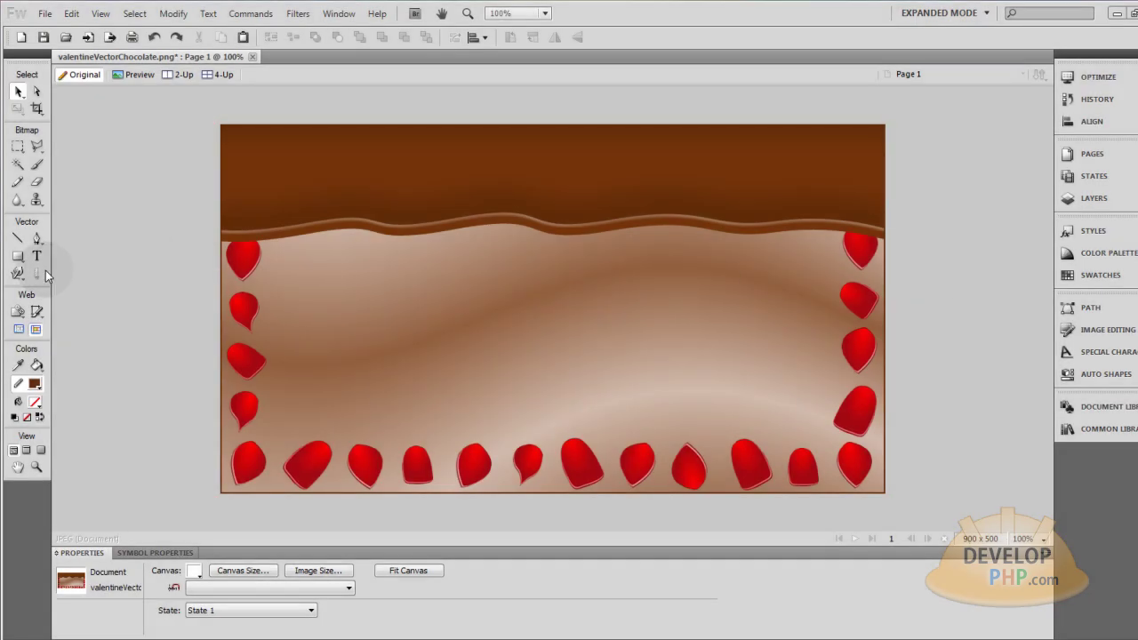
Draw a circle about 226 px wide beside the left column of petals, filled solid dark brown with no stroke
drag(17, 256, 71, 284)
drag(292, 254, 459, 421)
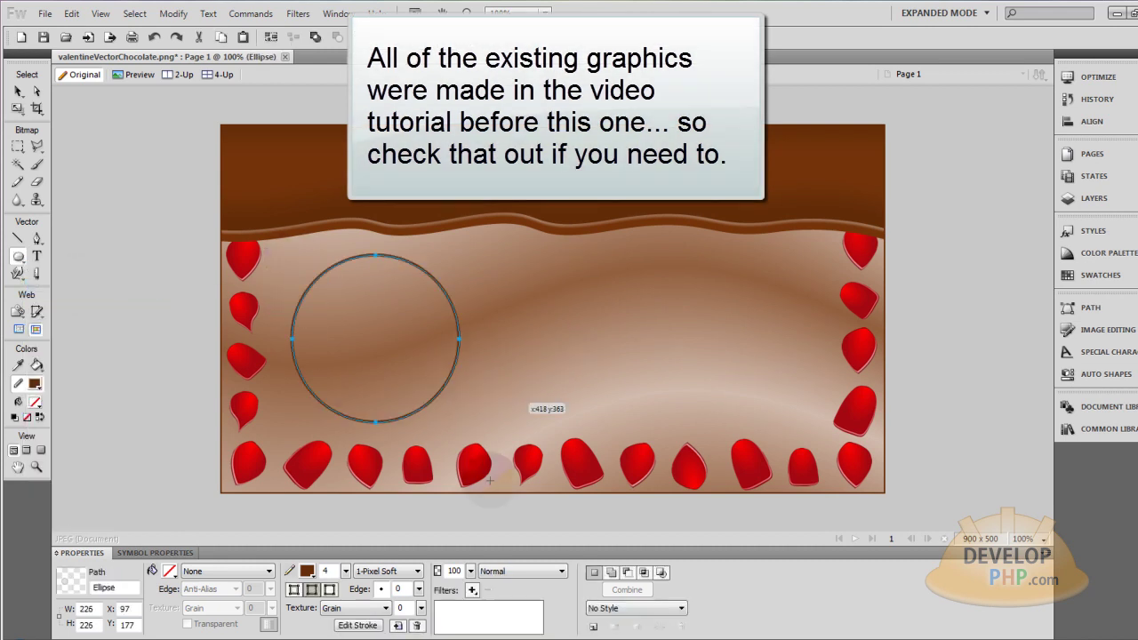
click(169, 571)
click(308, 573)
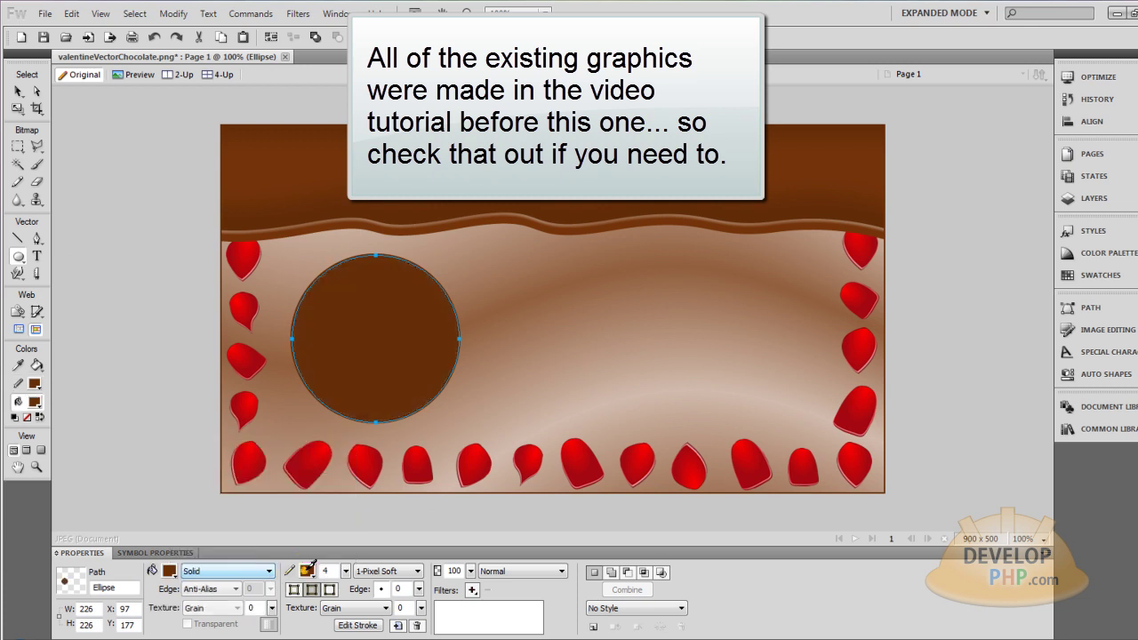
click(308, 573)
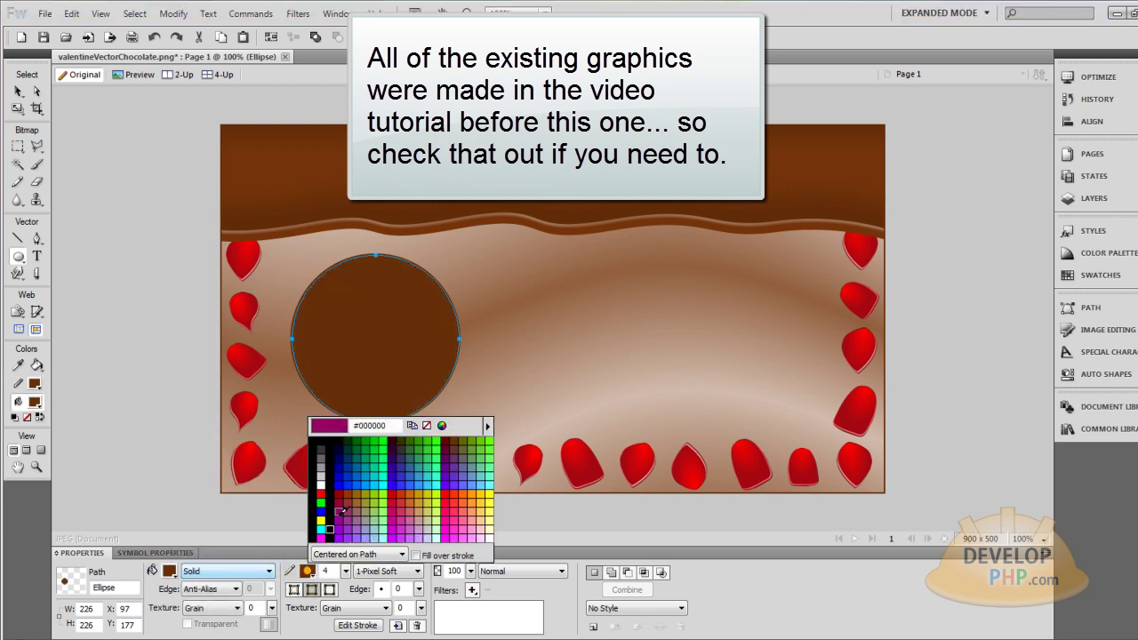
click(432, 425)
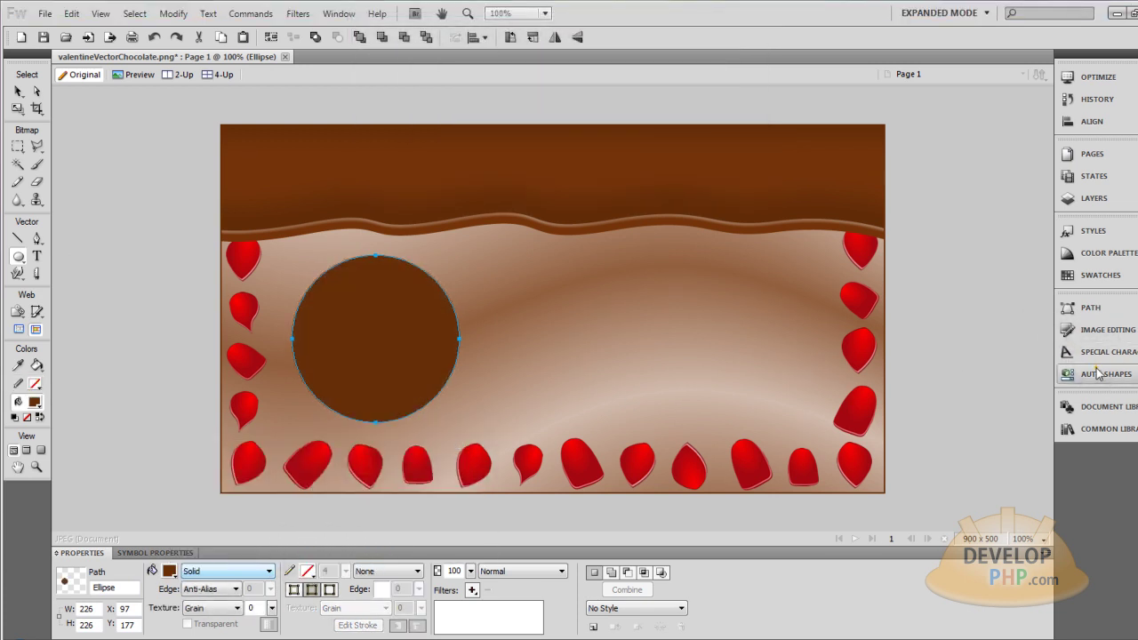
Insert a Heart auto shape on the canvas to the right of the brown circle
click(1106, 373)
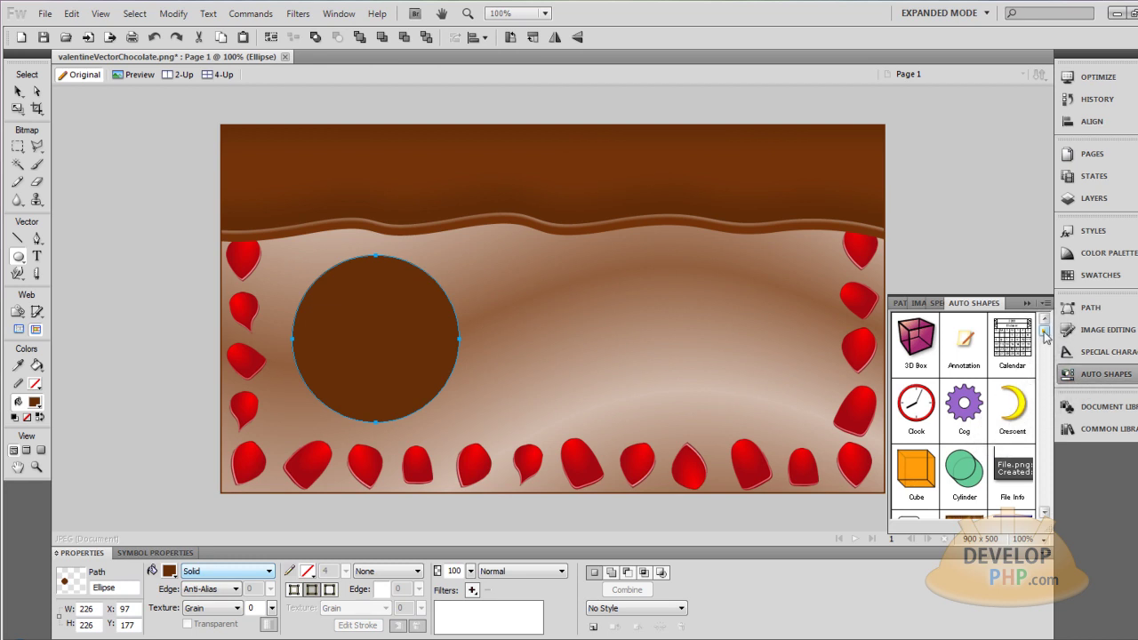
scroll(1014, 409, down, 3)
drag(964, 458, 596, 304)
click(19, 92)
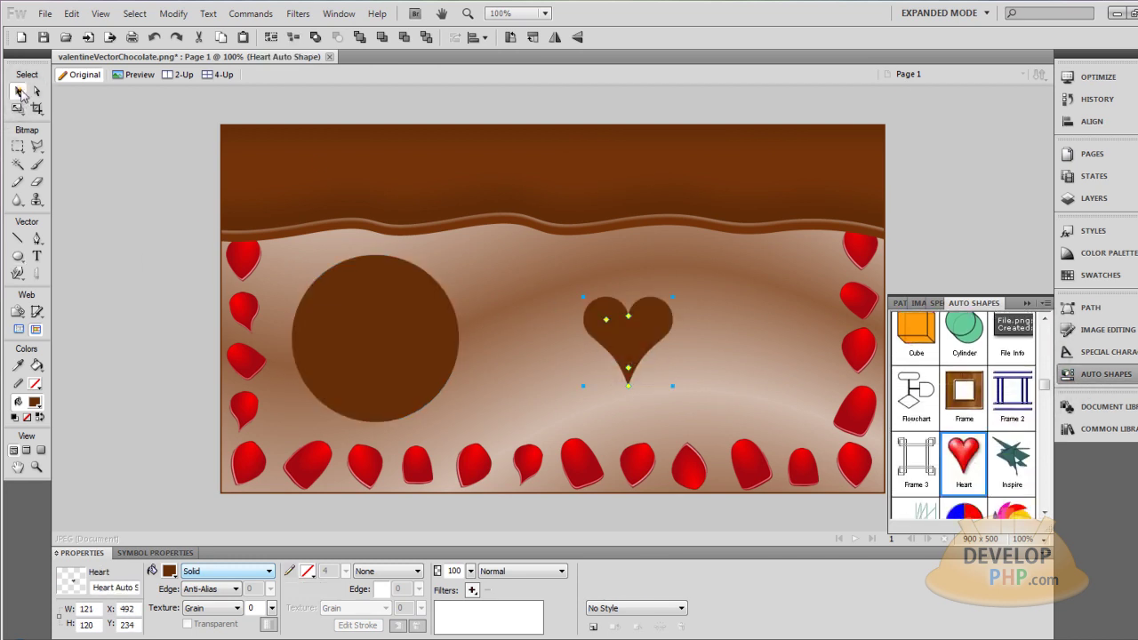
click(1107, 373)
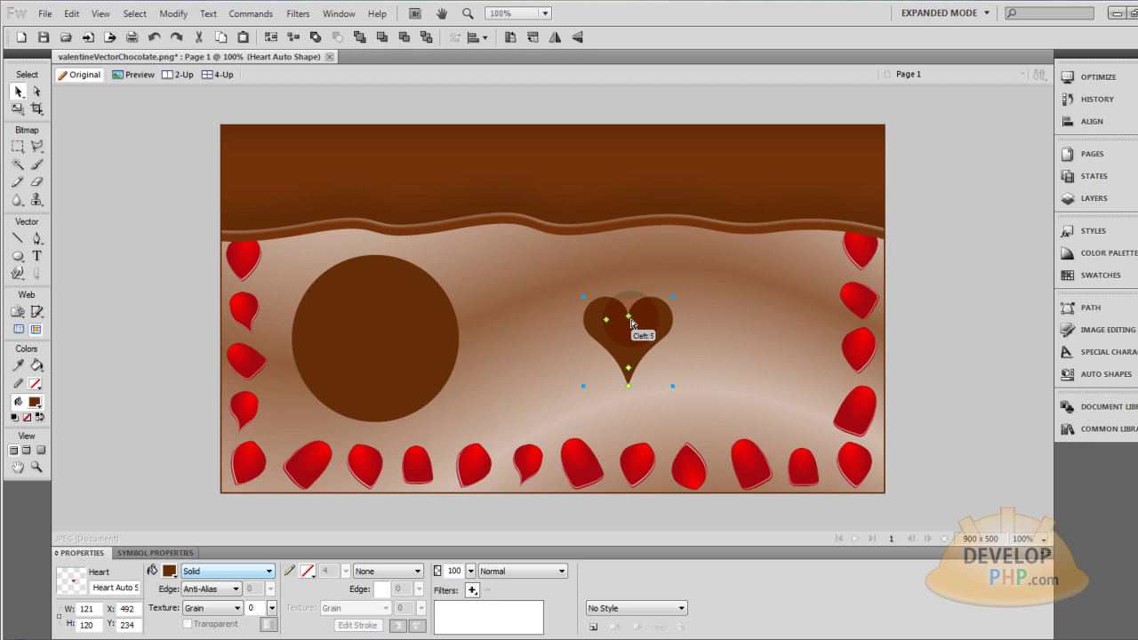
Reshape the heart by raising its cleft and bottom vertex and reducing the vertex arc to straighten its lower sides
drag(630, 317, 628, 301)
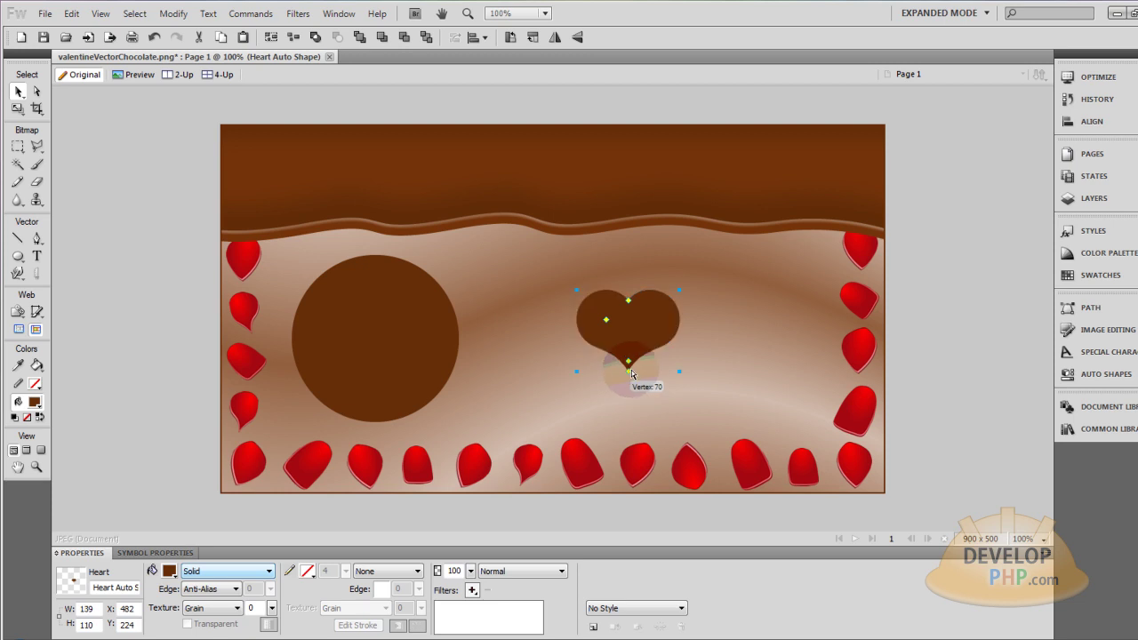
key(ctrl+3)
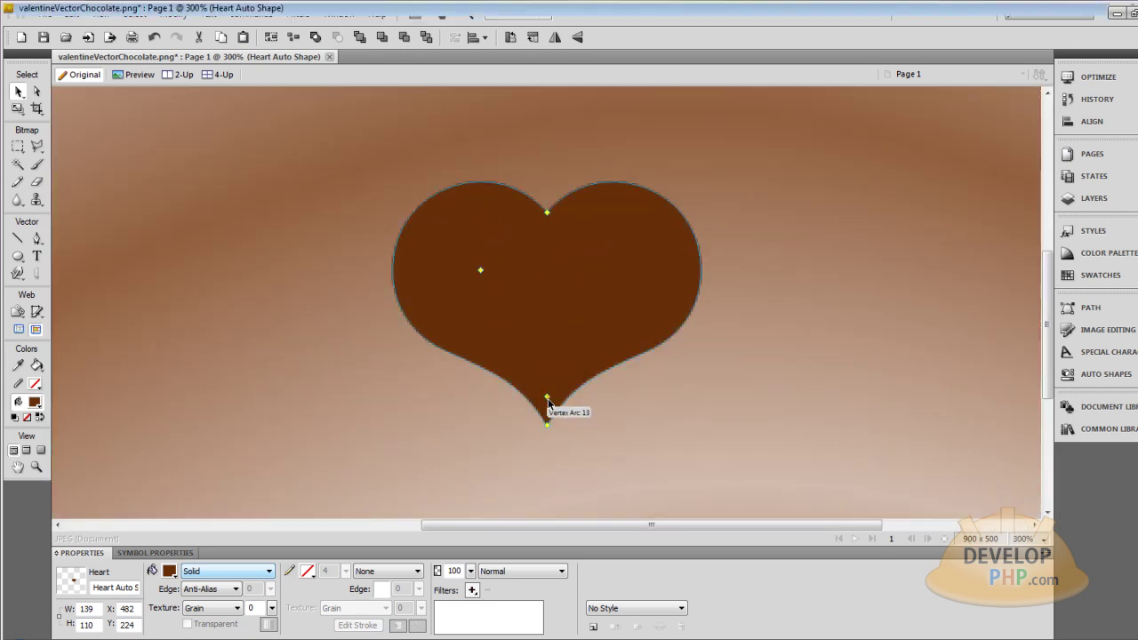
drag(548, 403, 547, 411)
click(590, 259)
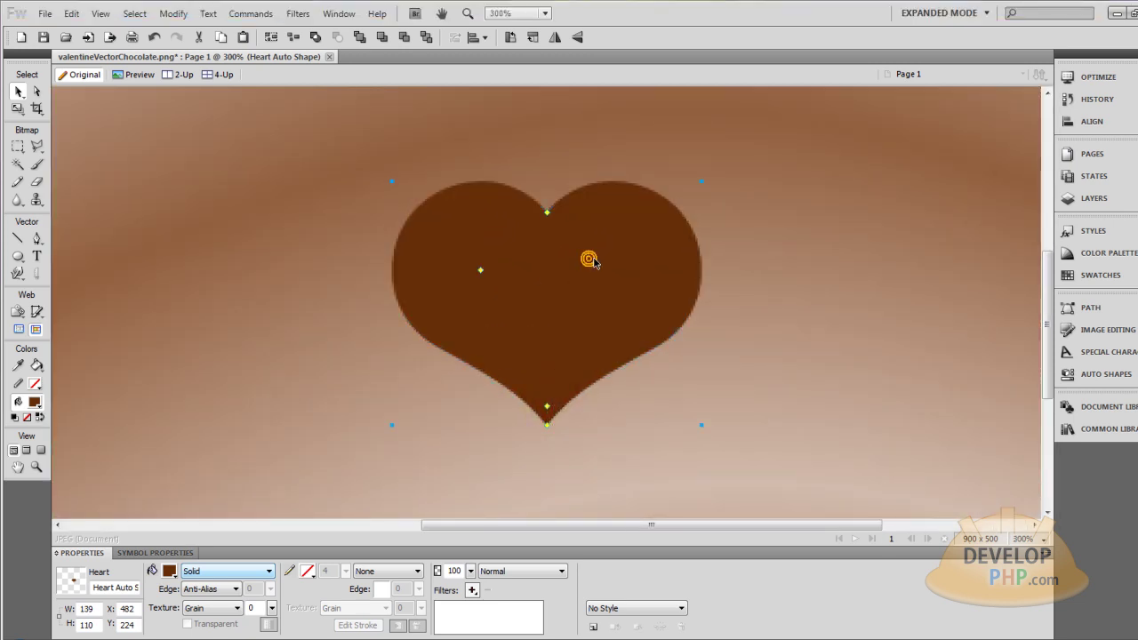
drag(547, 407, 549, 415)
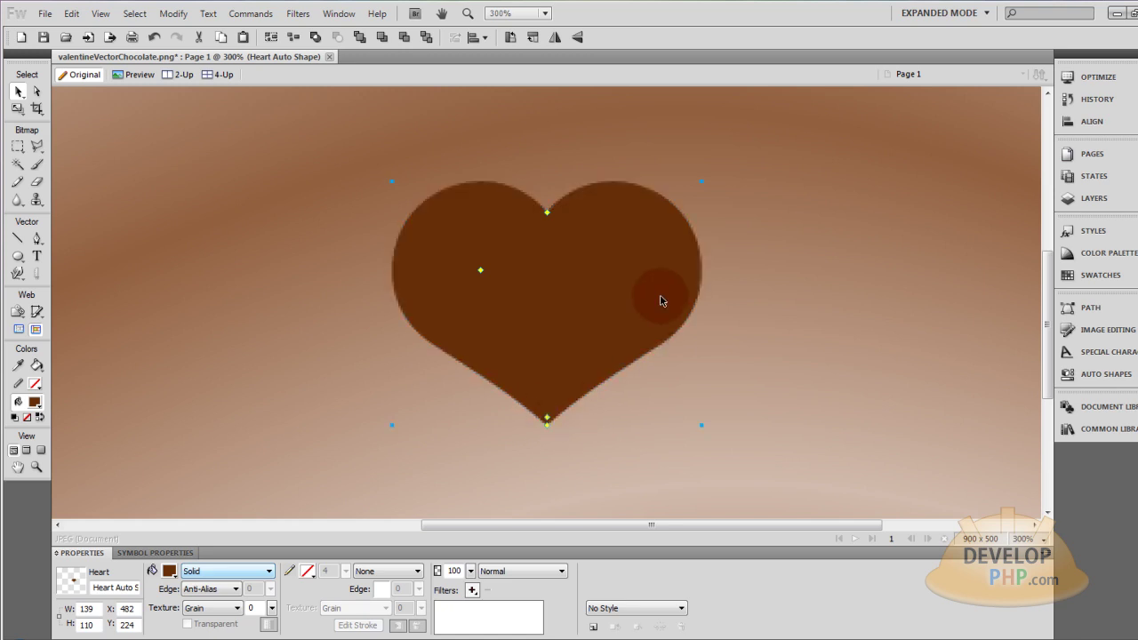
Enlarge the heart to match the circle's height of about 226 px and align it beside the circle
key(ctrl+1)
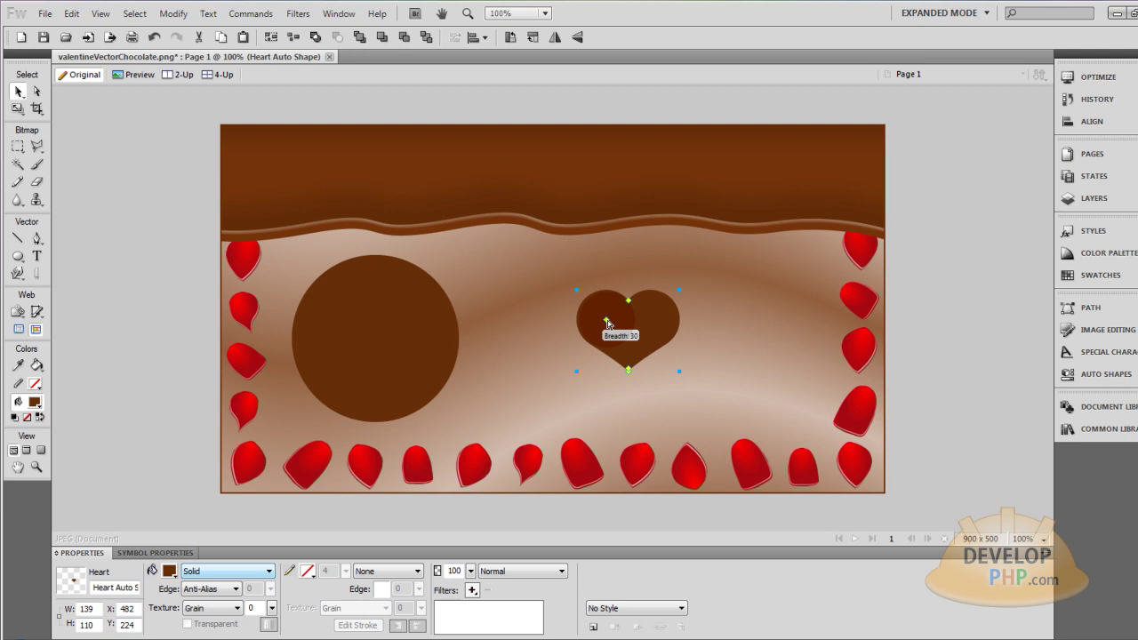
drag(606, 321, 521, 267)
click(17, 108)
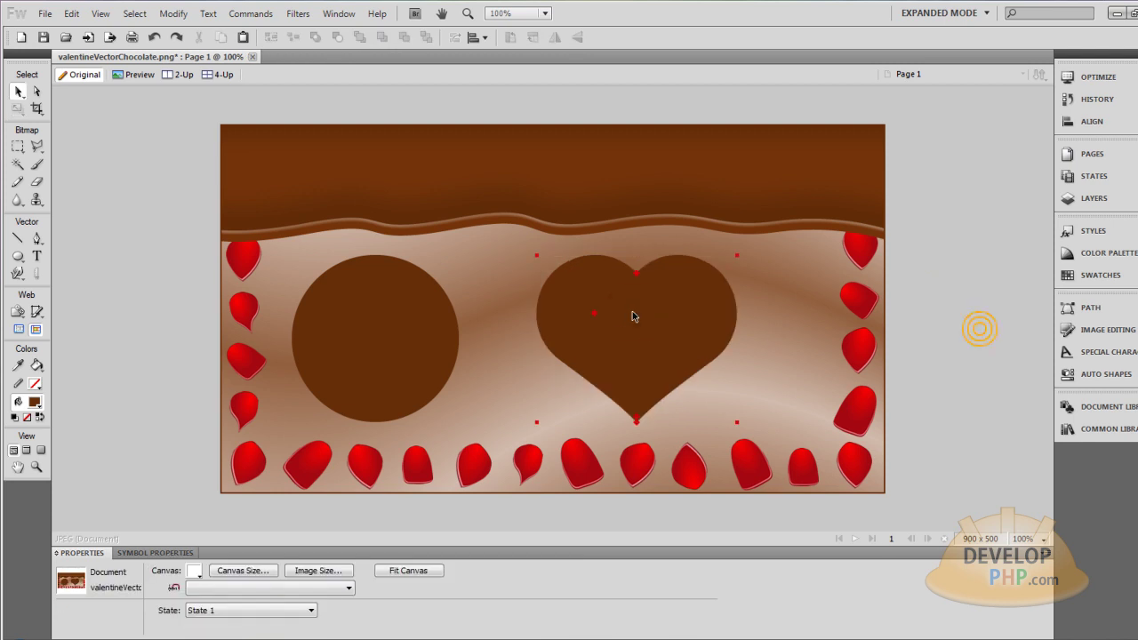
Apply an Ellipse gradient fill to both the heart and the circle
click(633, 315)
shift+click(358, 312)
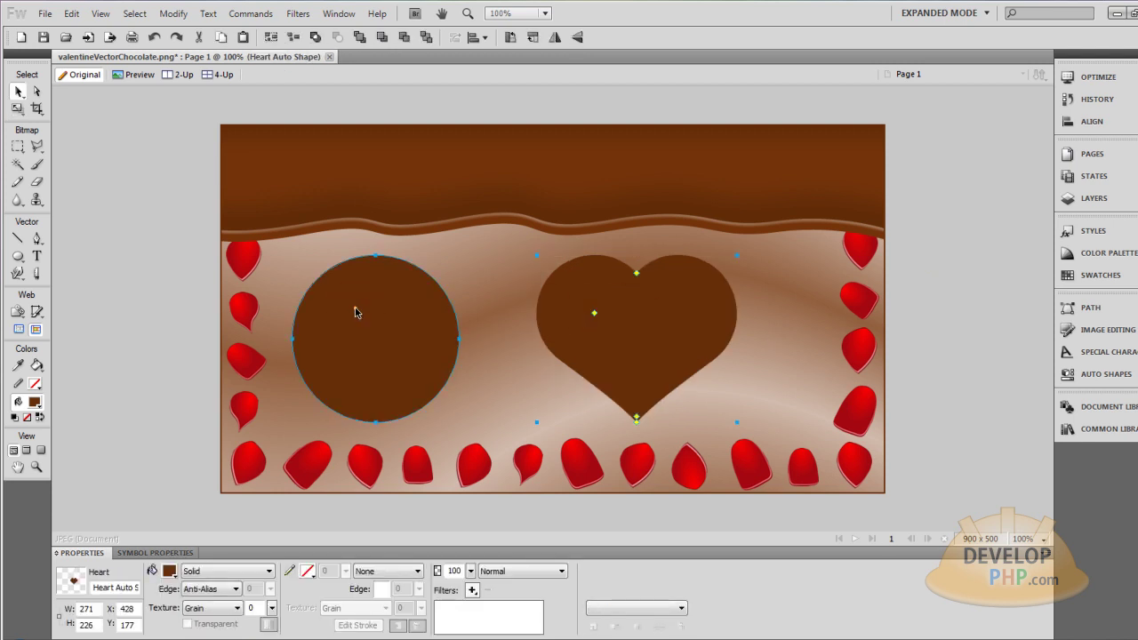
click(265, 571)
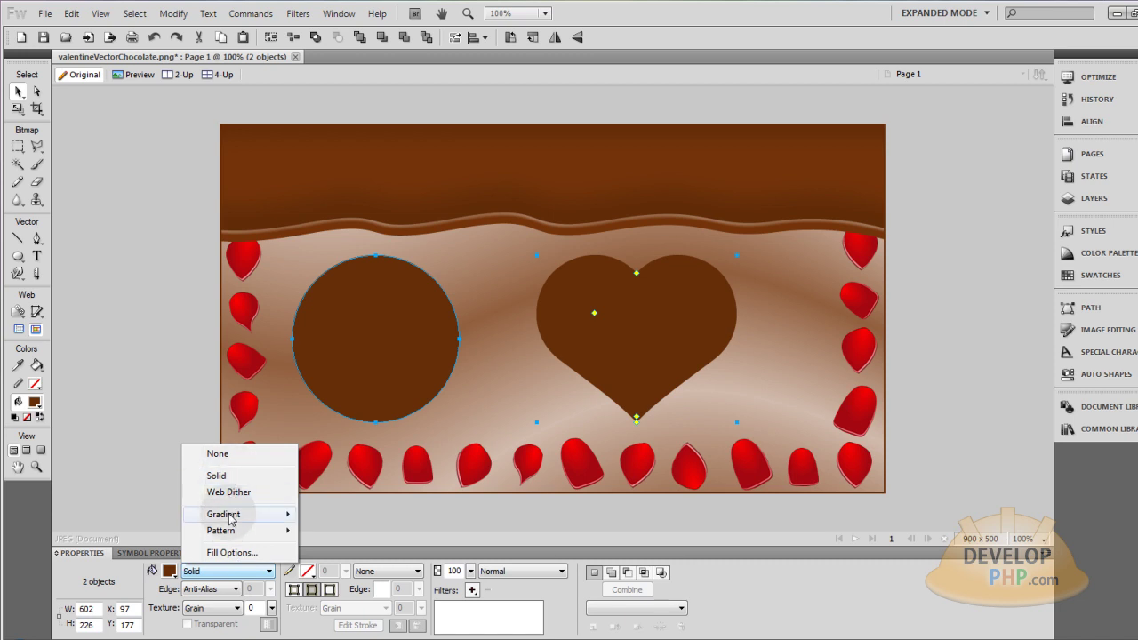
mouse_move(226, 514)
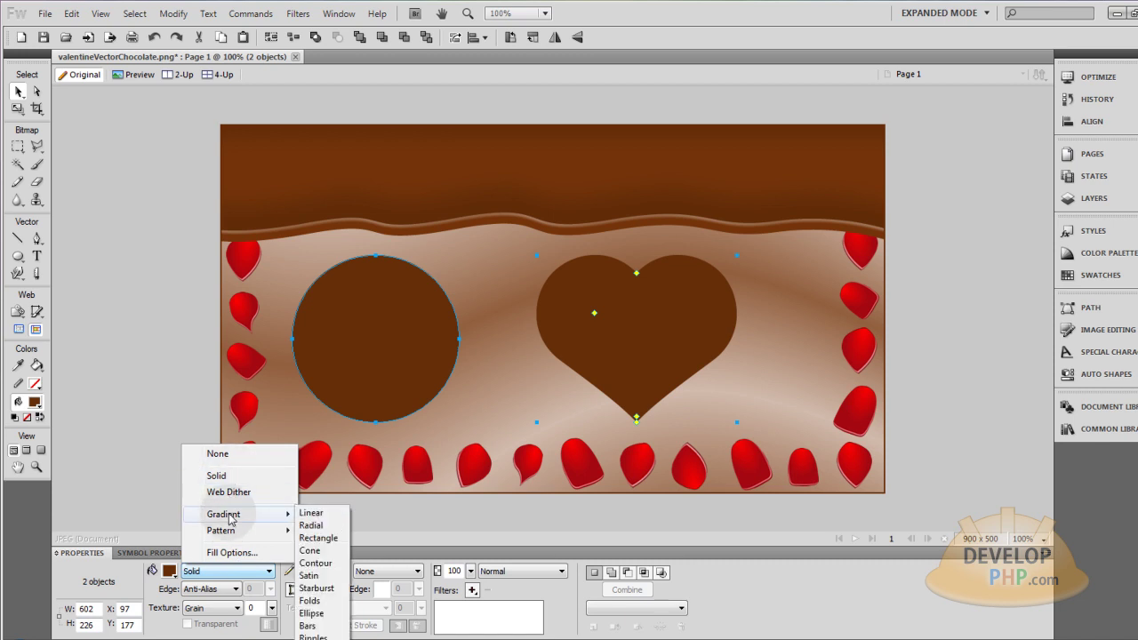
click(311, 614)
Change the white gradient stop of both shapes to a caramel brown with red 213, green 141, blue 77
click(168, 572)
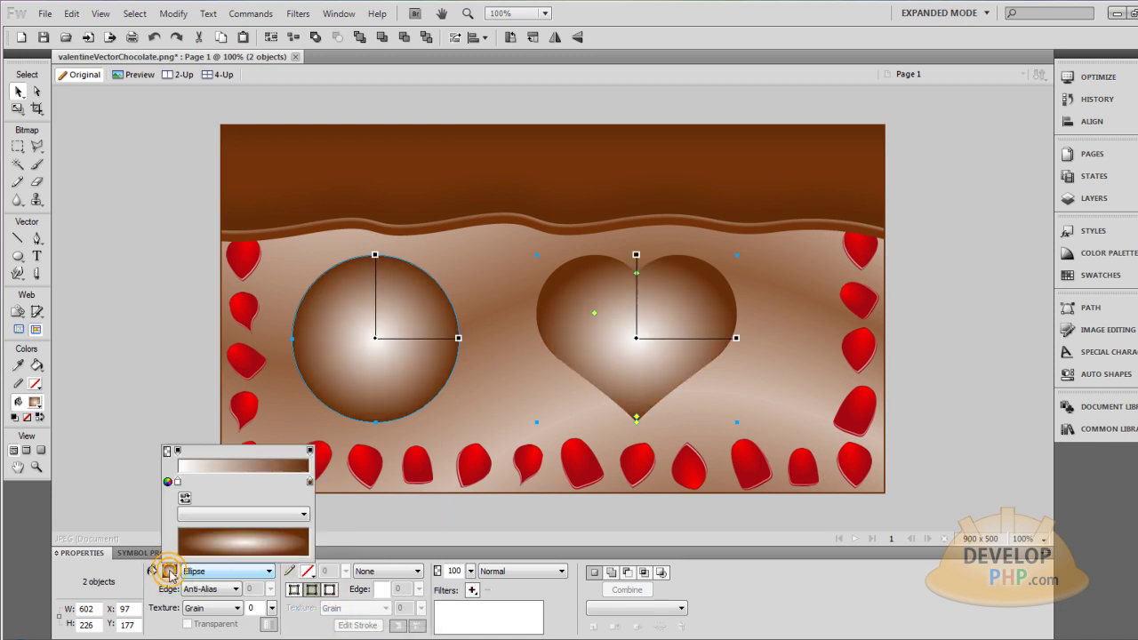
click(178, 482)
click(309, 359)
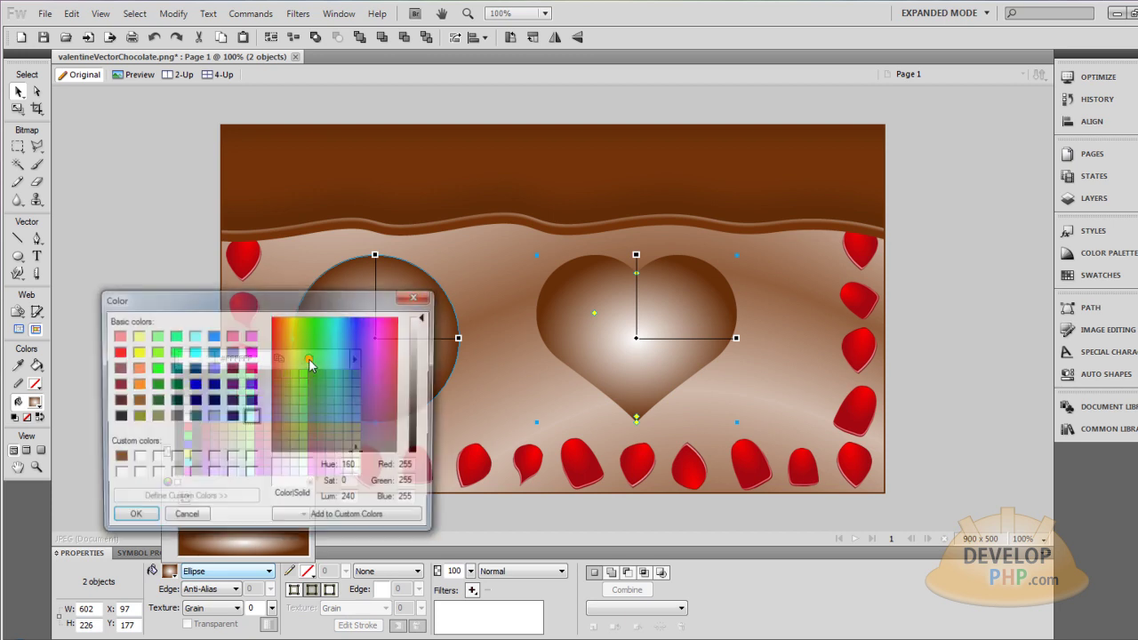
click(279, 356)
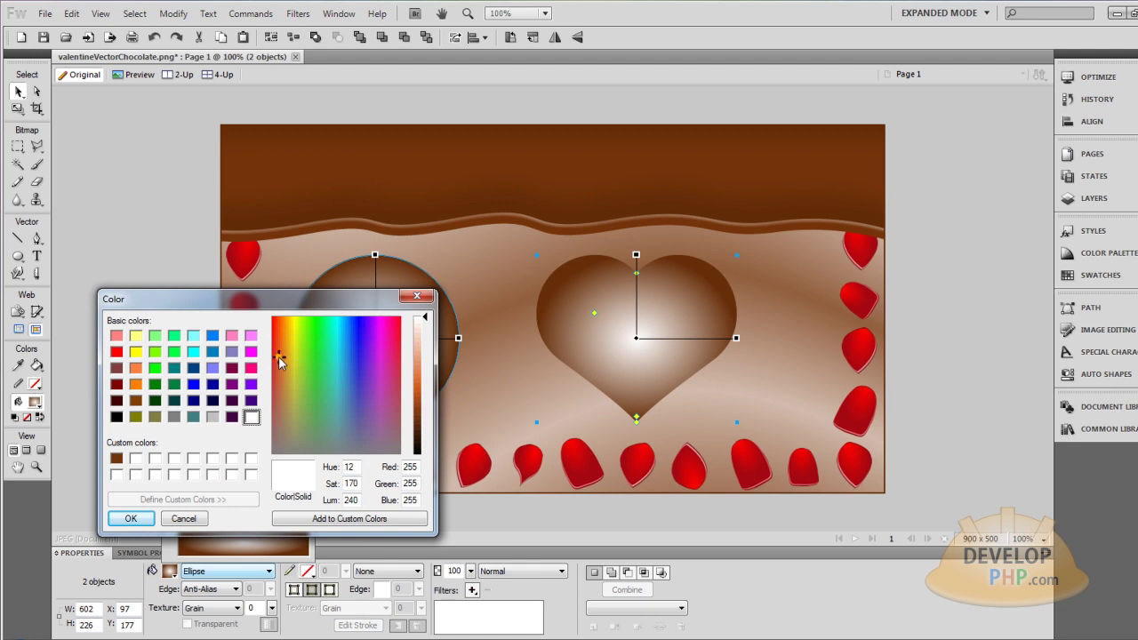
drag(278, 356, 283, 370)
click(422, 345)
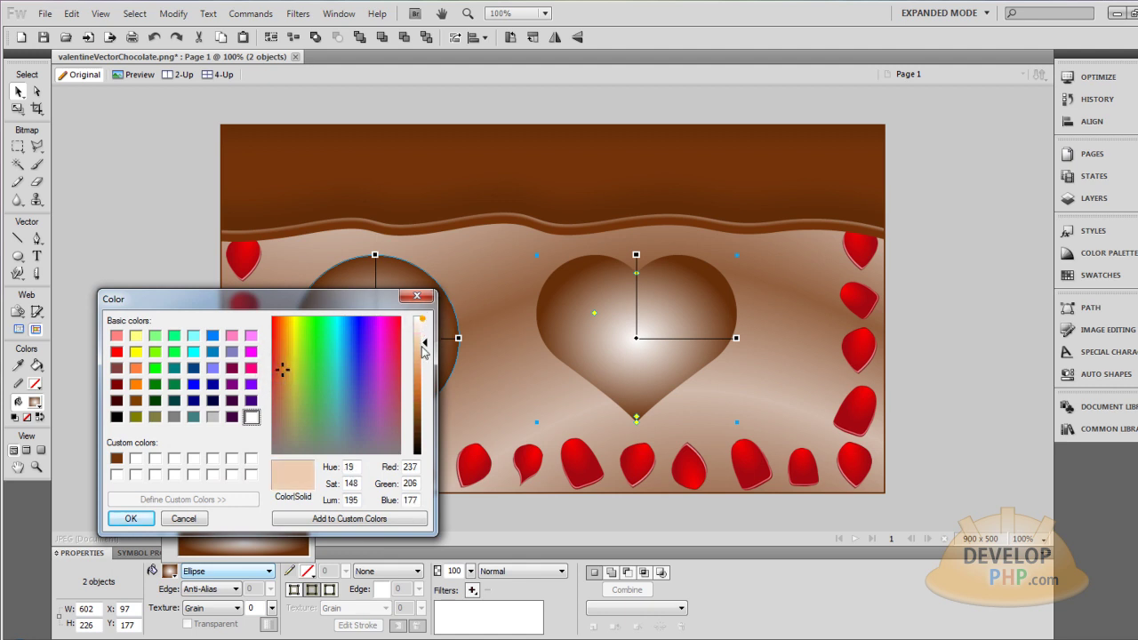
drag(423, 352, 426, 381)
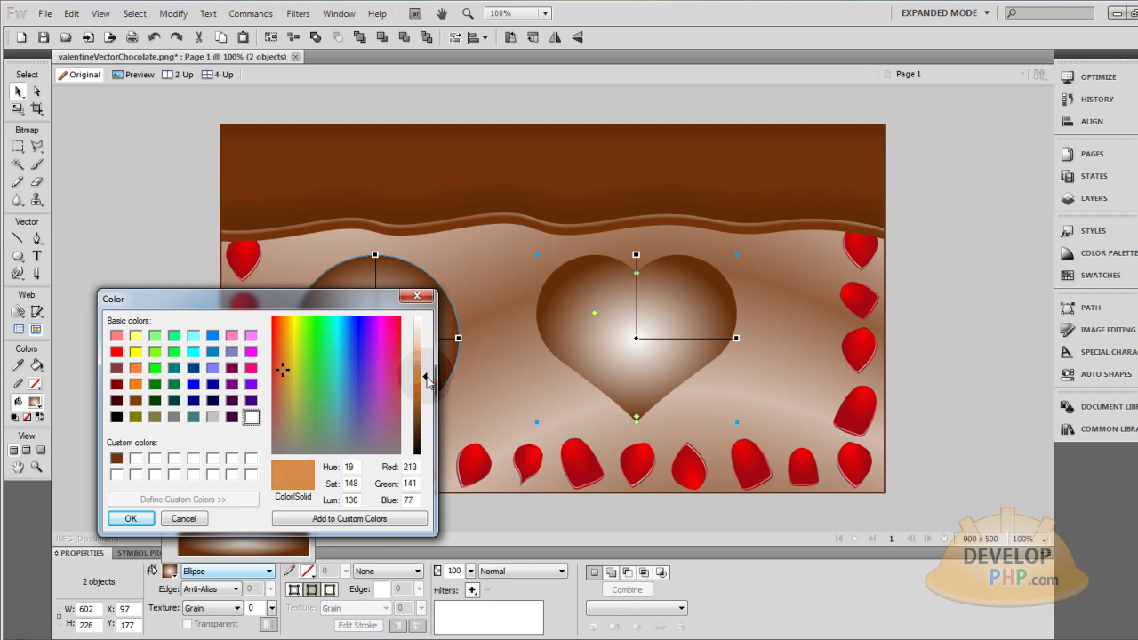
click(135, 519)
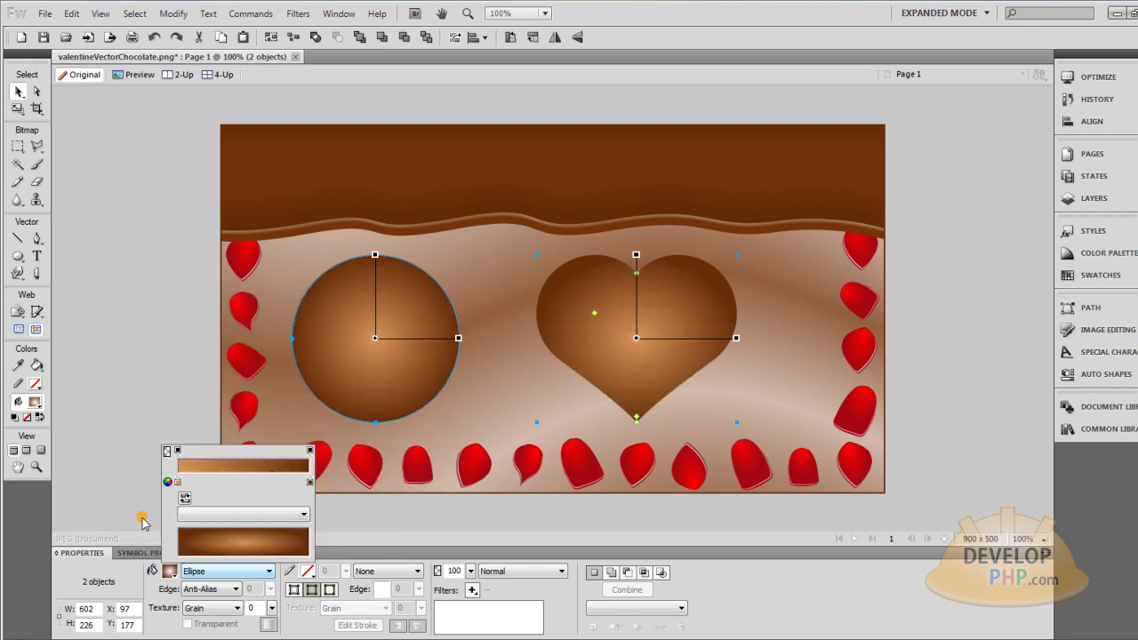
click(152, 325)
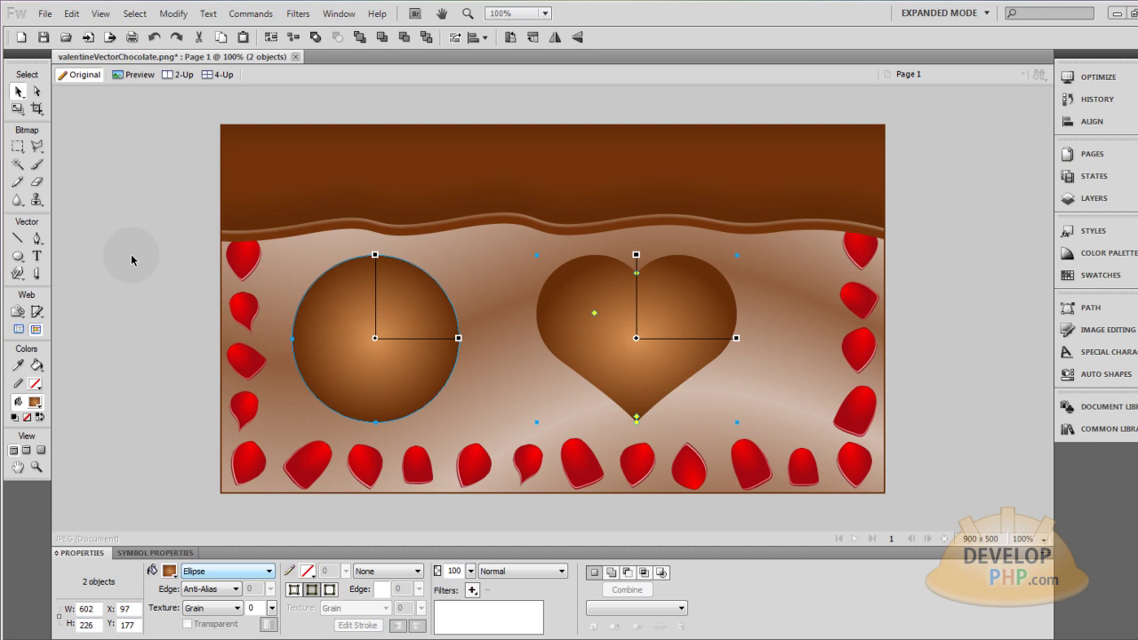
Distort the circle and heart together into flattened, right-leaning shapes, about 636 by 140 px overall
click(17, 107)
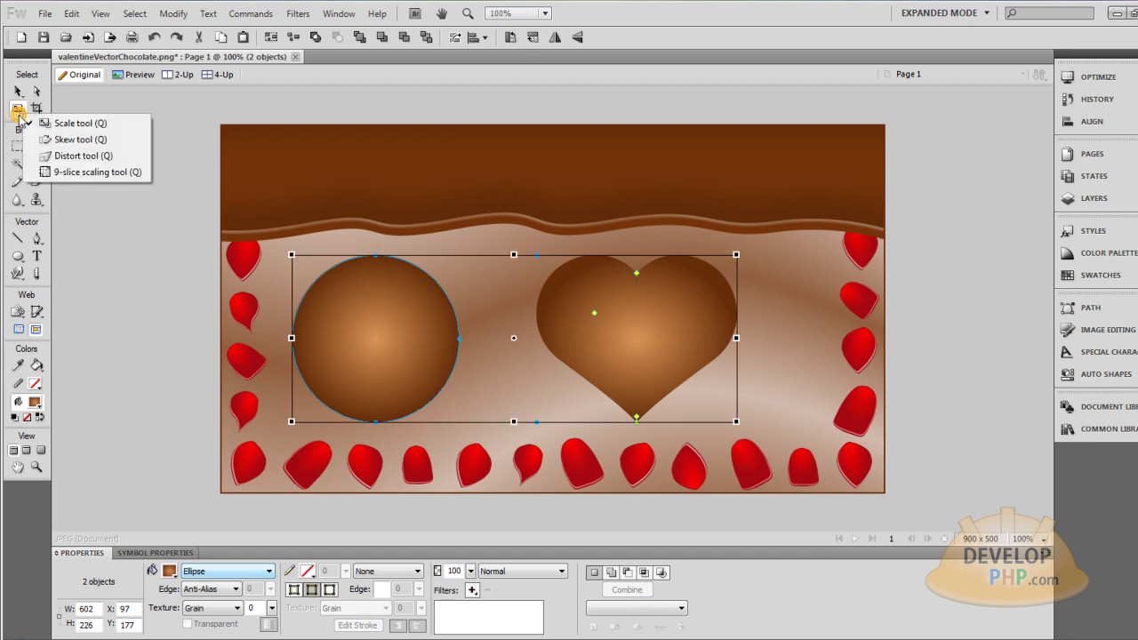
click(71, 157)
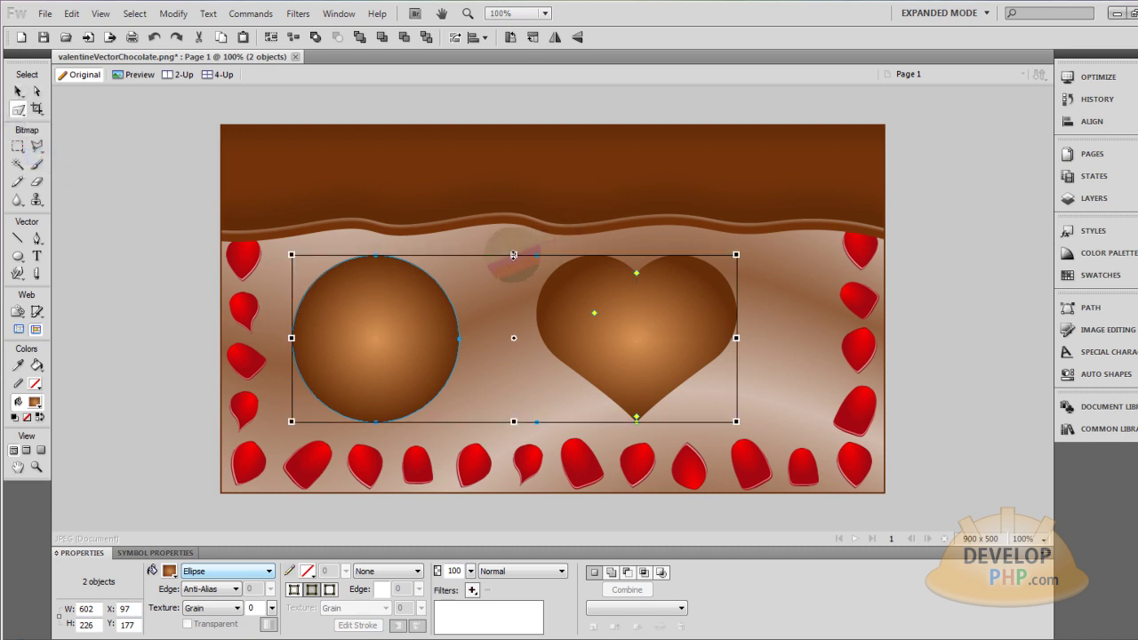
drag(516, 255, 588, 317)
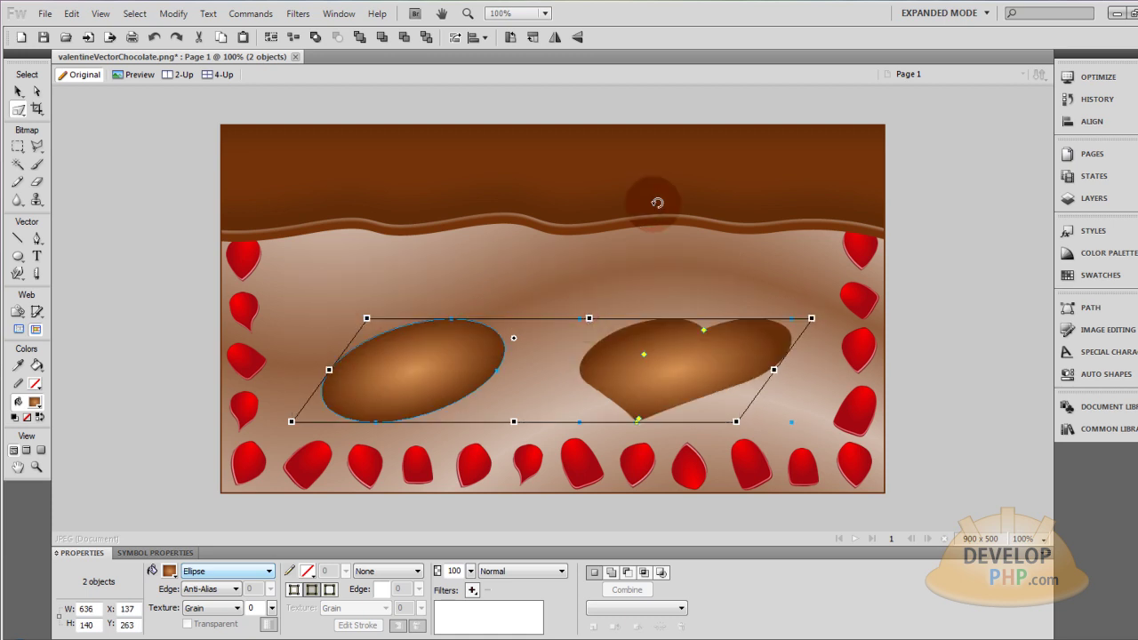
Add a Solid Shadow filter to both shapes with angle 290, distance 37 and Solid Color off
click(472, 590)
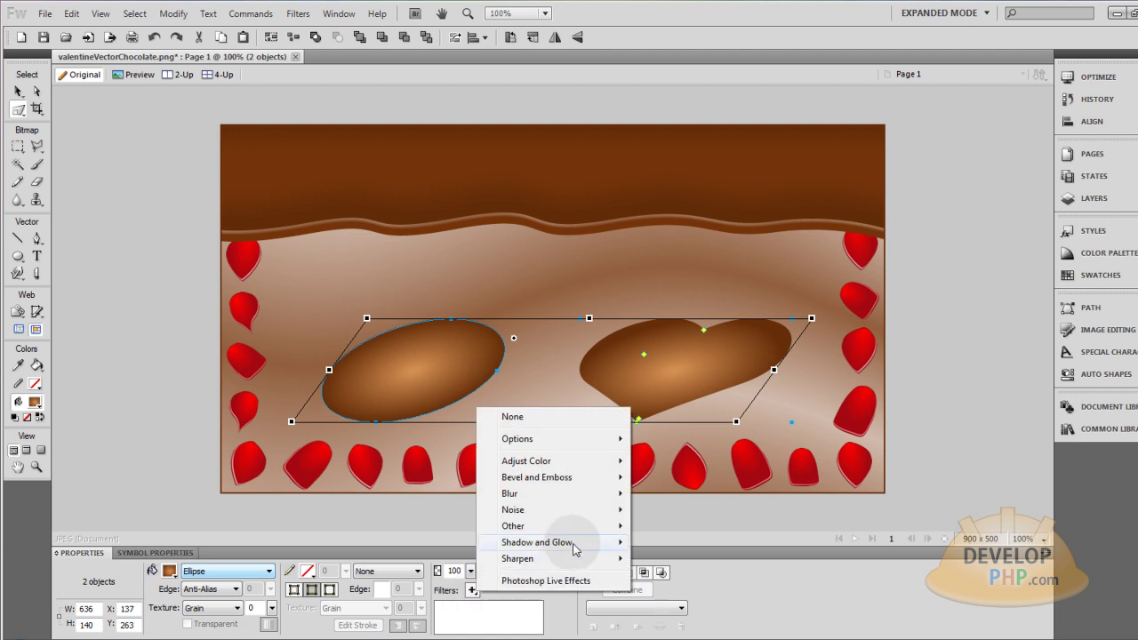
mouse_move(573, 543)
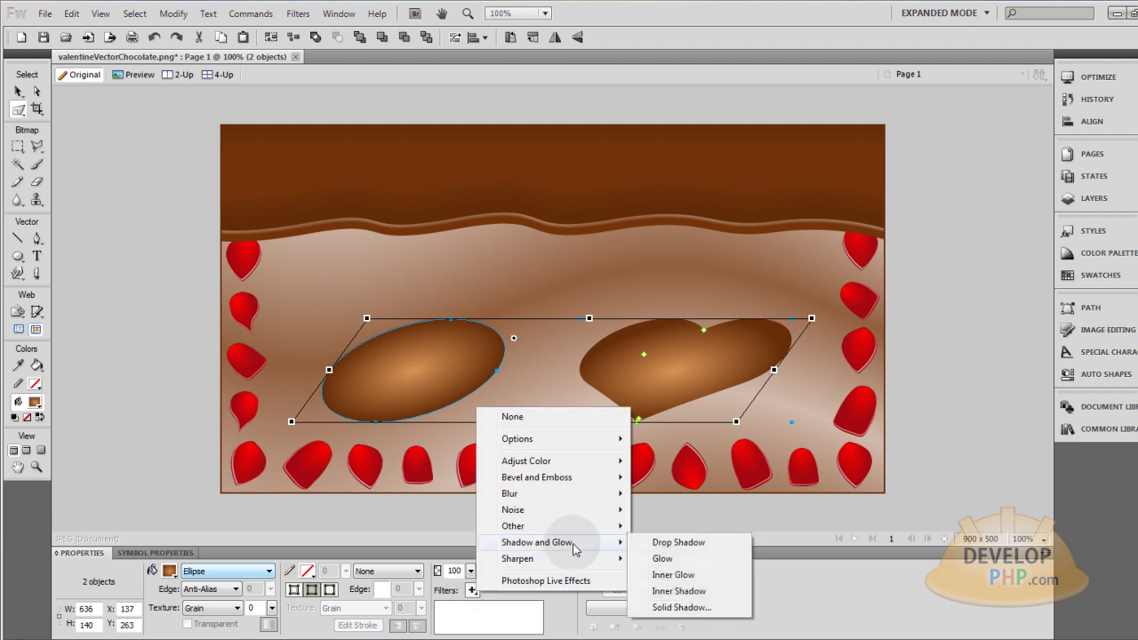
click(687, 610)
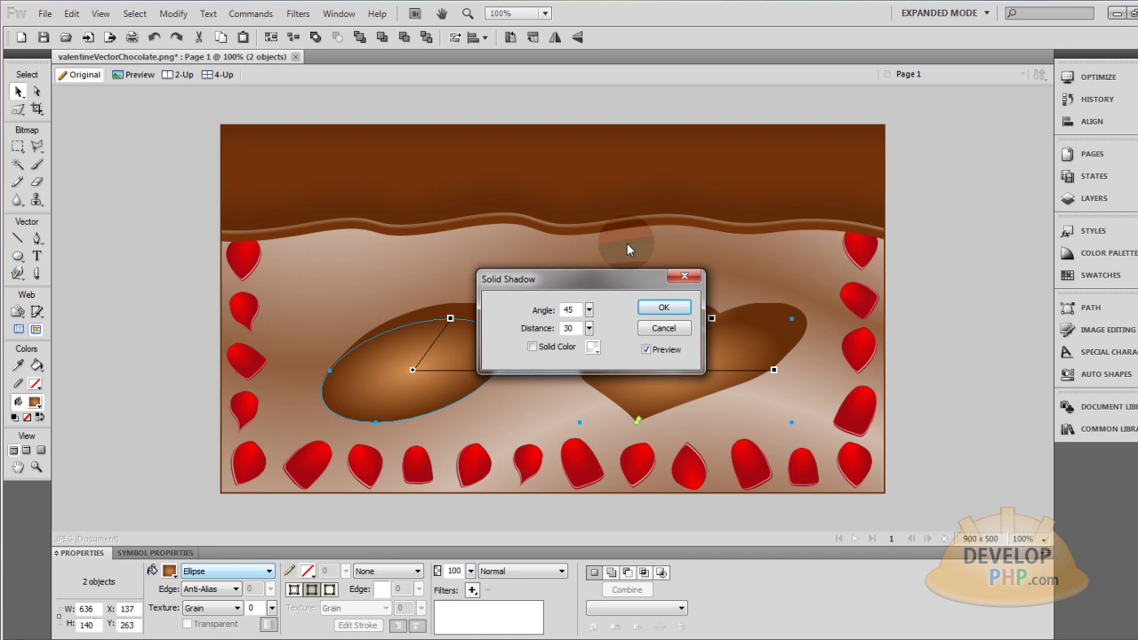
drag(605, 279, 473, 210)
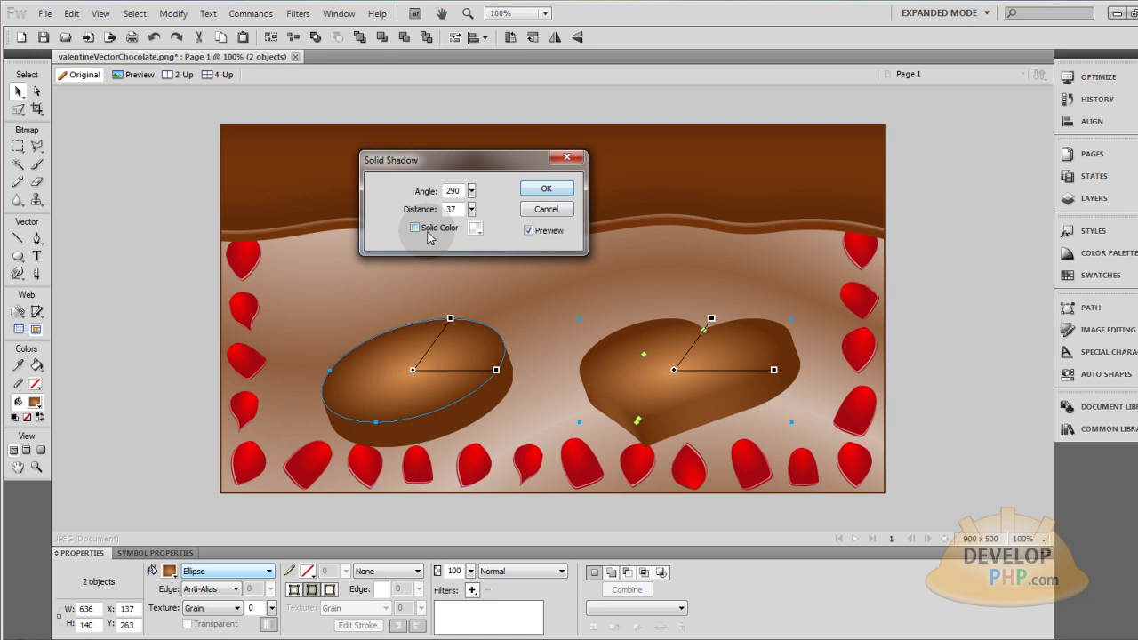
click(414, 229)
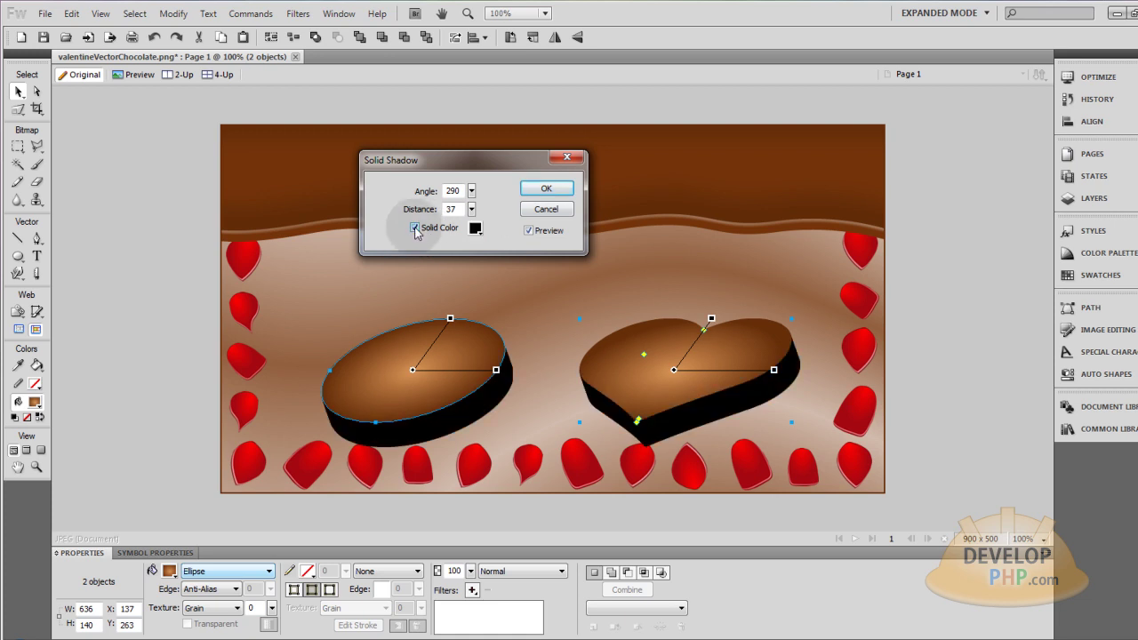
click(414, 228)
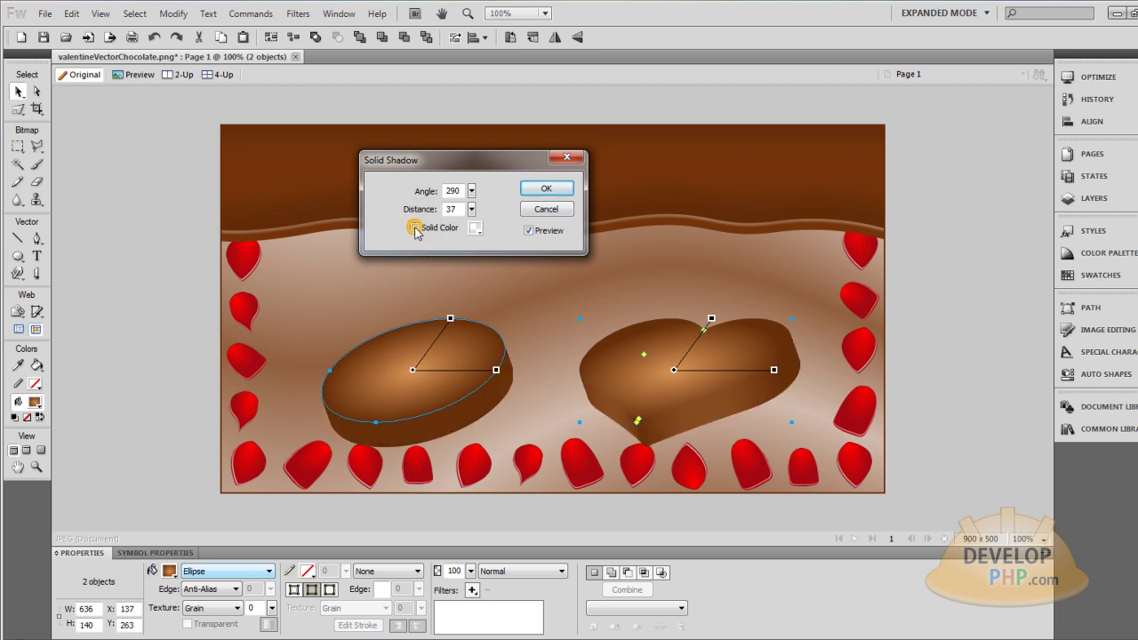
click(414, 228)
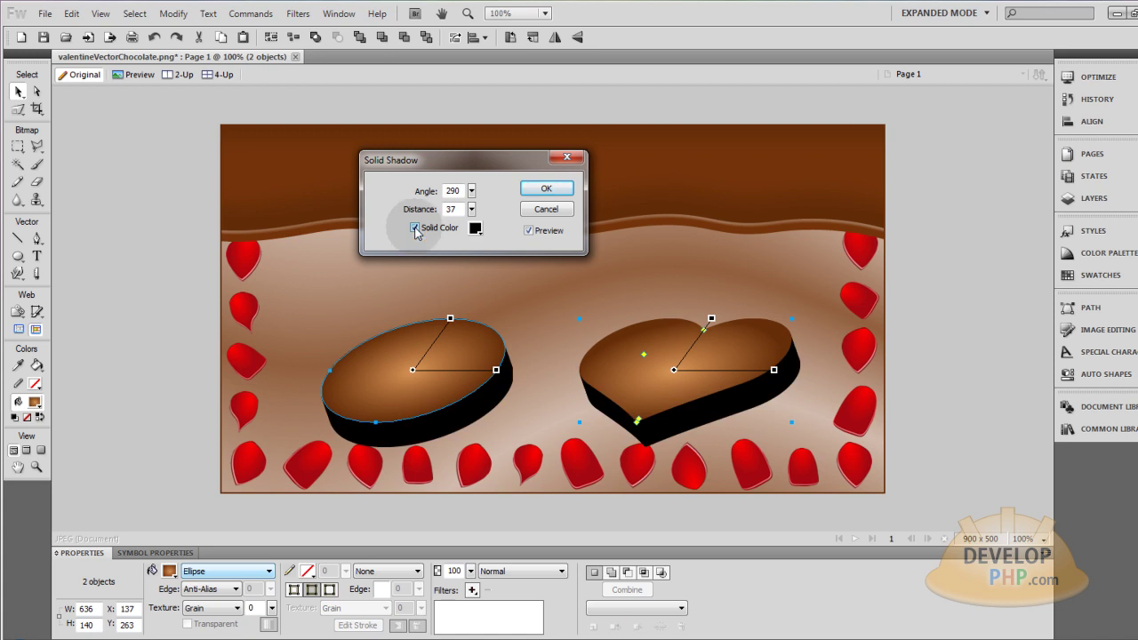
click(414, 228)
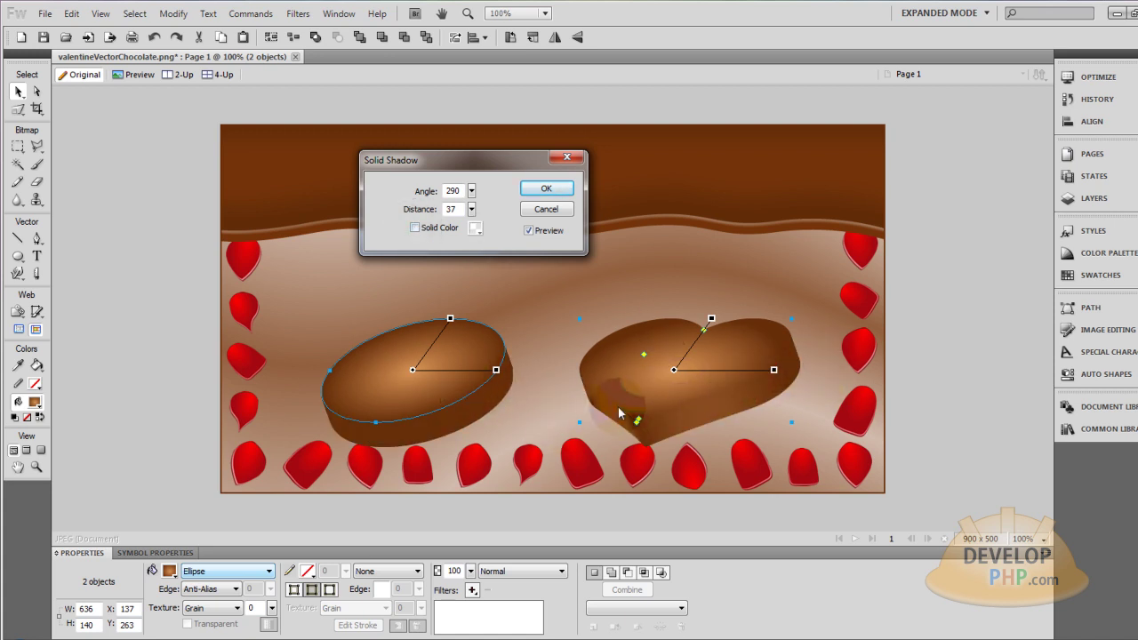
click(549, 189)
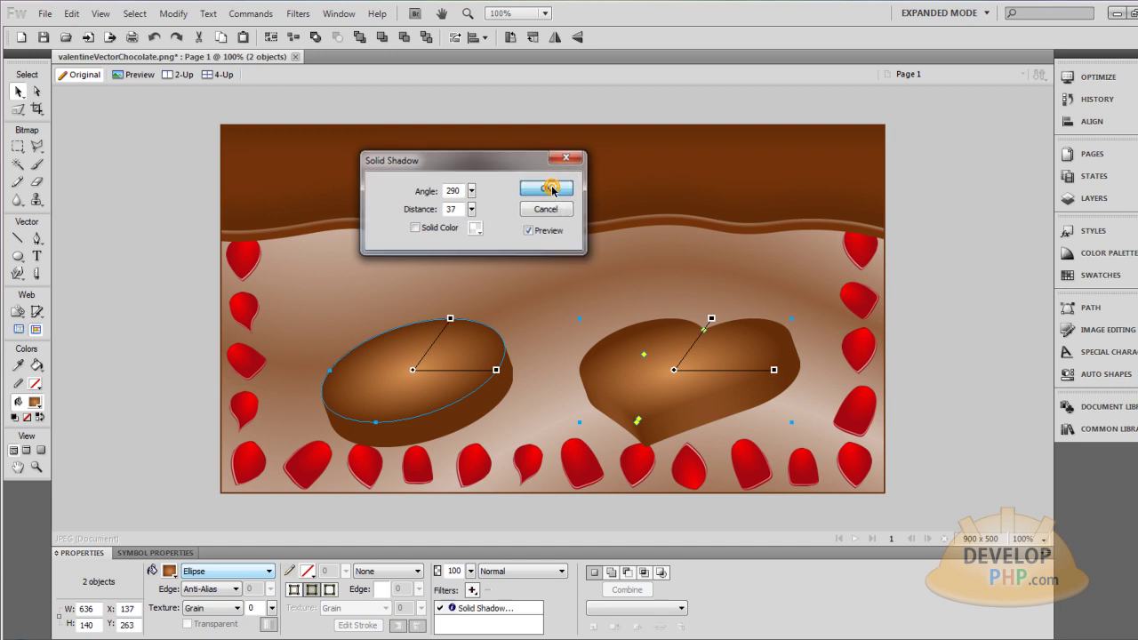
Widen the heart's elliptical gradient and shift its highlight toward the heart's upper-left lobe
click(923, 379)
click(702, 369)
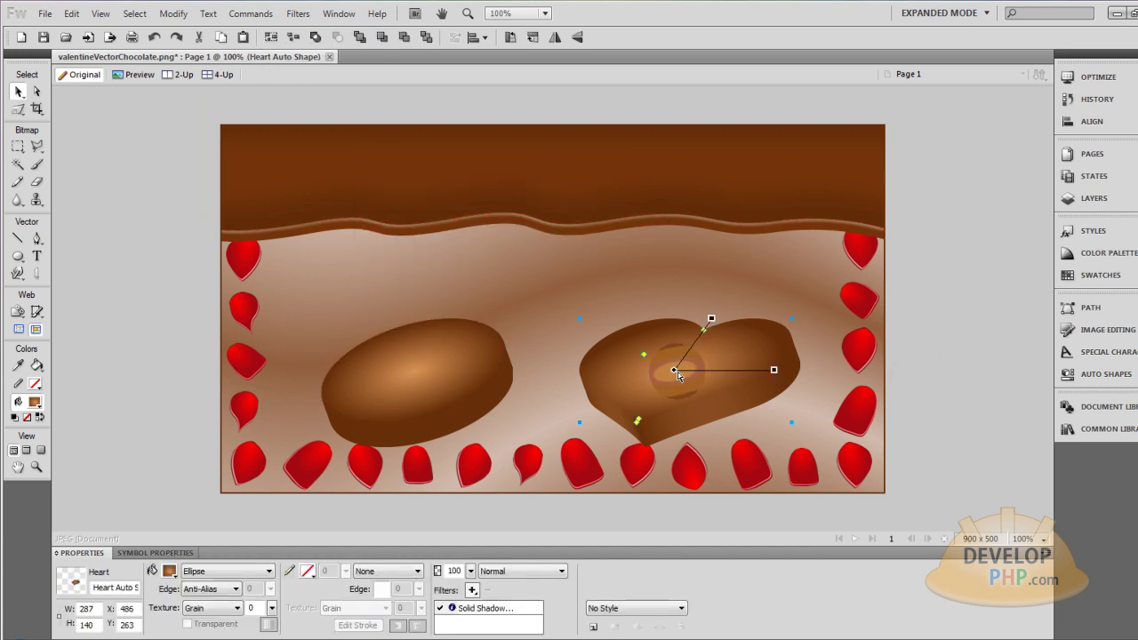
mouse_move(674, 371)
mouse_down()
mouse_move(668, 350)
mouse_move(677, 355)
mouse_up()
drag(777, 356, 806, 358)
click(973, 341)
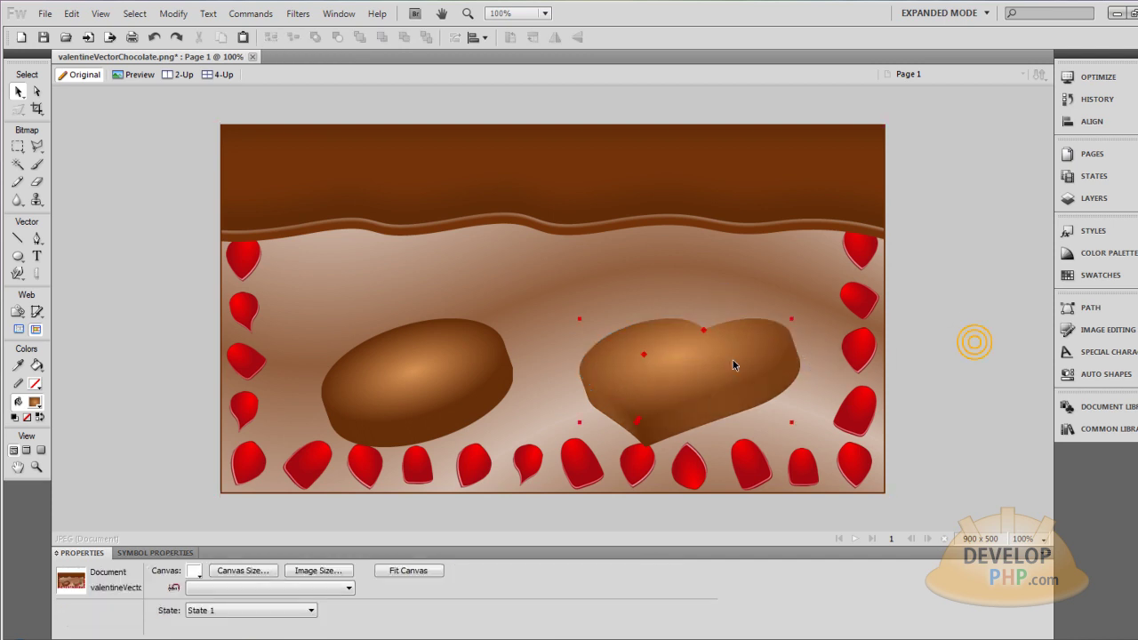
click(728, 360)
drag(677, 355, 671, 349)
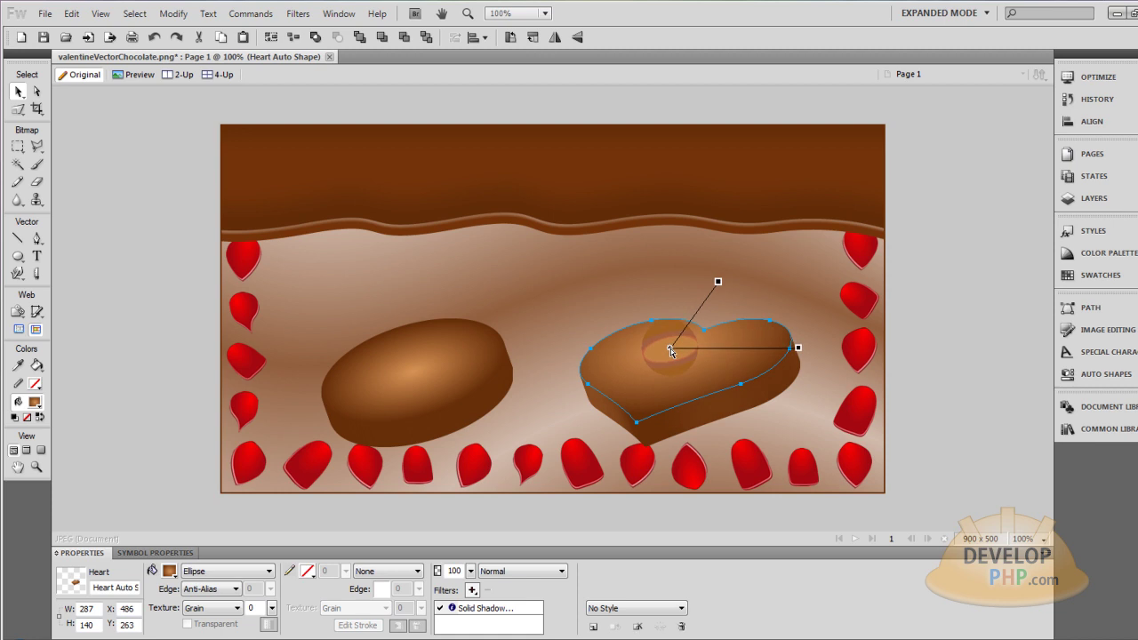
Widen the round chocolate's elliptical gradient and move its highlight slightly upward
click(491, 354)
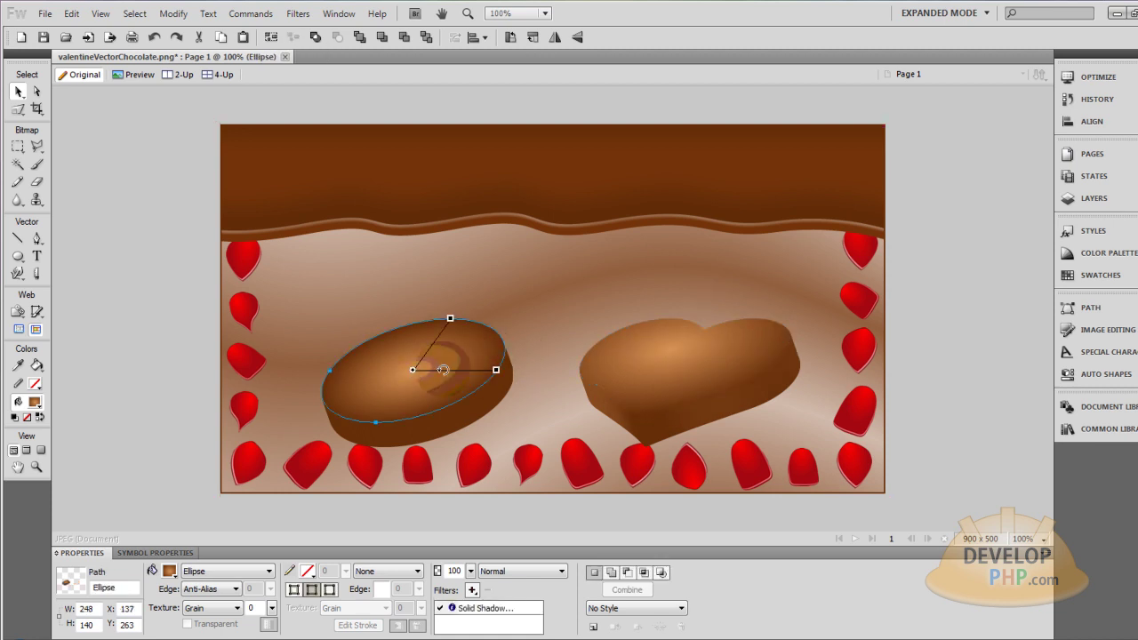
drag(495, 370, 516, 370)
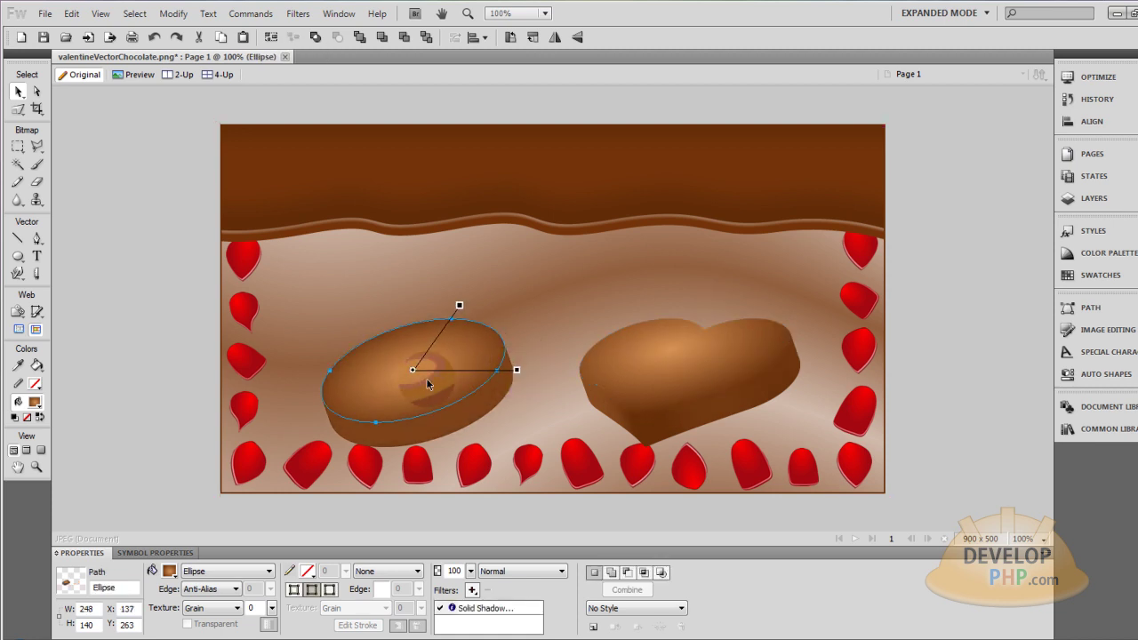
drag(415, 373, 415, 363)
Move the heart and round chocolates up together so their shared position is X 132, Y 220
click(725, 382)
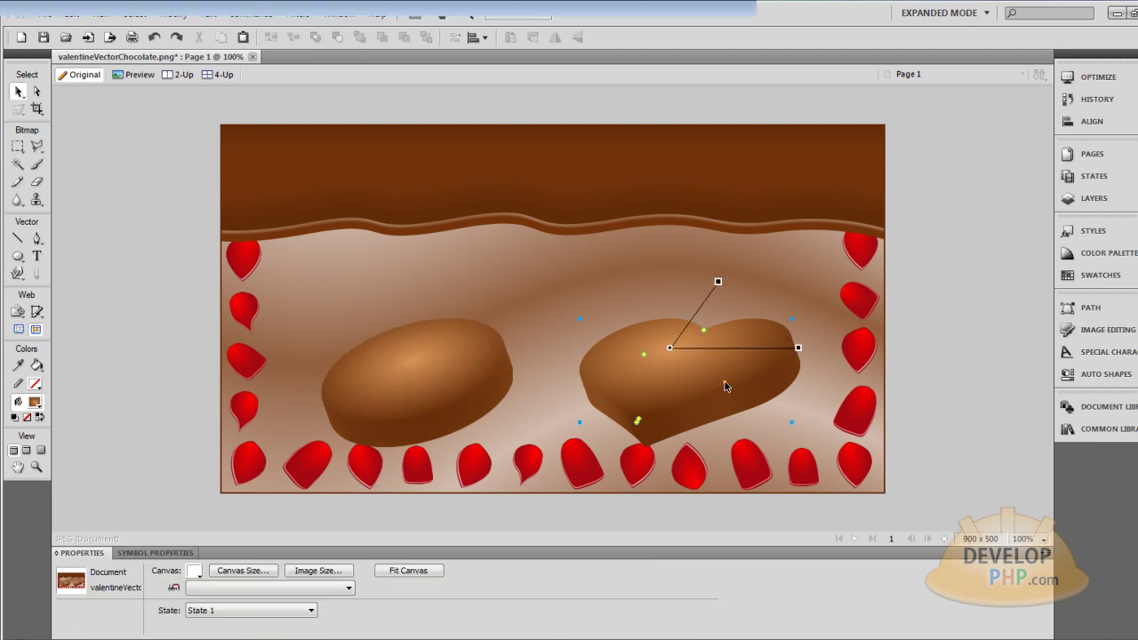
shift+click(434, 377)
drag(464, 387, 461, 354)
Add an Inner Shadow filter to both chocolates and set its angle to 124
click(748, 335)
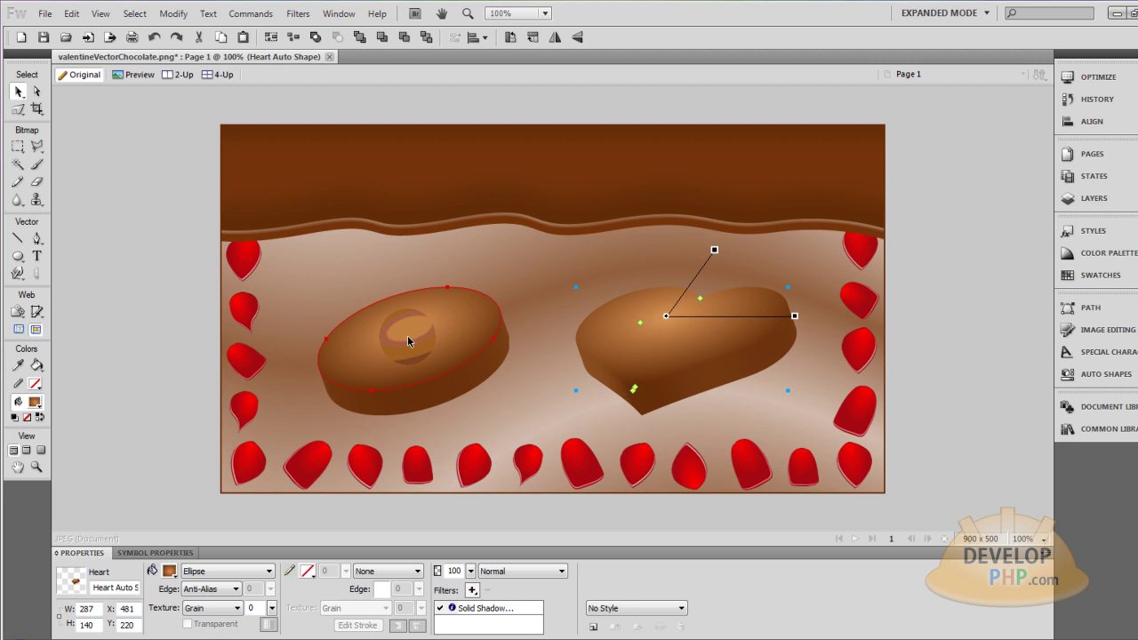
shift+click(407, 336)
click(474, 593)
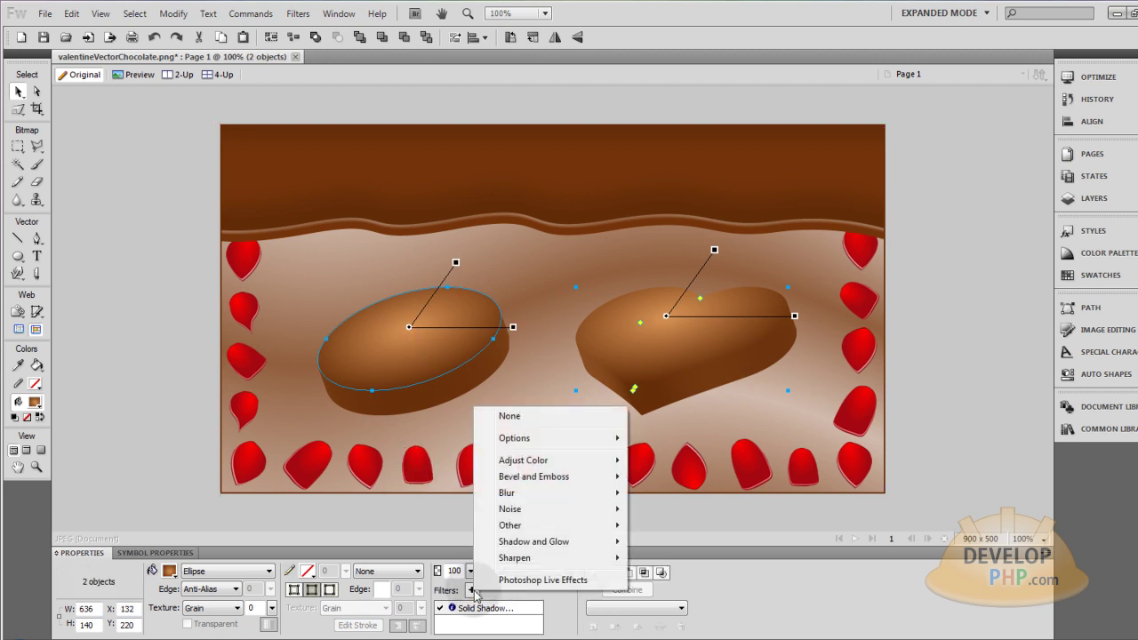
mouse_move(558, 549)
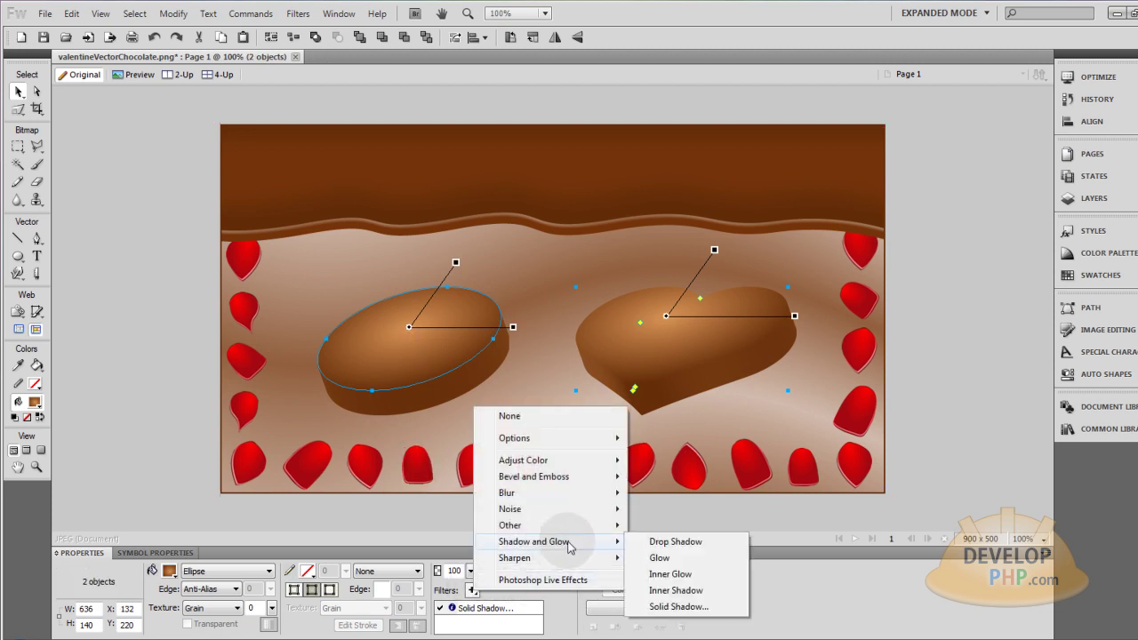
click(676, 590)
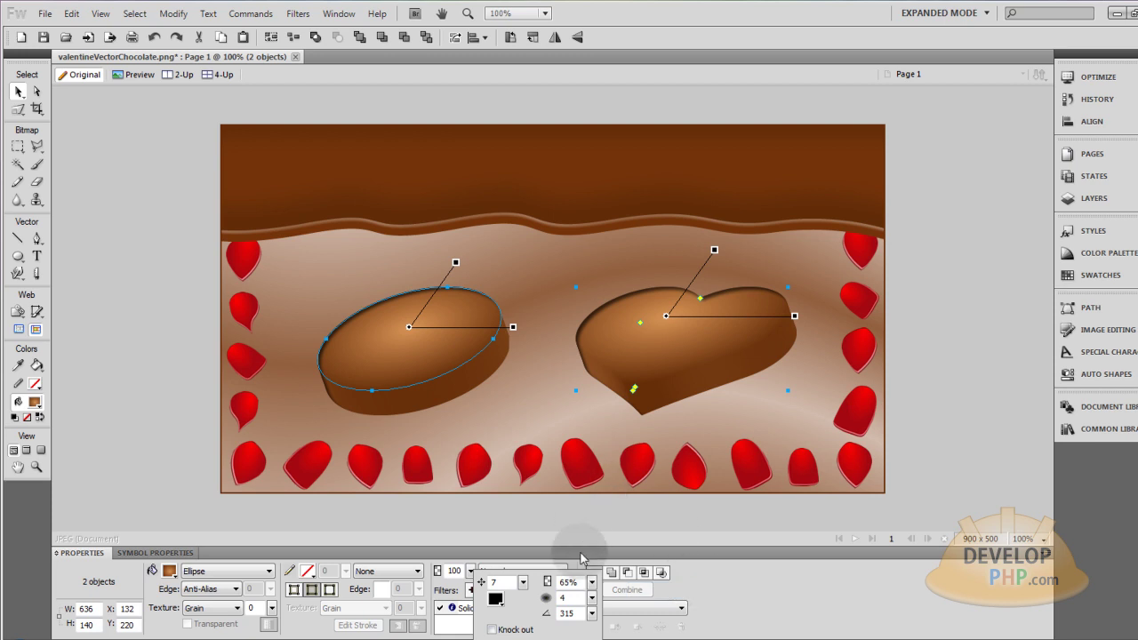
drag(591, 612, 557, 564)
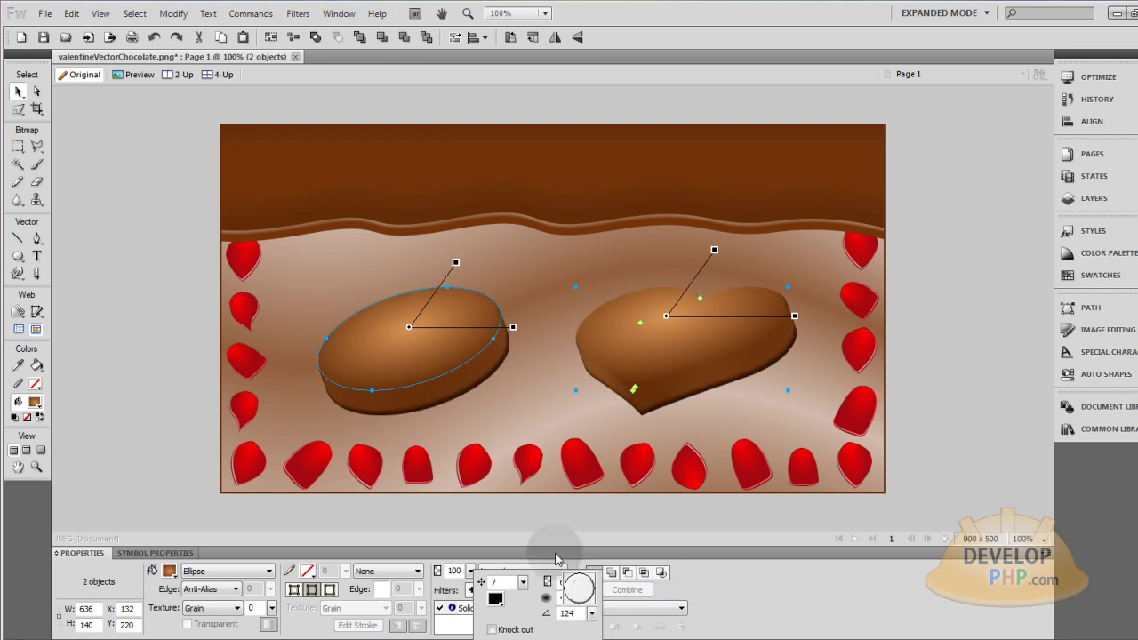
Sample #612C08 from the dark chocolate drip for the inner shadow, and set its opacity to 75% and distance to 17
click(495, 600)
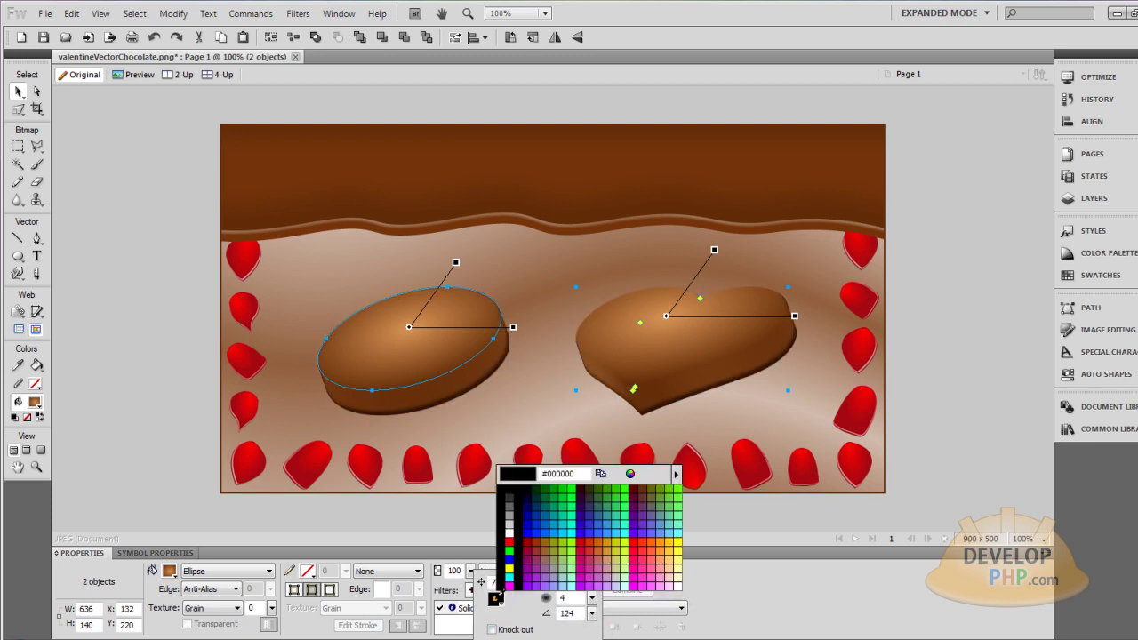
click(580, 218)
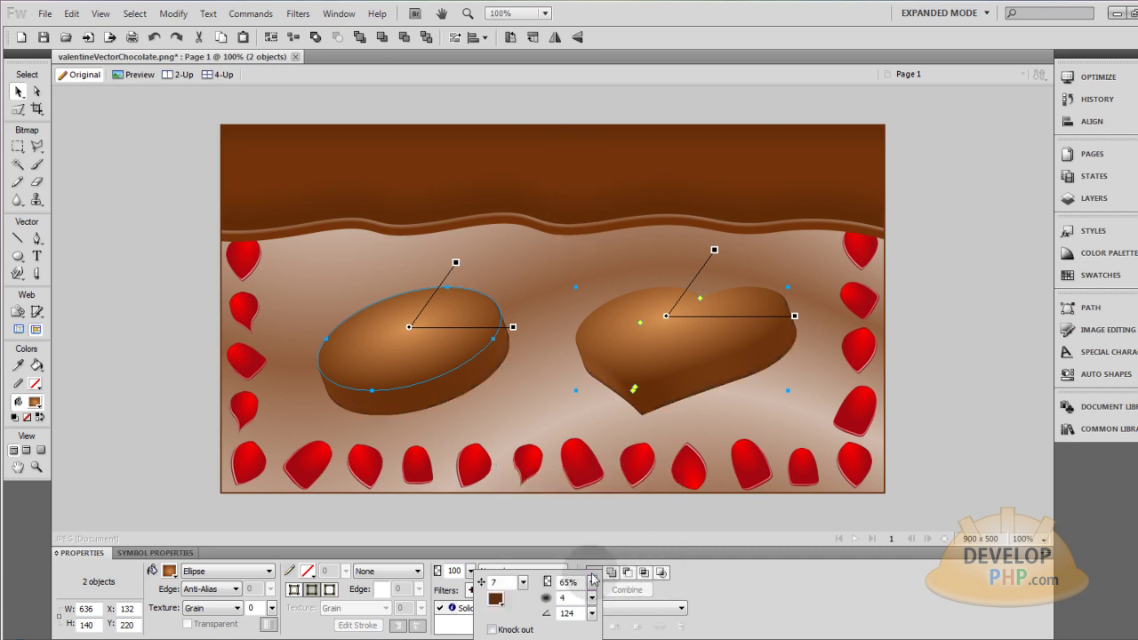
mouse_move(593, 585)
mouse_down()
mouse_move(600, 500)
mouse_move(595, 587)
mouse_up()
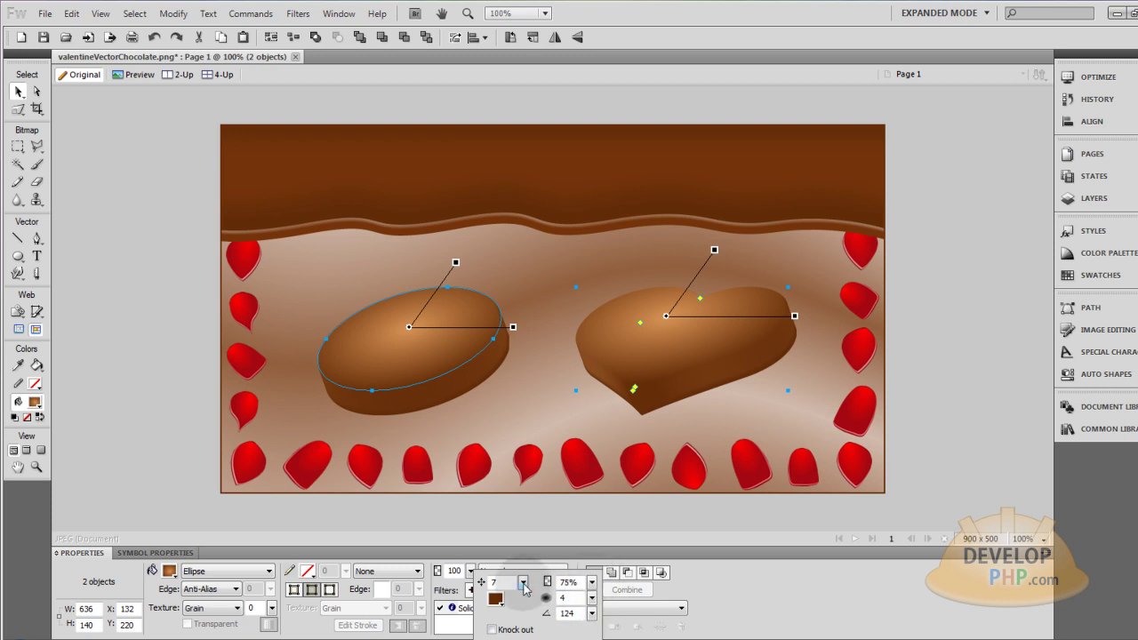
drag(523, 582, 526, 585)
Darken the inner shadow color of both chocolates to a deeper brown by lowering its luminosity
click(495, 598)
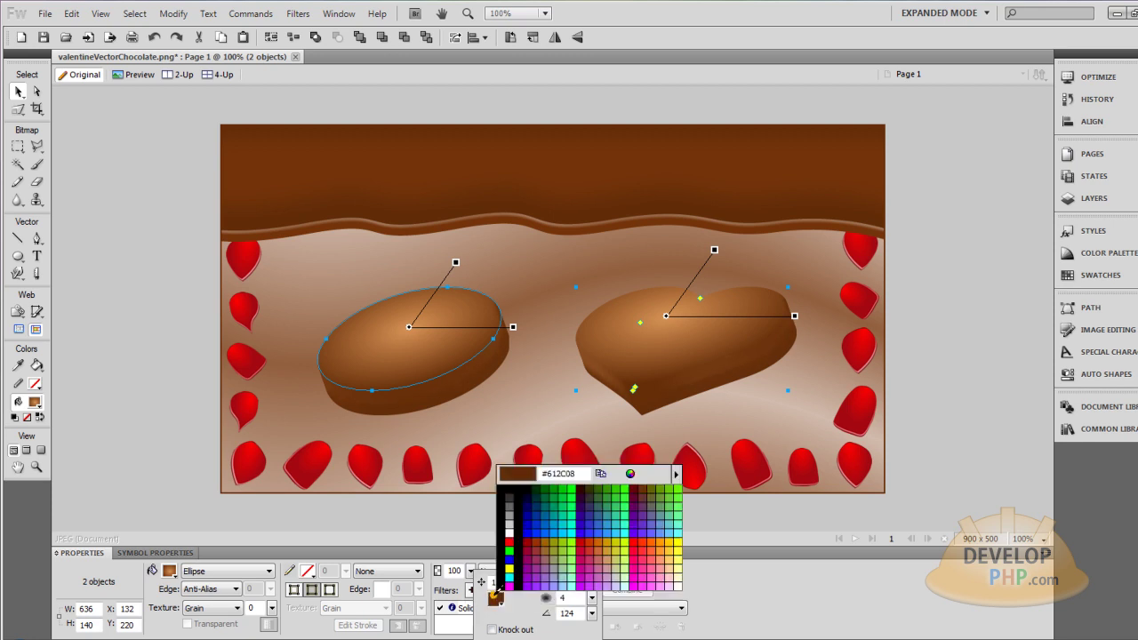
click(630, 478)
click(746, 538)
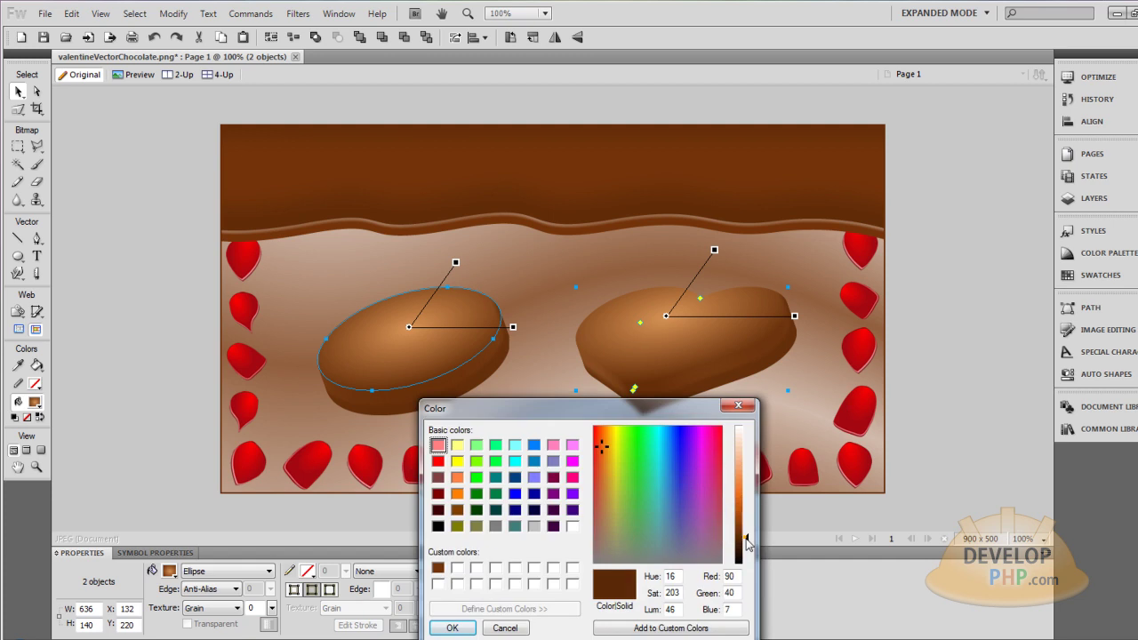
click(453, 628)
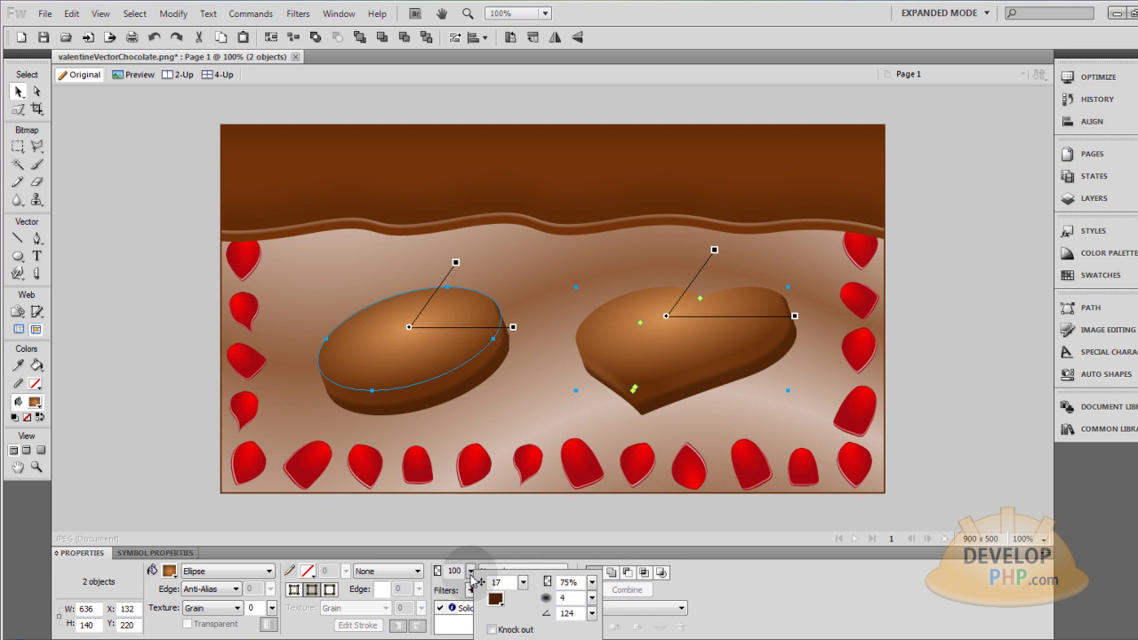
Set the inner shadow of both chocolates to distance 35 and angle 111
drag(523, 582, 525, 585)
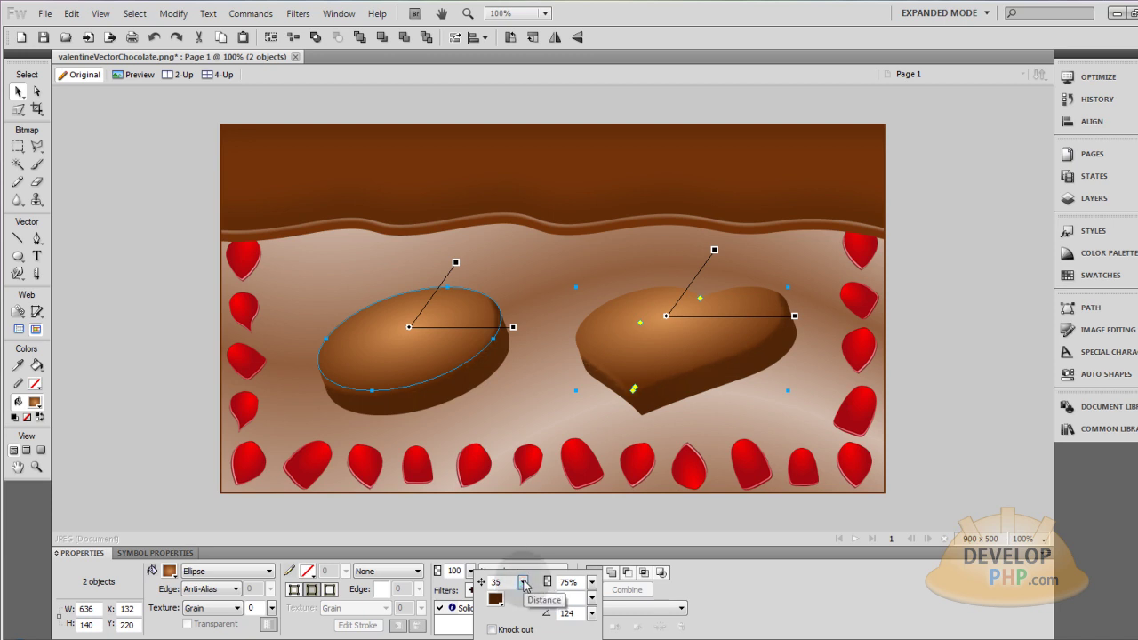
click(593, 614)
click(577, 586)
click(577, 580)
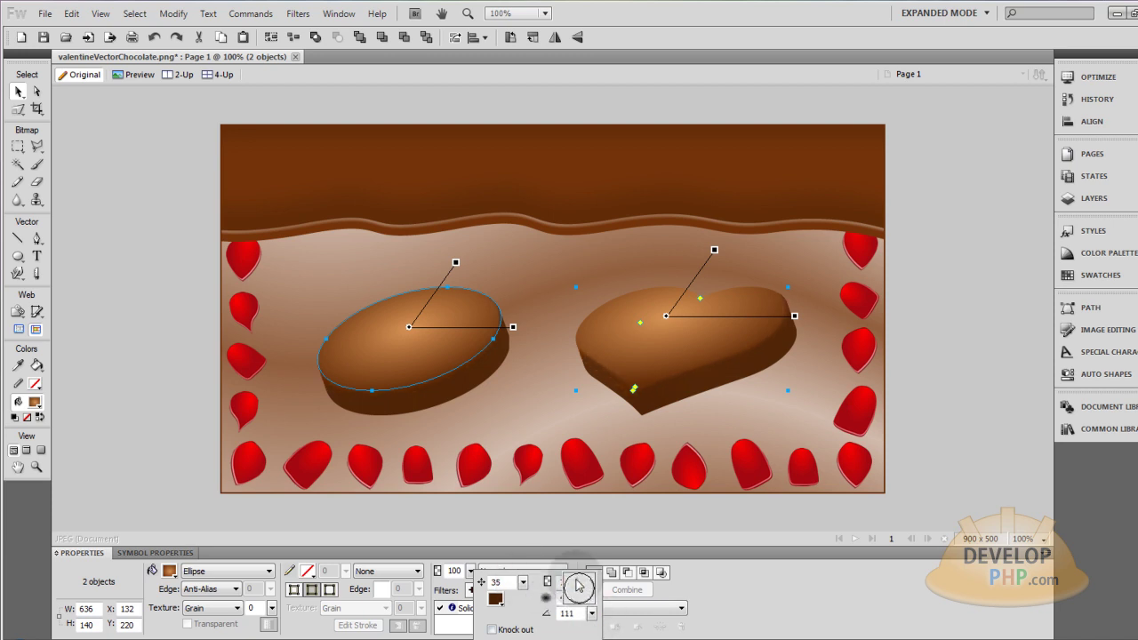
click(552, 421)
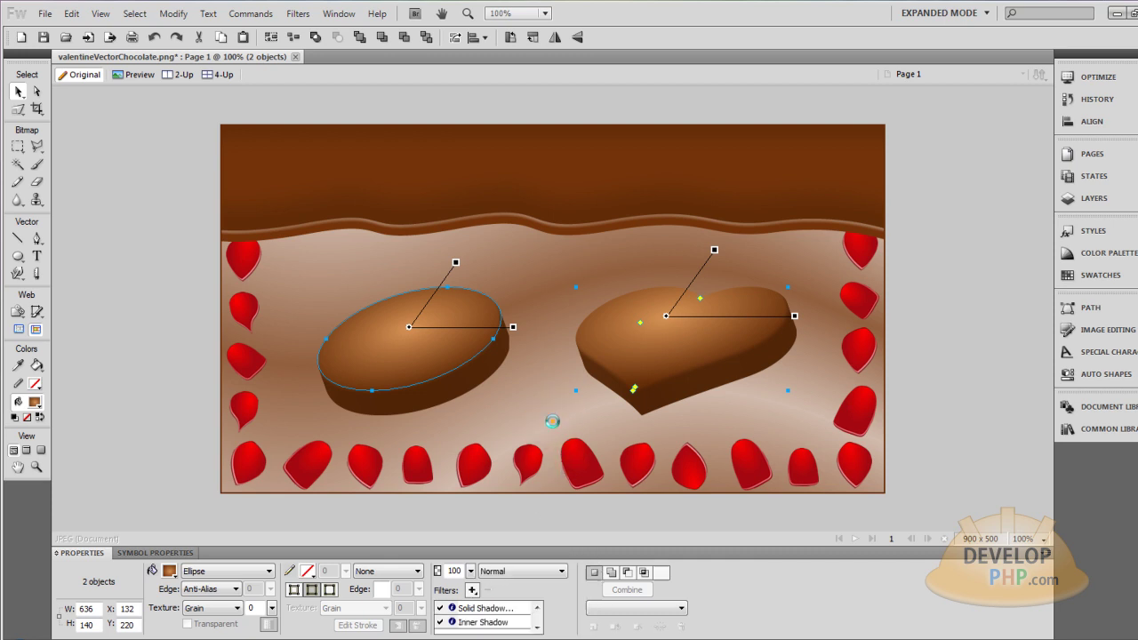
Examine the shaded sides of the heart and round chocolates against the background
click(552, 421)
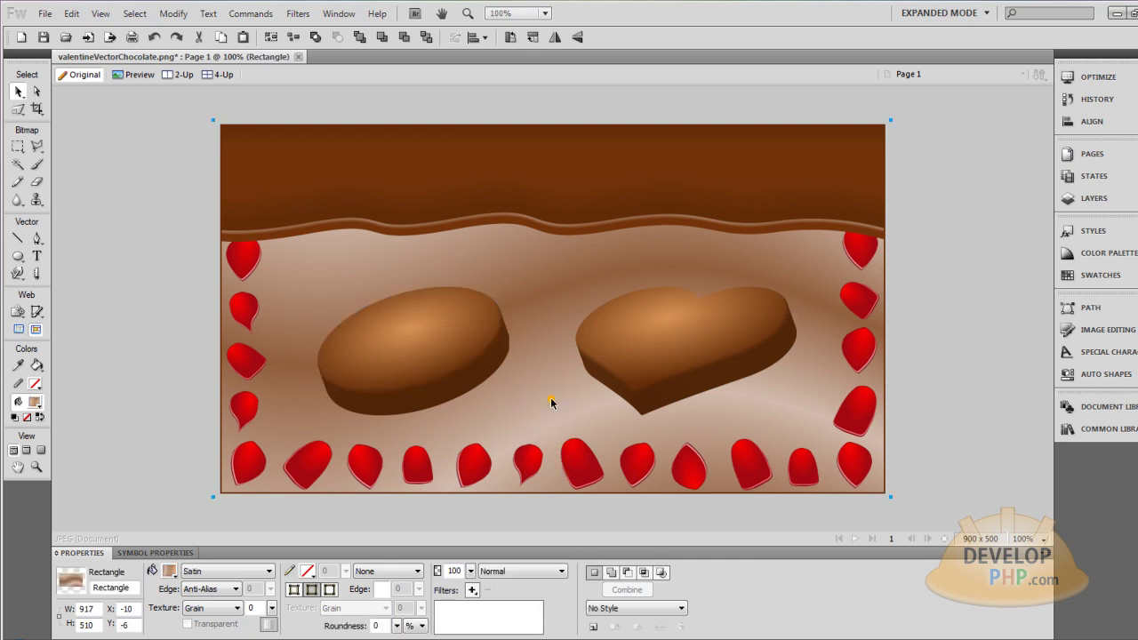
click(974, 357)
click(756, 334)
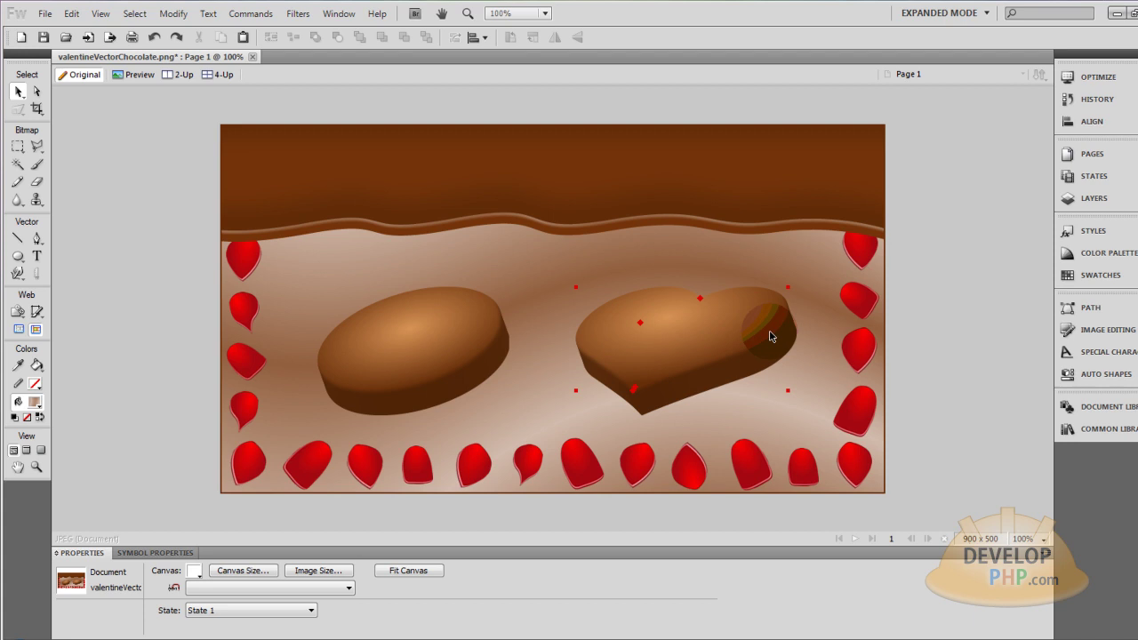
click(896, 354)
click(671, 371)
click(715, 324)
shift+click(455, 356)
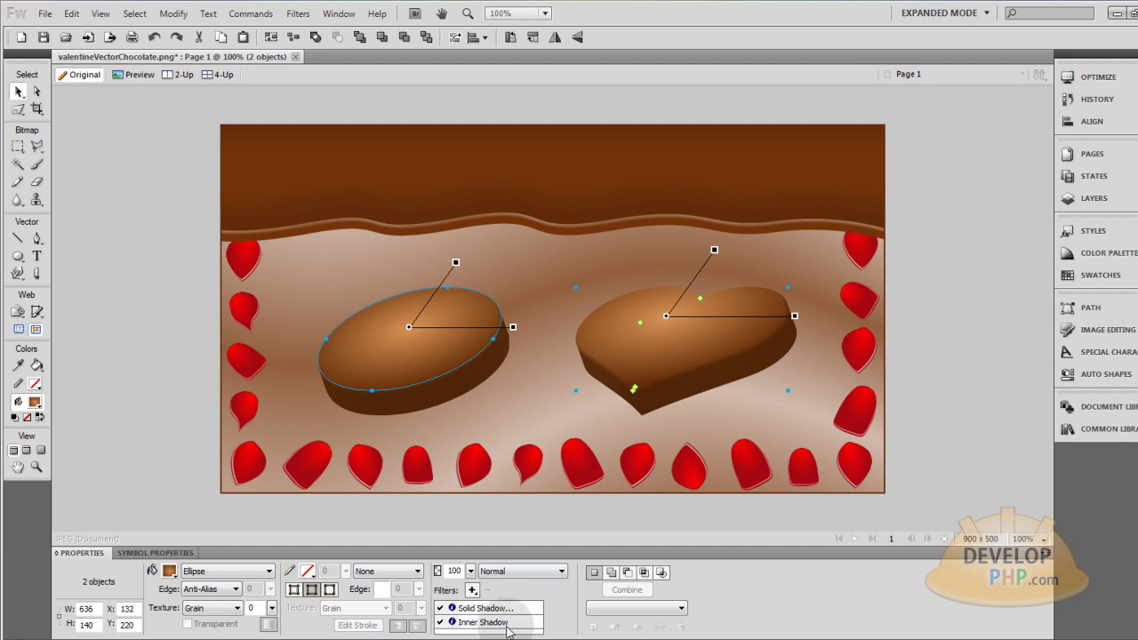
click(935, 373)
Set the round chocolate's Solid Shadow distance to 62
click(423, 325)
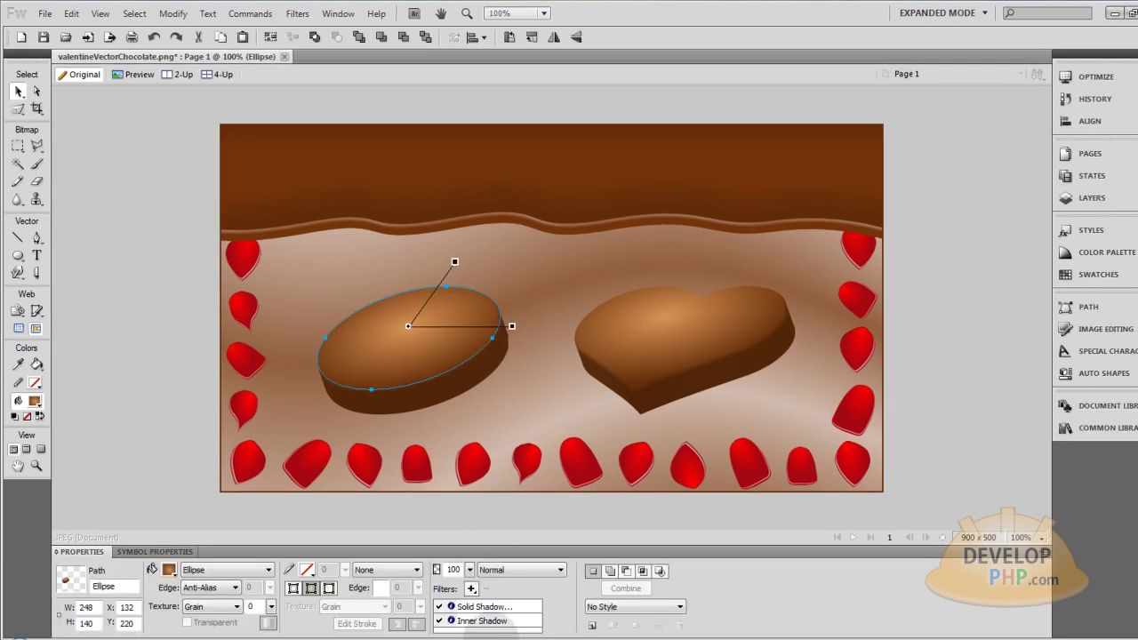
double_click(485, 608)
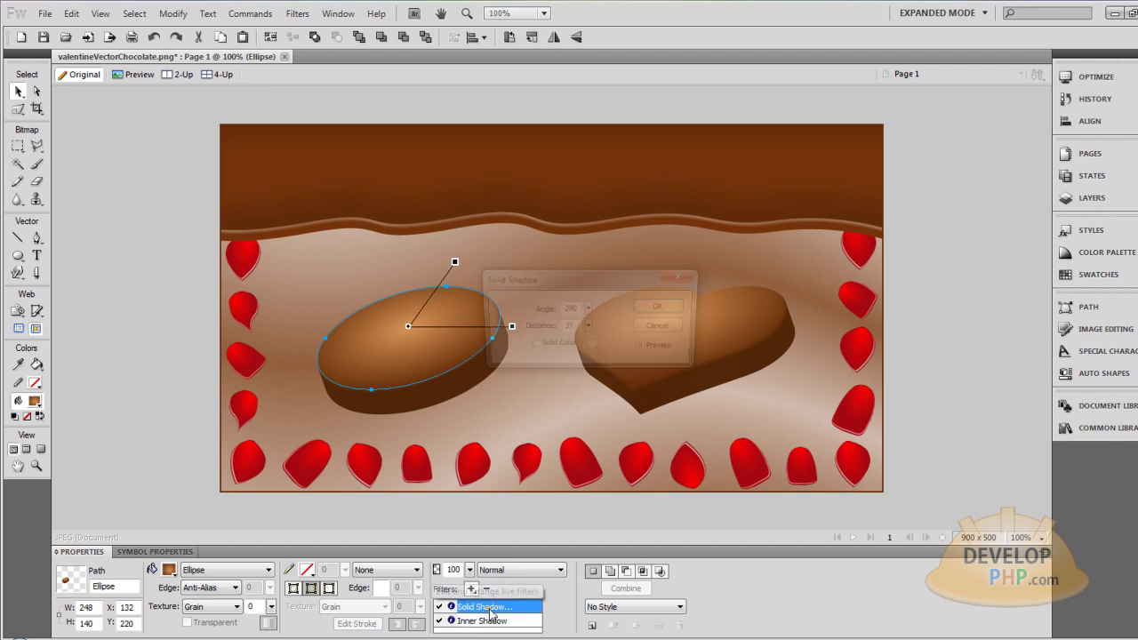
drag(588, 328, 590, 324)
click(589, 328)
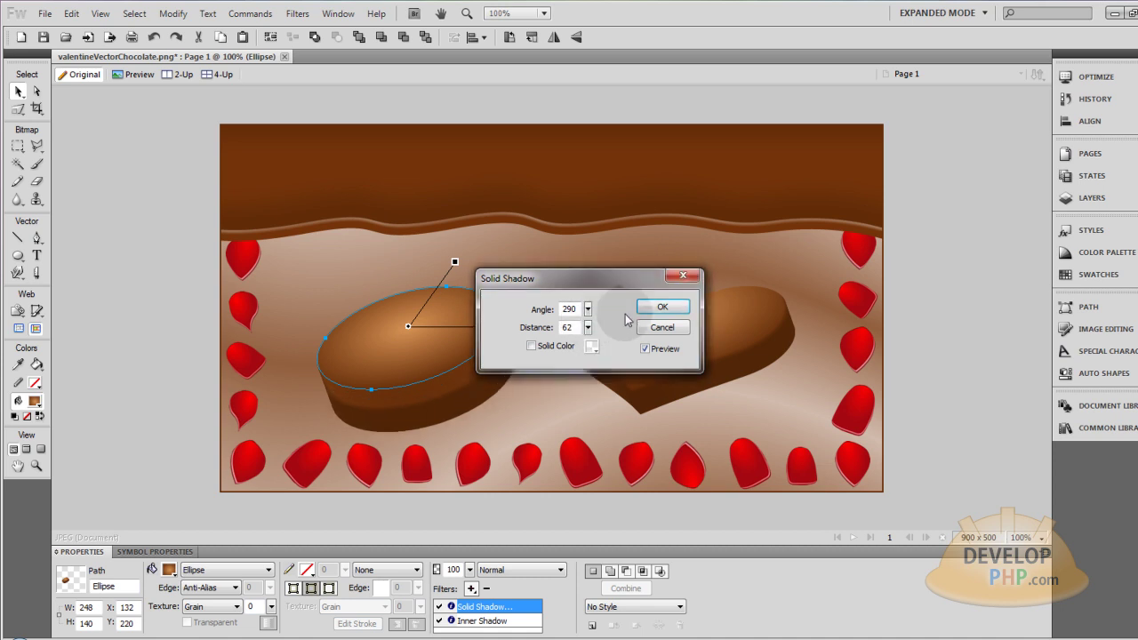
click(663, 308)
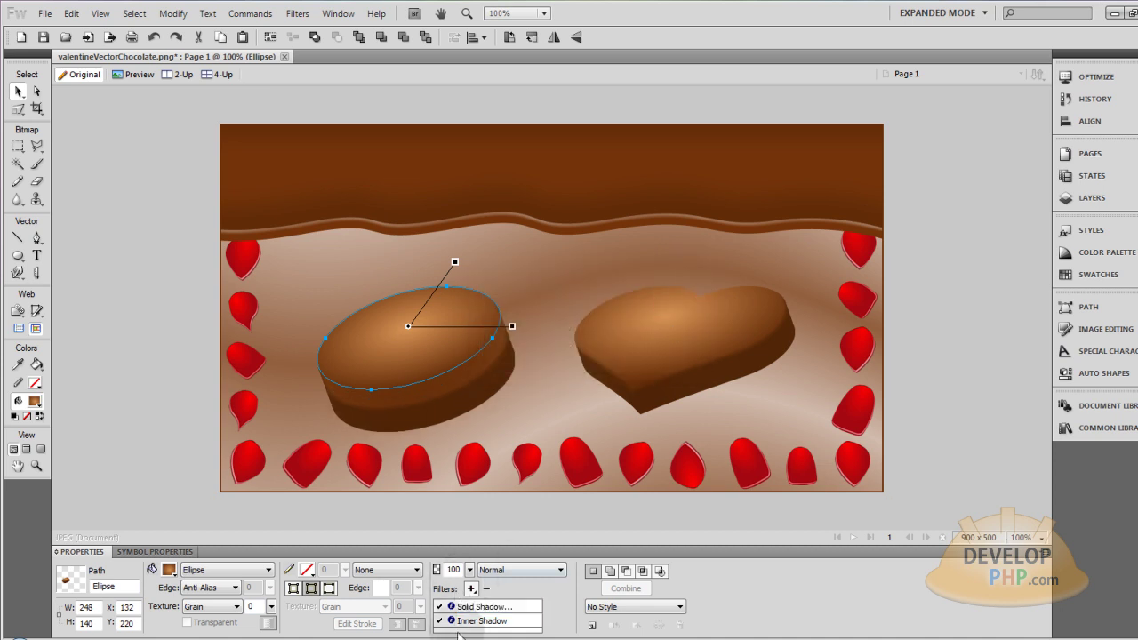
Set the round chocolate's Inner Shadow distance to 59 and deselect the shape
double_click(487, 622)
drag(496, 581, 498, 578)
click(936, 419)
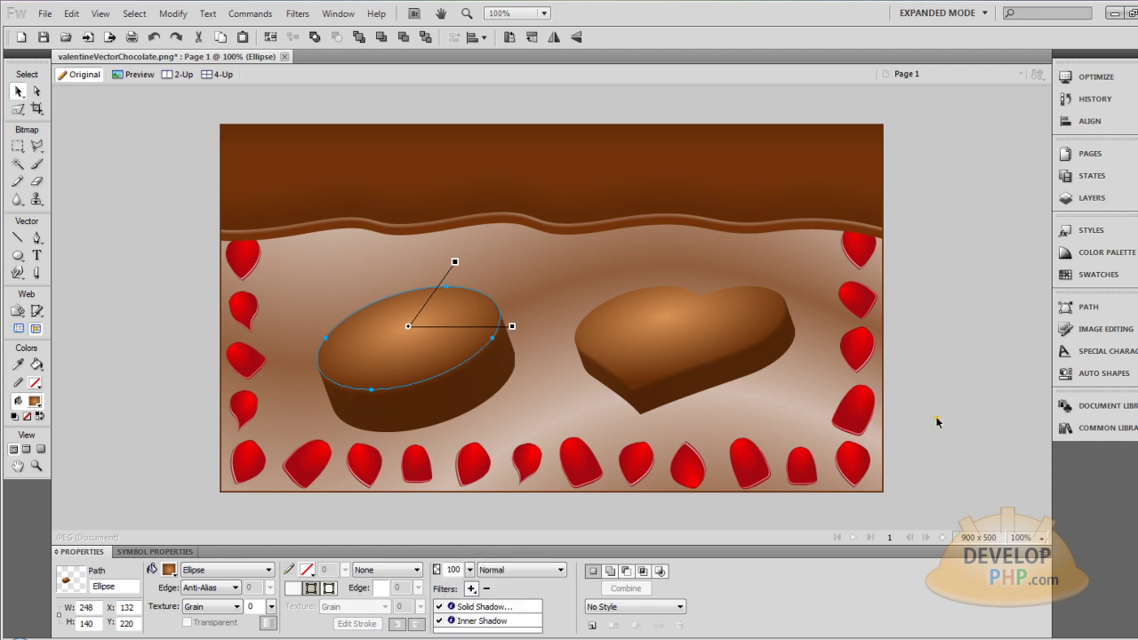
click(937, 422)
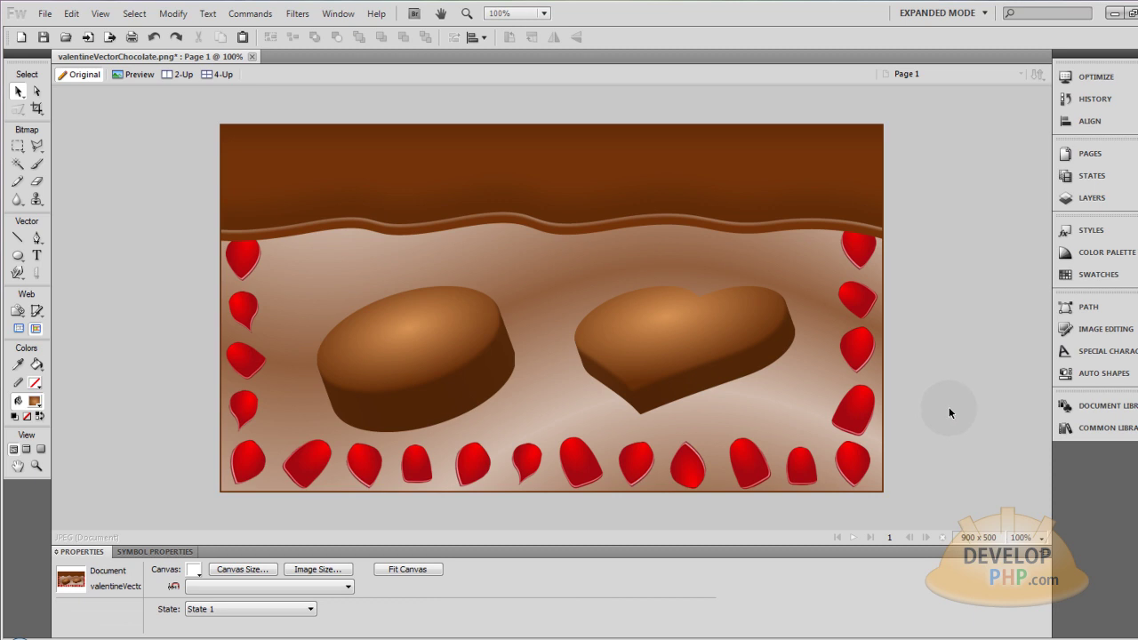
Swap the two chocolates' places, with the heart on the left and the round one at X 500, Y 198
click(509, 387)
drag(732, 338, 472, 341)
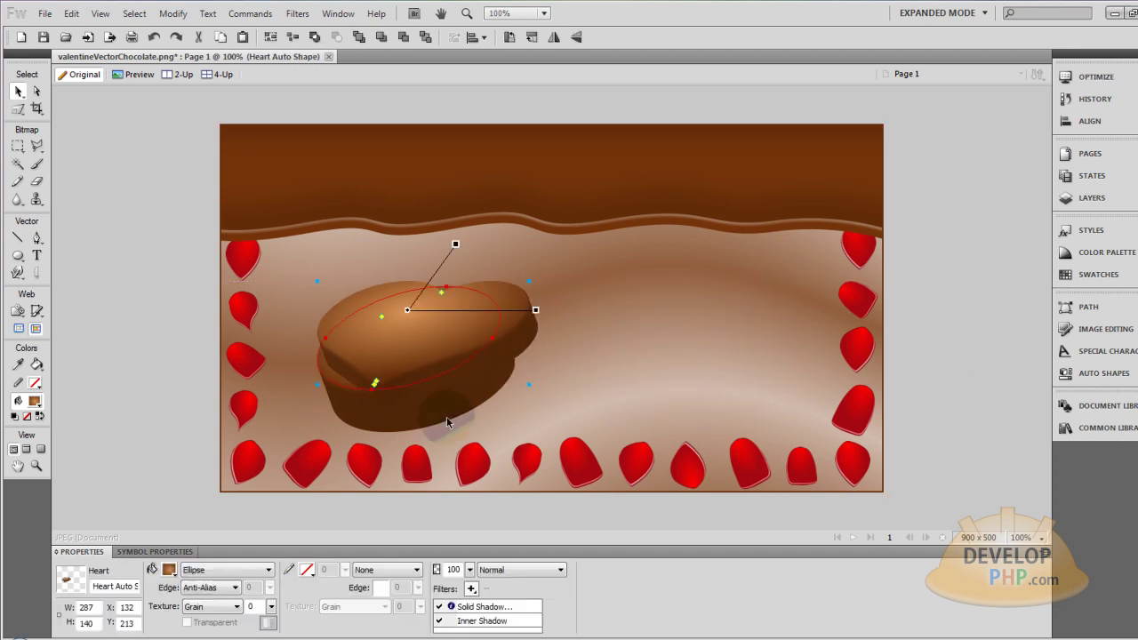
drag(342, 383, 600, 366)
click(463, 336)
drag(679, 343, 685, 338)
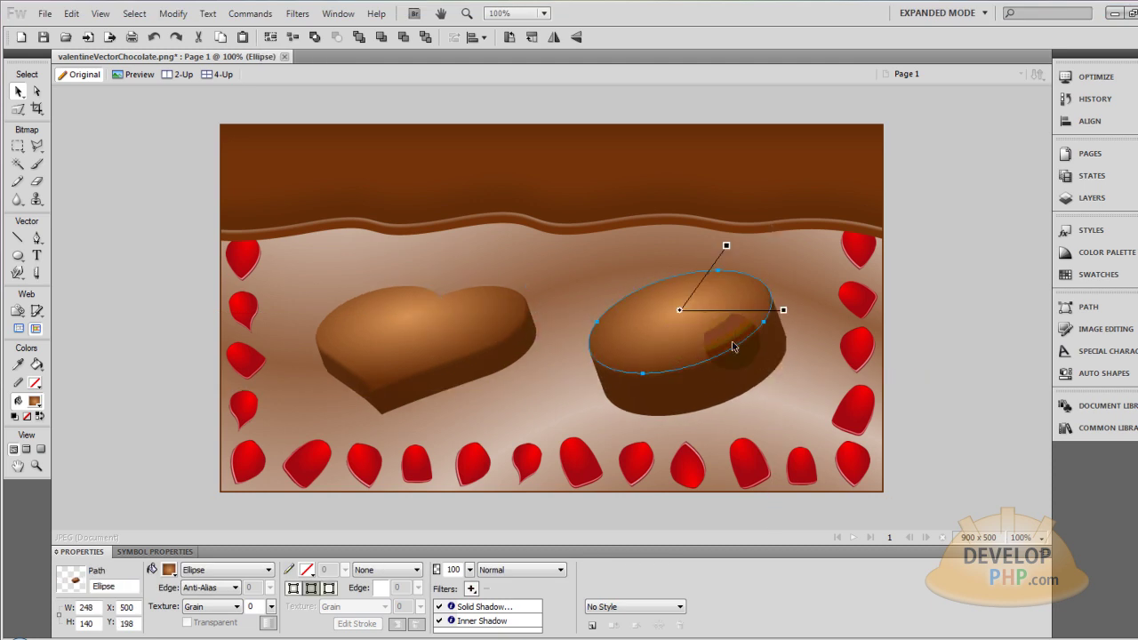
Set the softness of the round chocolate's Inner Shadow to 17 and deselect the shape
click(967, 325)
click(724, 369)
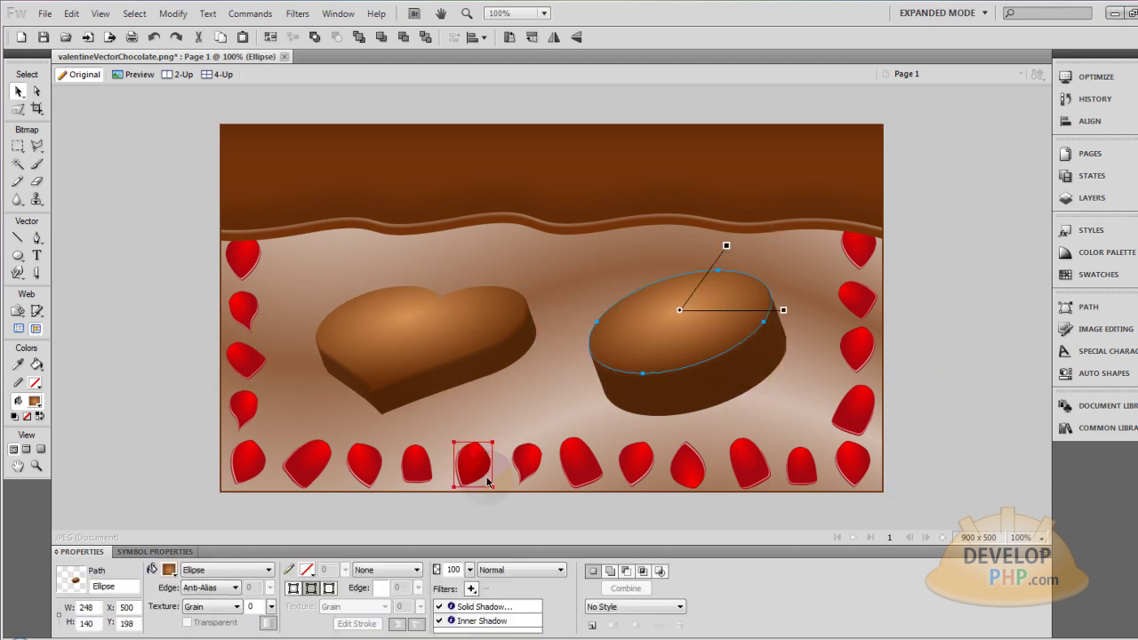
double_click(482, 622)
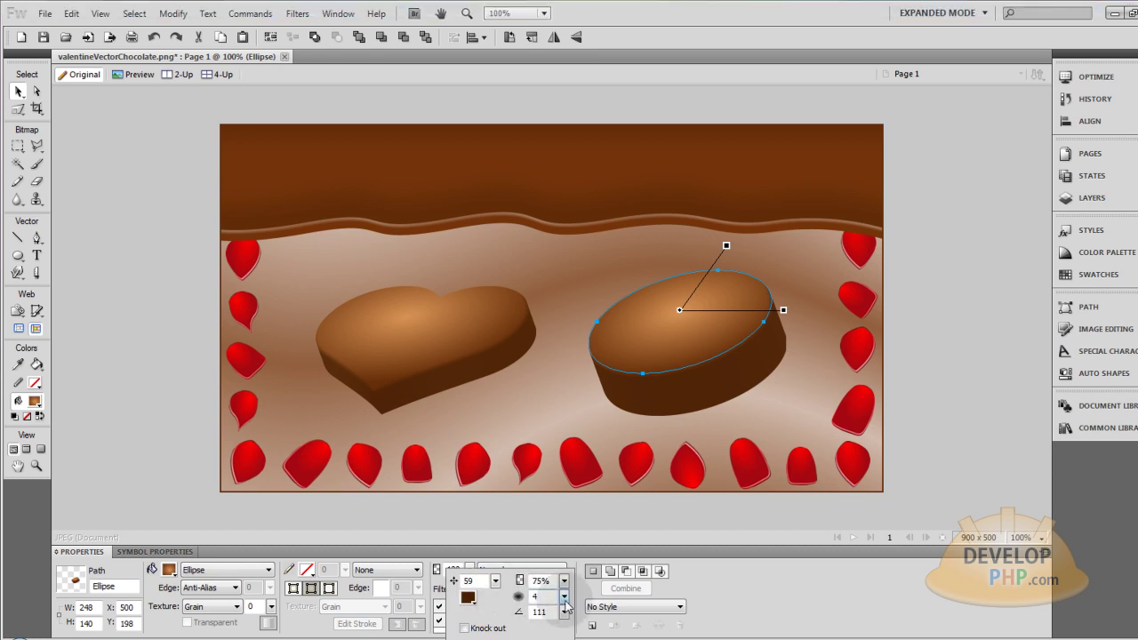
drag(566, 607, 568, 587)
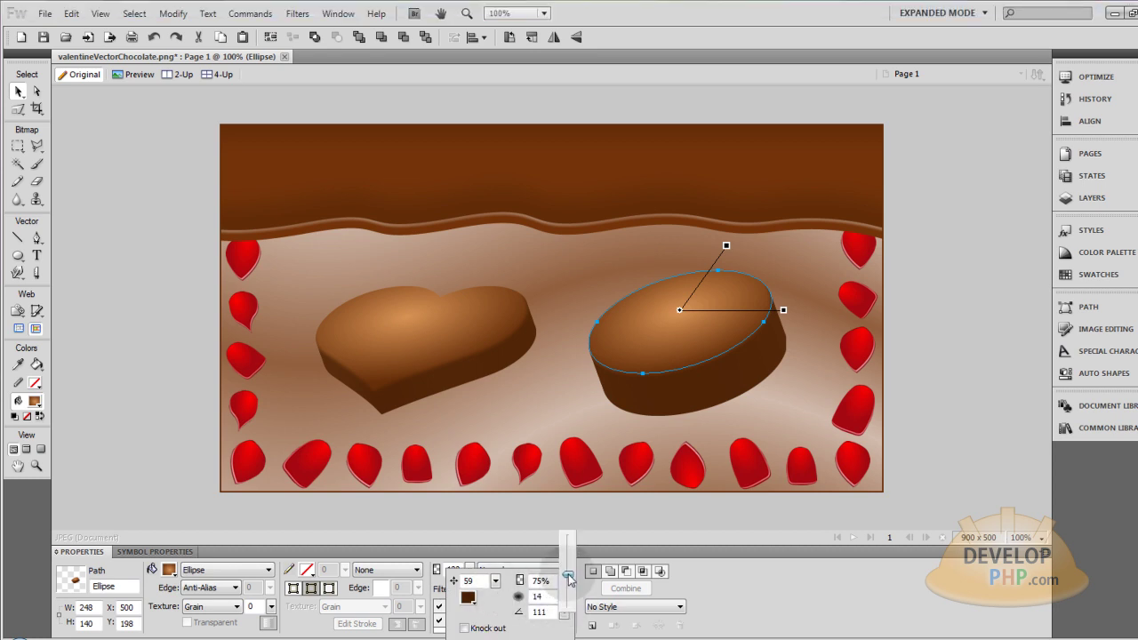
click(566, 597)
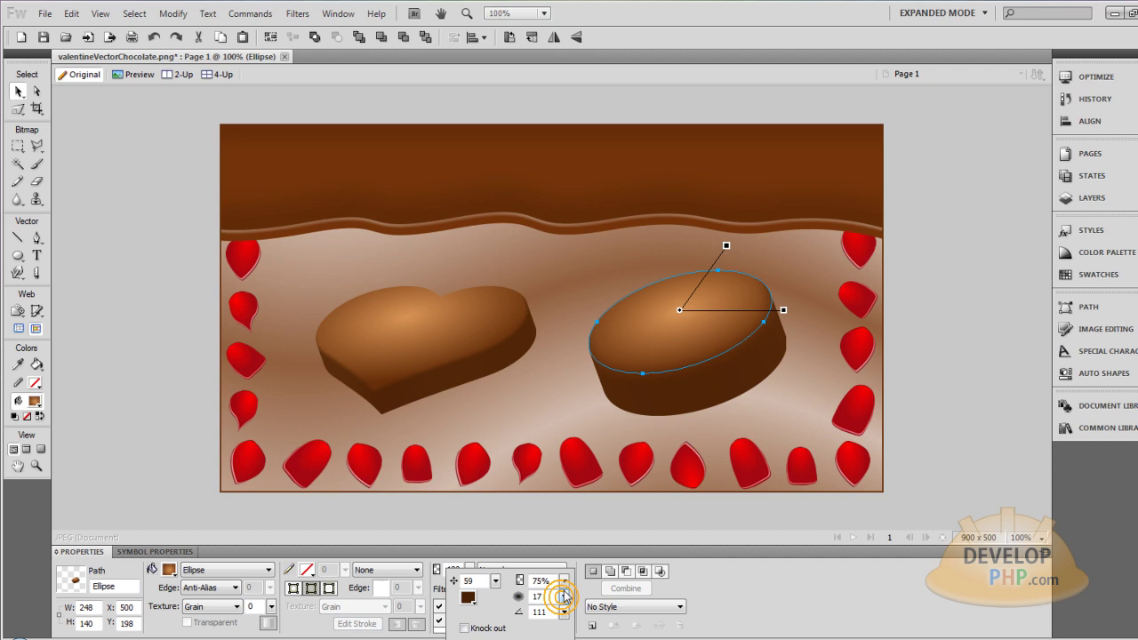
click(939, 389)
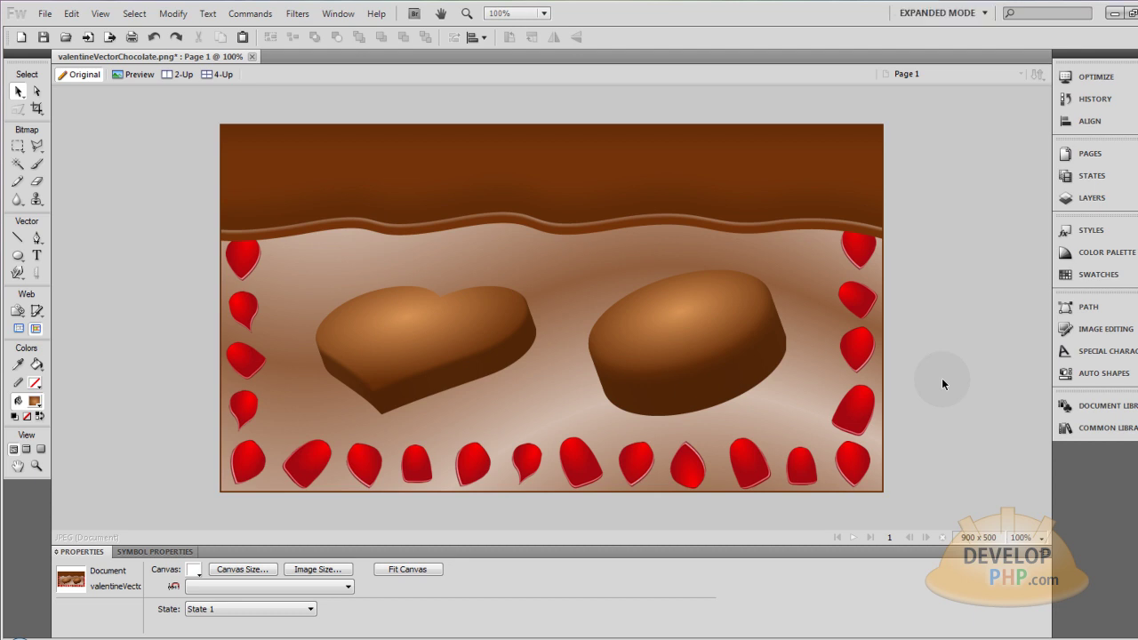
Shift the round chocolate's gradient centre slightly up and to the left on its top face, then deselect the shape
click(727, 322)
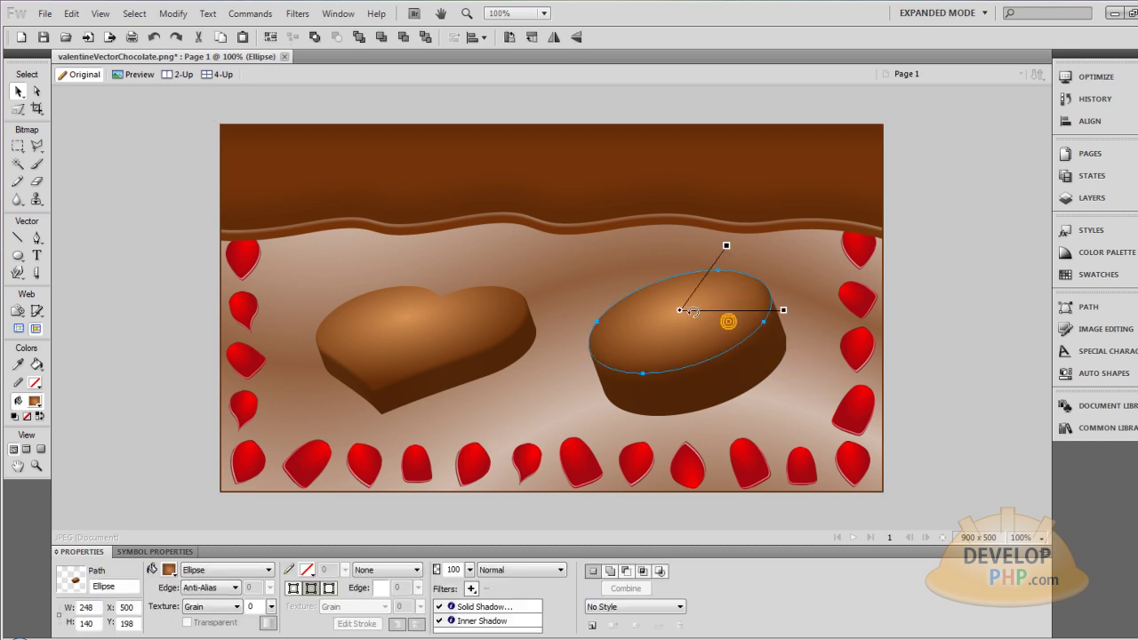
drag(727, 320, 674, 307)
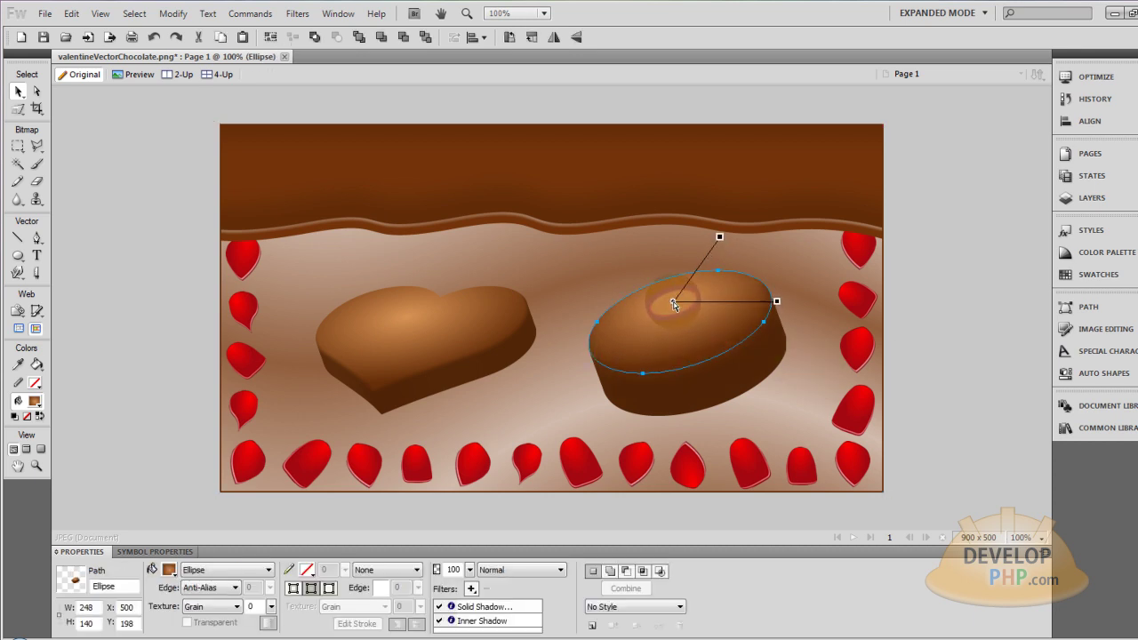
click(961, 317)
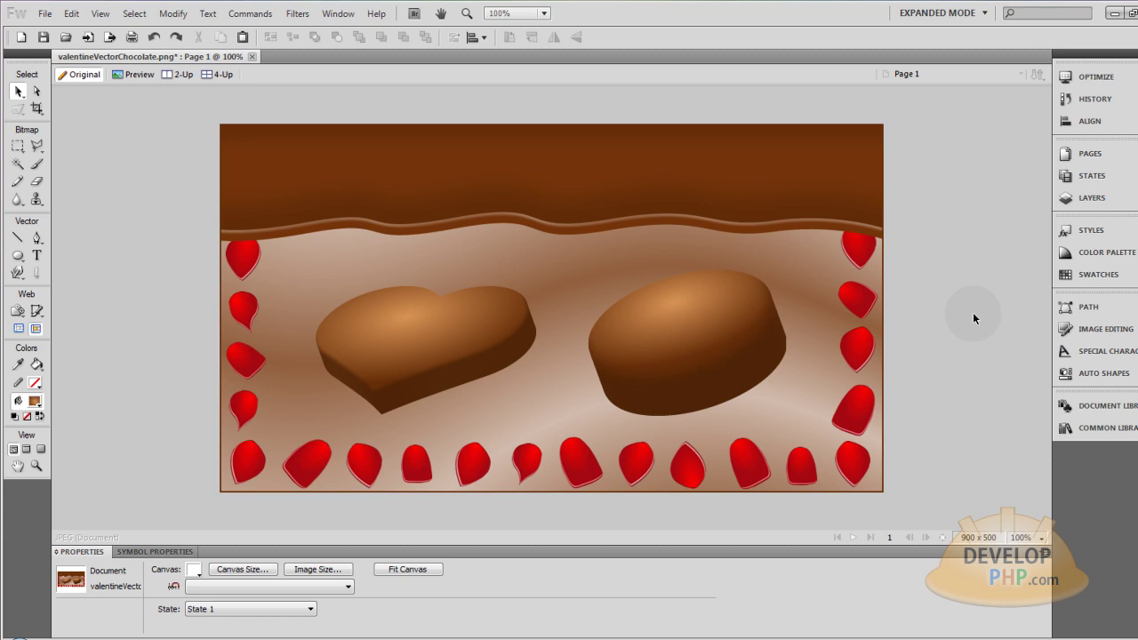
Move the heart and round chocolates to the left, placing the round one at X 378, Y 198
drag(469, 330, 418, 330)
drag(689, 350, 596, 350)
click(596, 349)
Add a Heart auto shape beside the round chocolate and reshape it into a plumper heart with a shorter point
click(1104, 372)
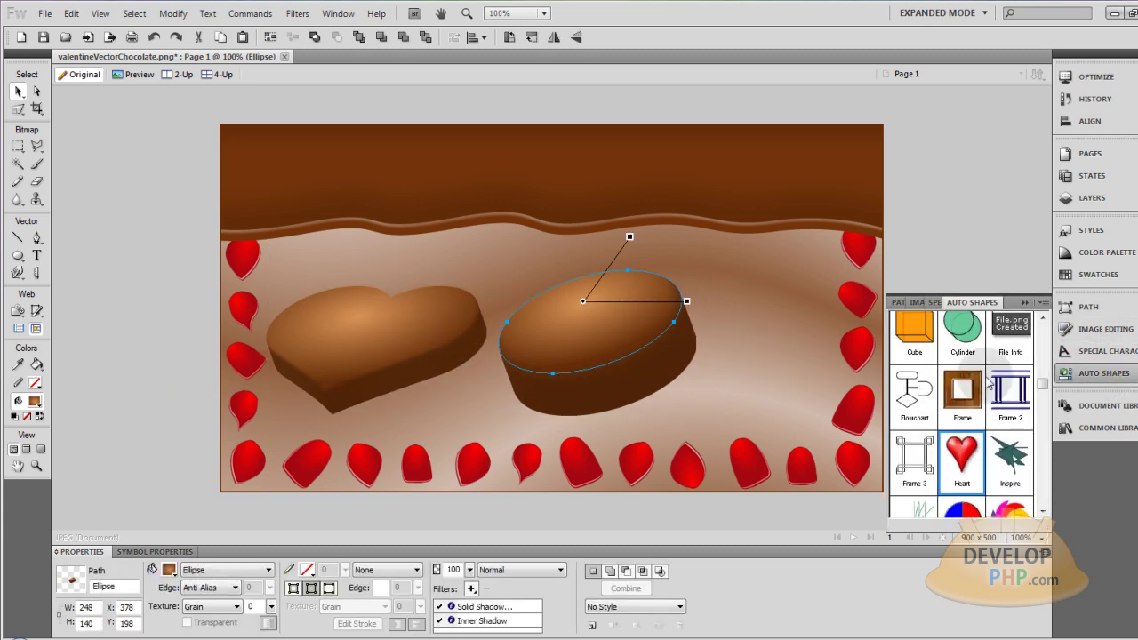
drag(962, 453, 744, 331)
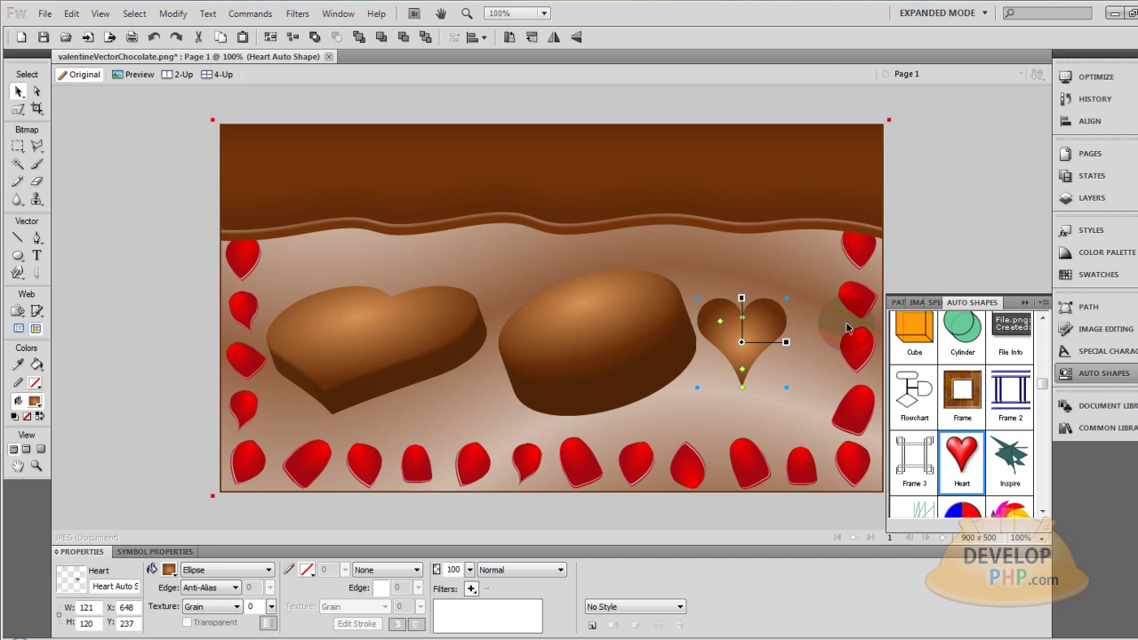
click(957, 266)
click(772, 321)
click(1103, 373)
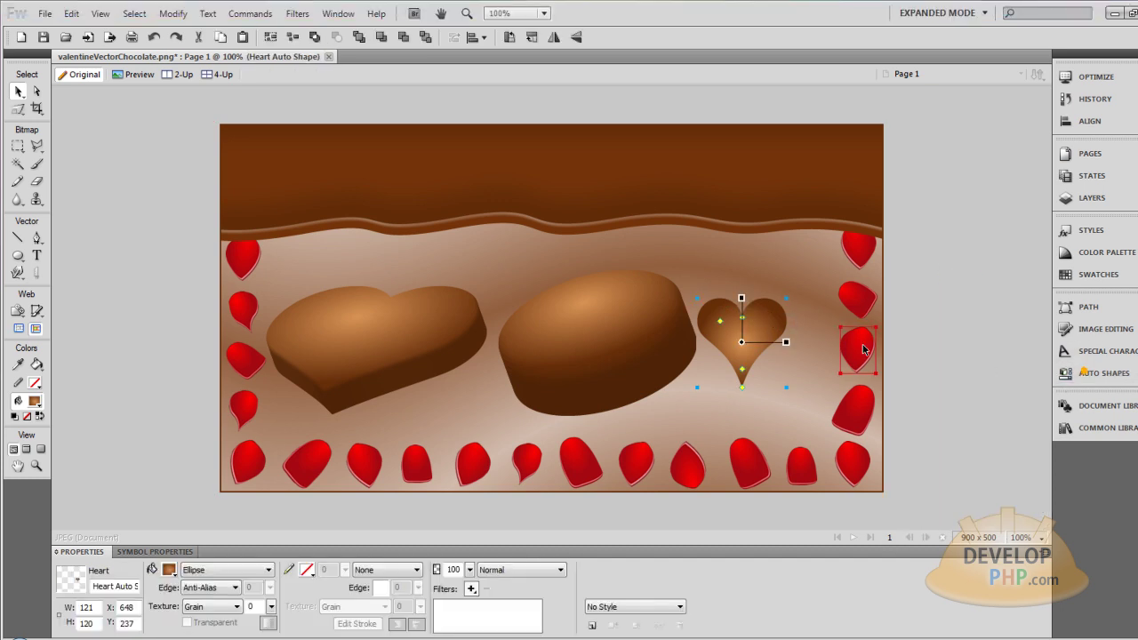
click(948, 314)
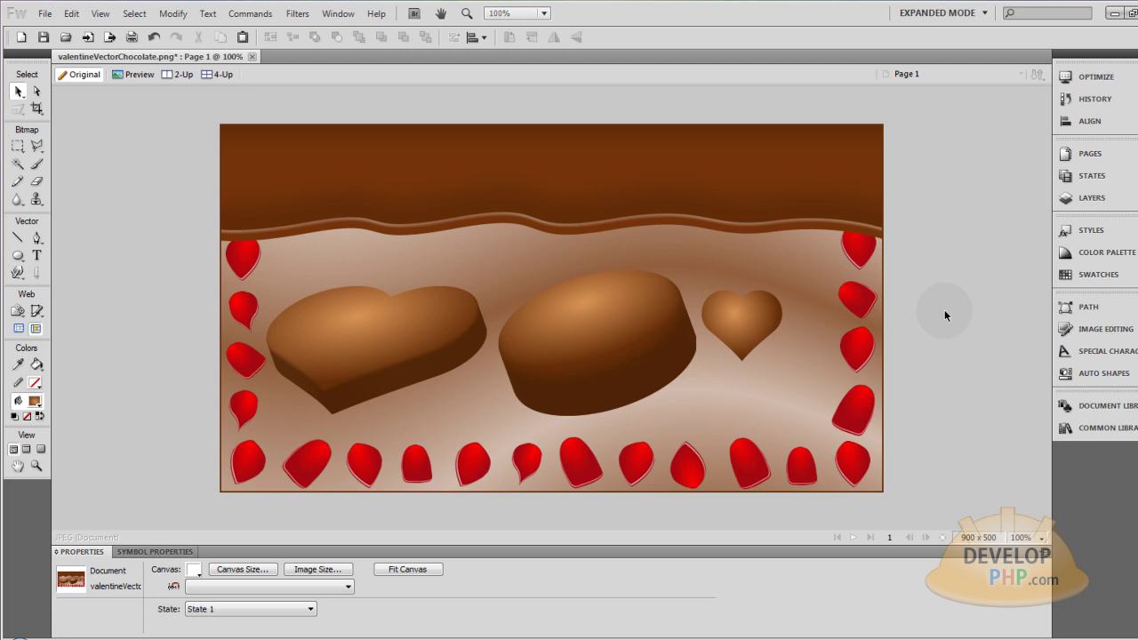
Move the small flat heart down and to the right to about X 690, Y 257
scroll(945, 314, up, 4)
scroll(943, 314, down, 4)
scroll(946, 315, up, 1)
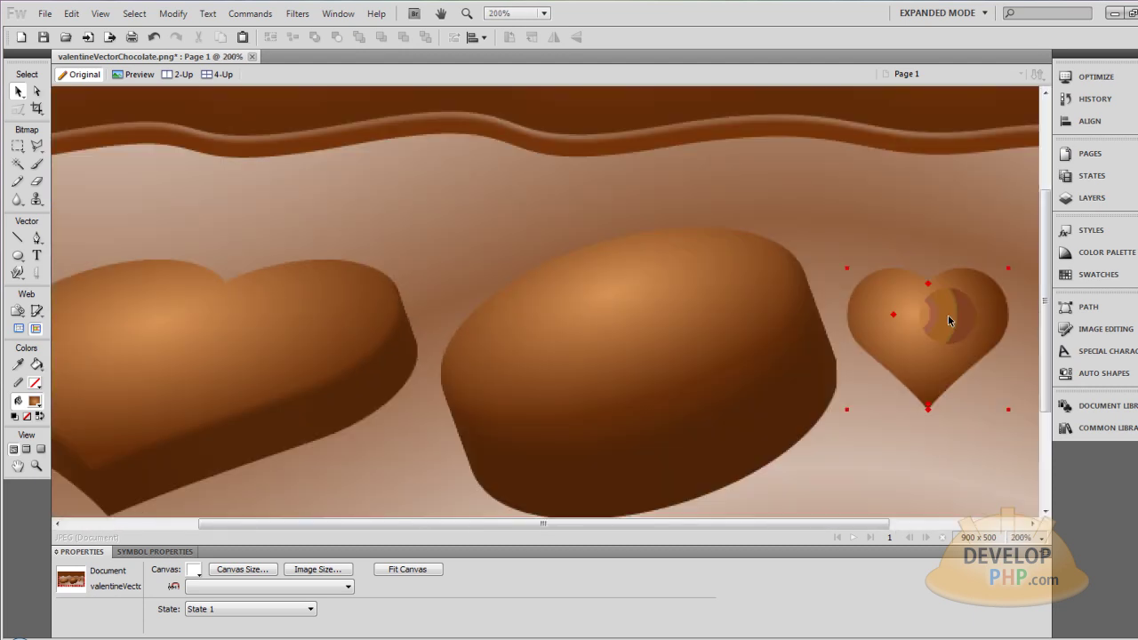
scroll(949, 316, down, 2)
drag(776, 346, 777, 357)
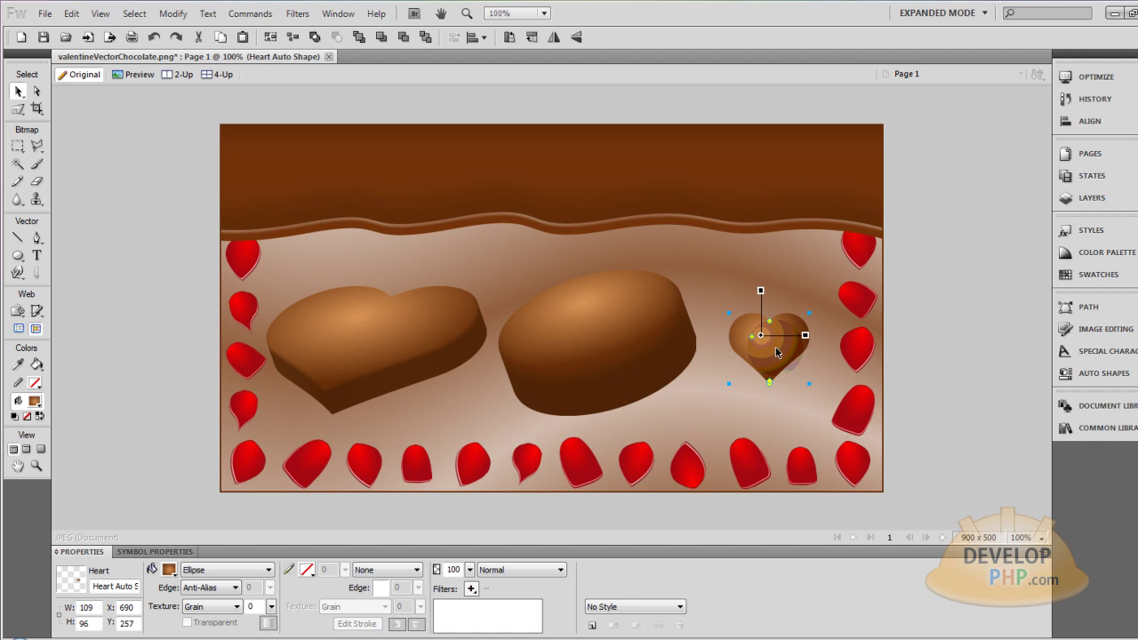
Scale the small flat heart up to about 190 by 167 with the Scale tool
click(19, 108)
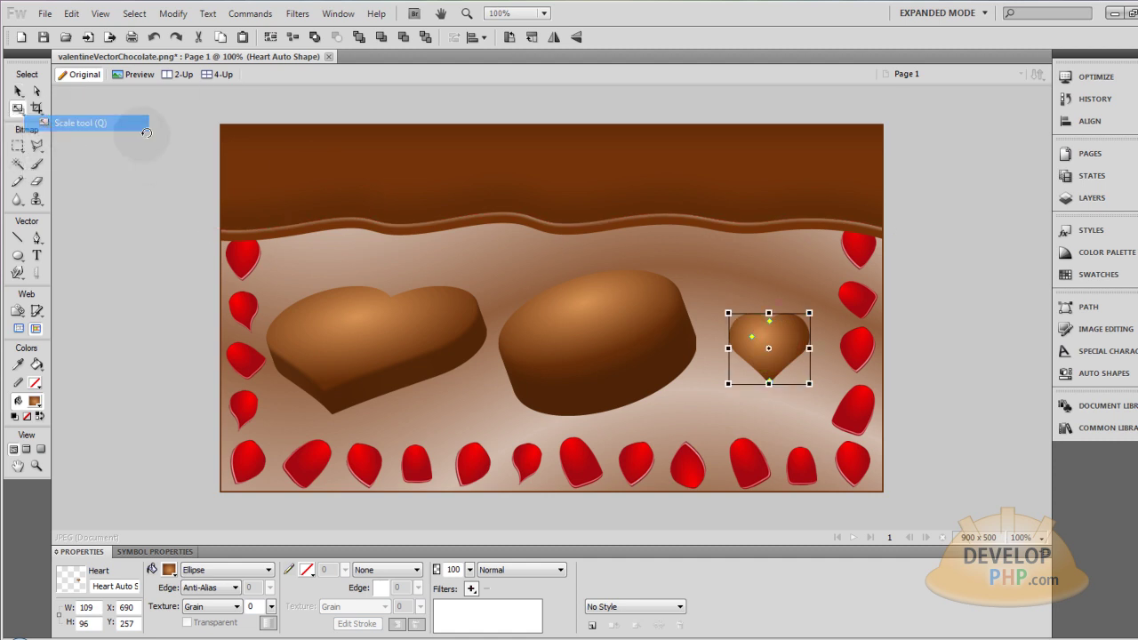
click(71, 122)
drag(728, 313, 671, 258)
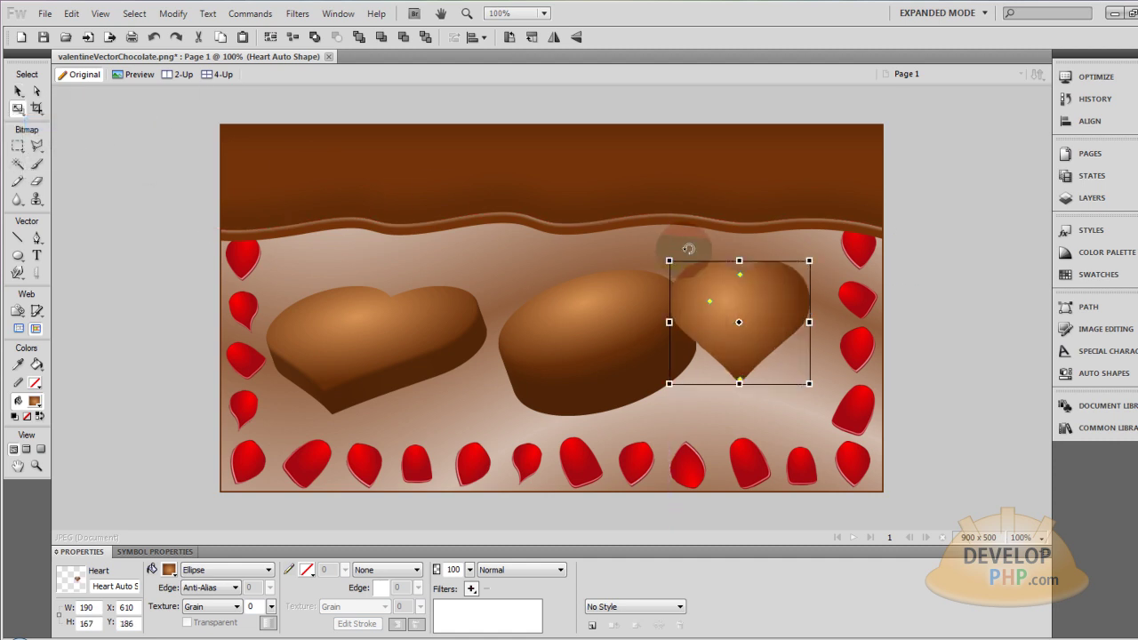
Move the round chocolate down and to the left so it tucks behind the distorted heart chocolate
click(19, 91)
click(647, 372)
drag(647, 372, 626, 422)
Enlarge the flat heart to about 249 by 218 and move it to X 569, Y 189
click(743, 331)
click(18, 109)
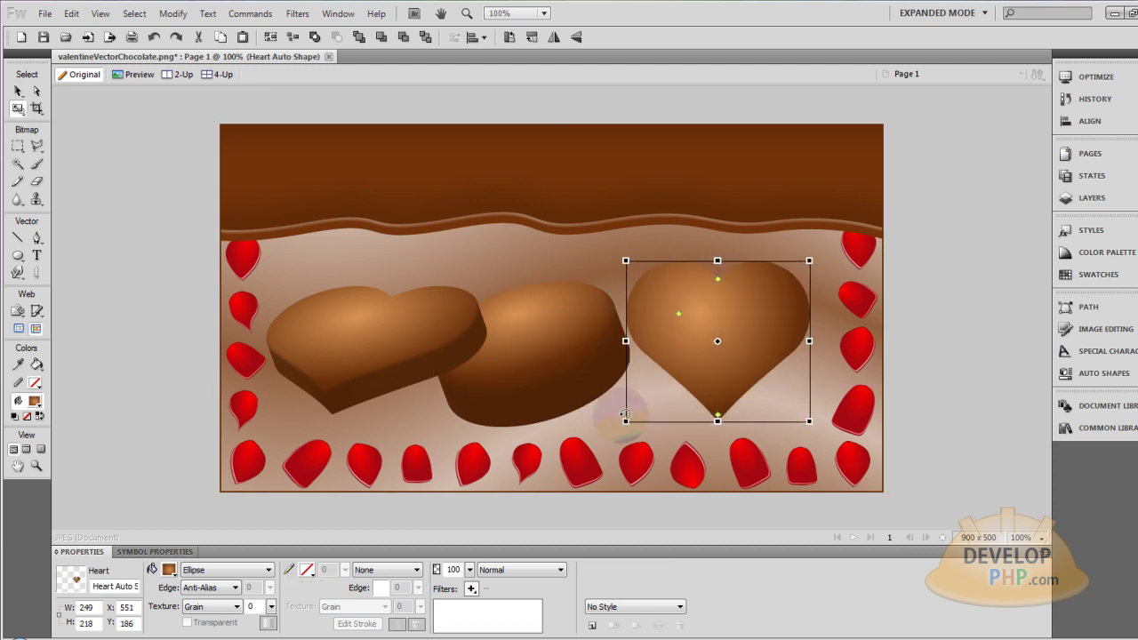
click(19, 91)
drag(727, 341, 741, 344)
Add the text LOVE in Fontleroy Brown NF to the flat heart, at size 86 and positioned at X 600, Y 220
click(36, 255)
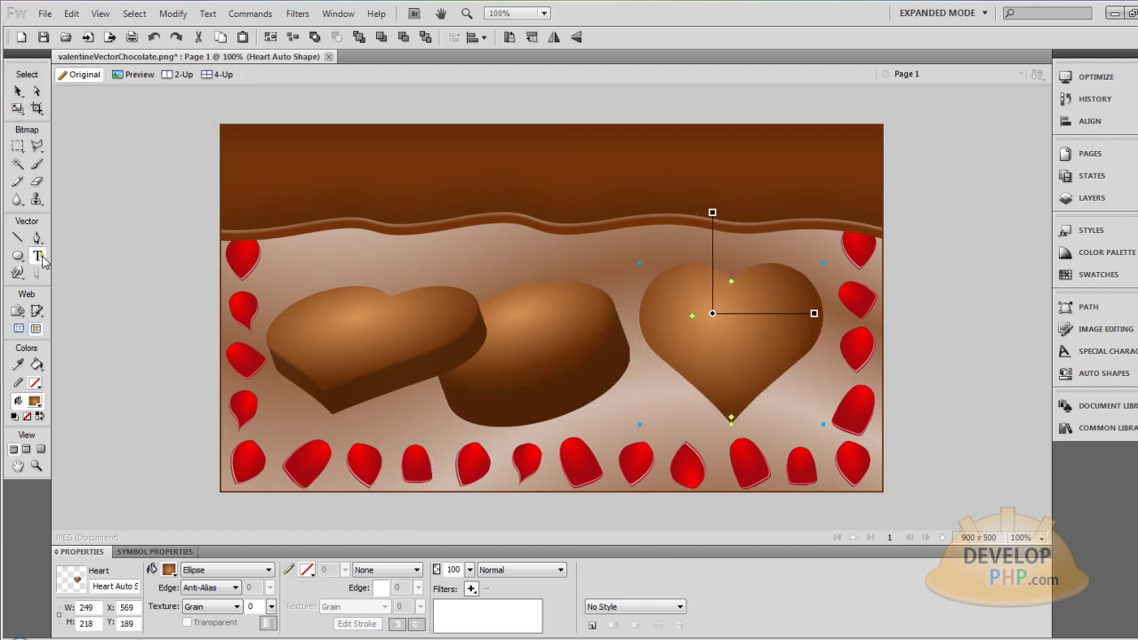
click(681, 309)
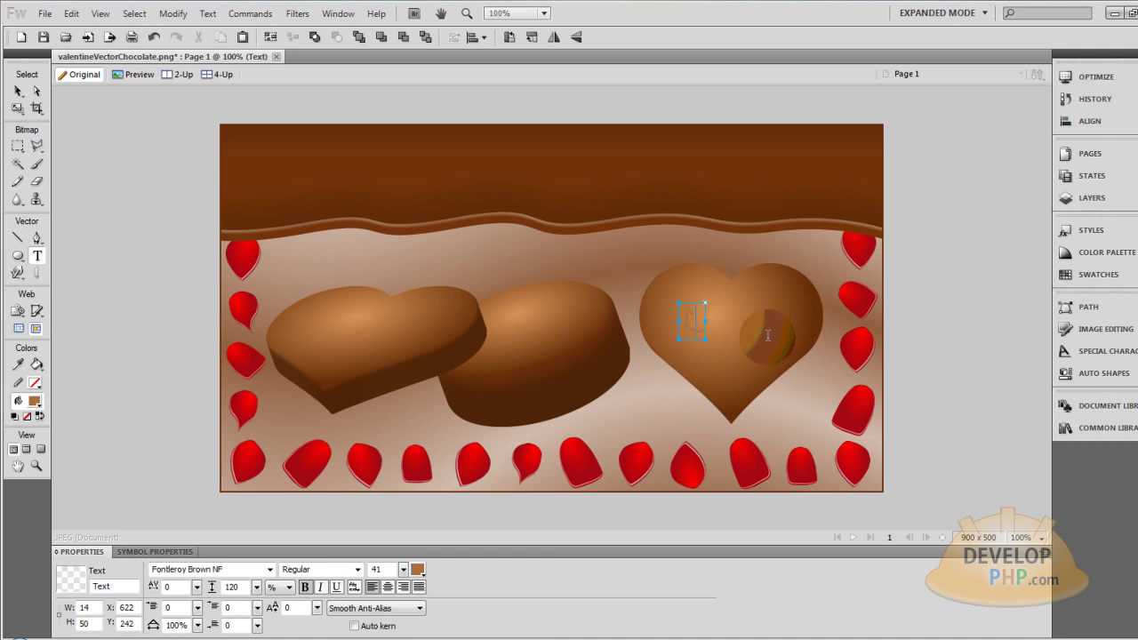
text(LOVE)
key(Escape)
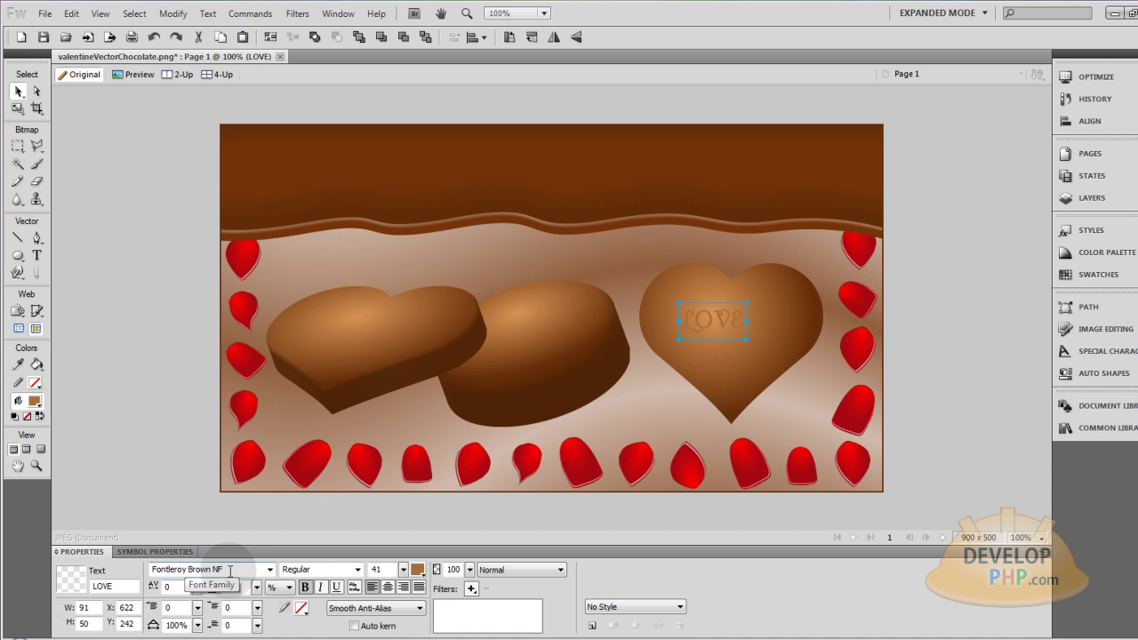
drag(403, 569, 404, 562)
drag(726, 315, 703, 336)
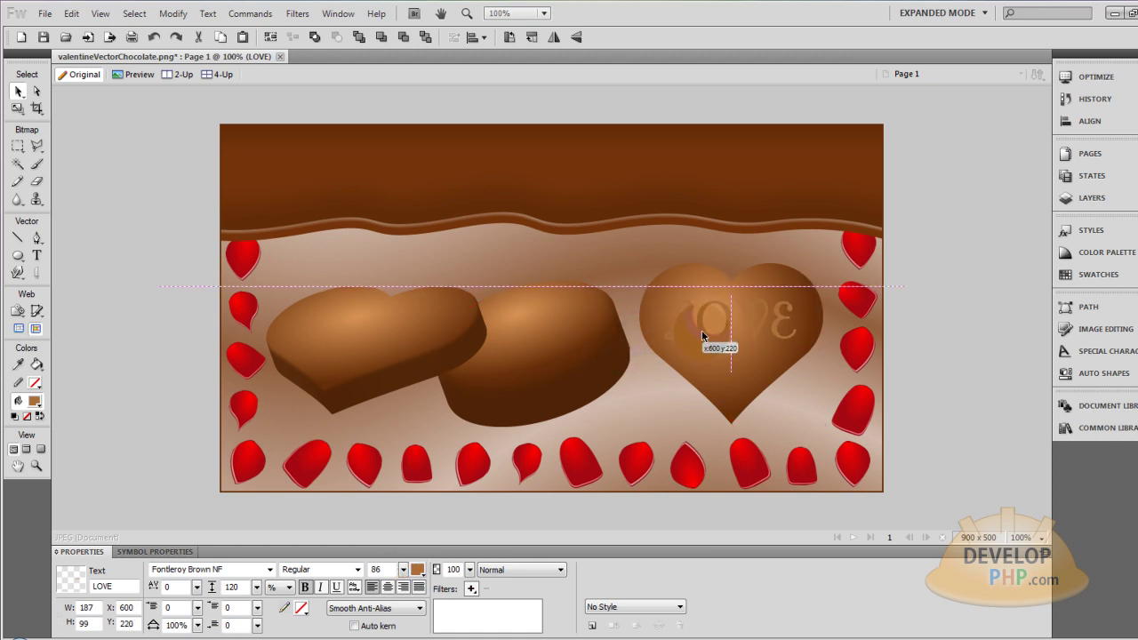
Change the LOVE text's fill to a lighter tan using the colour dialog
click(417, 569)
click(552, 419)
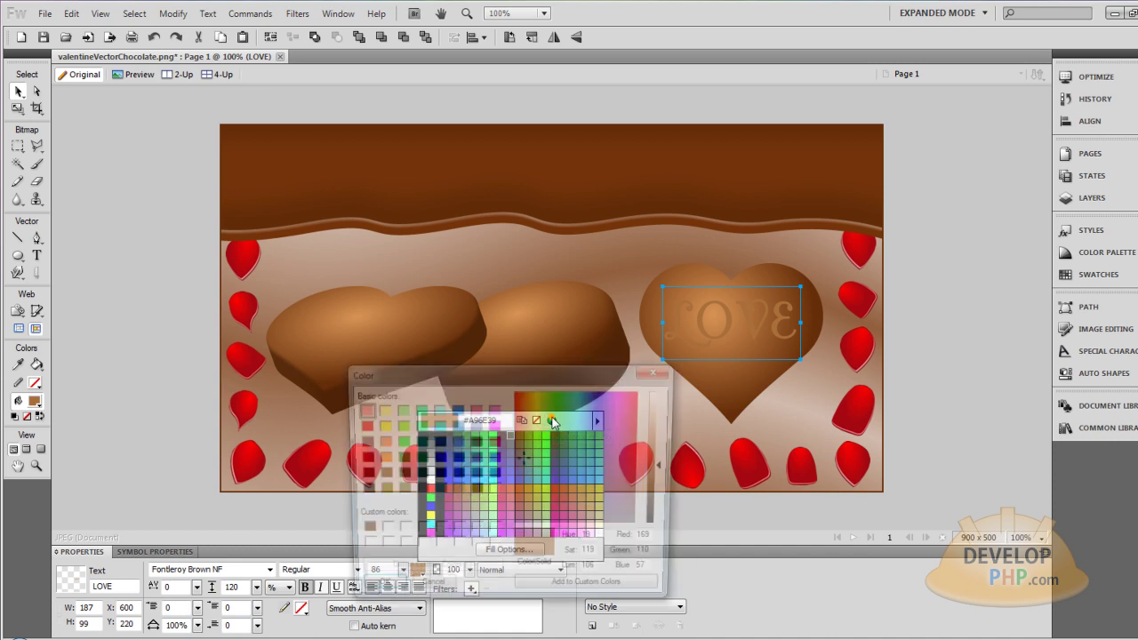
click(668, 459)
click(382, 592)
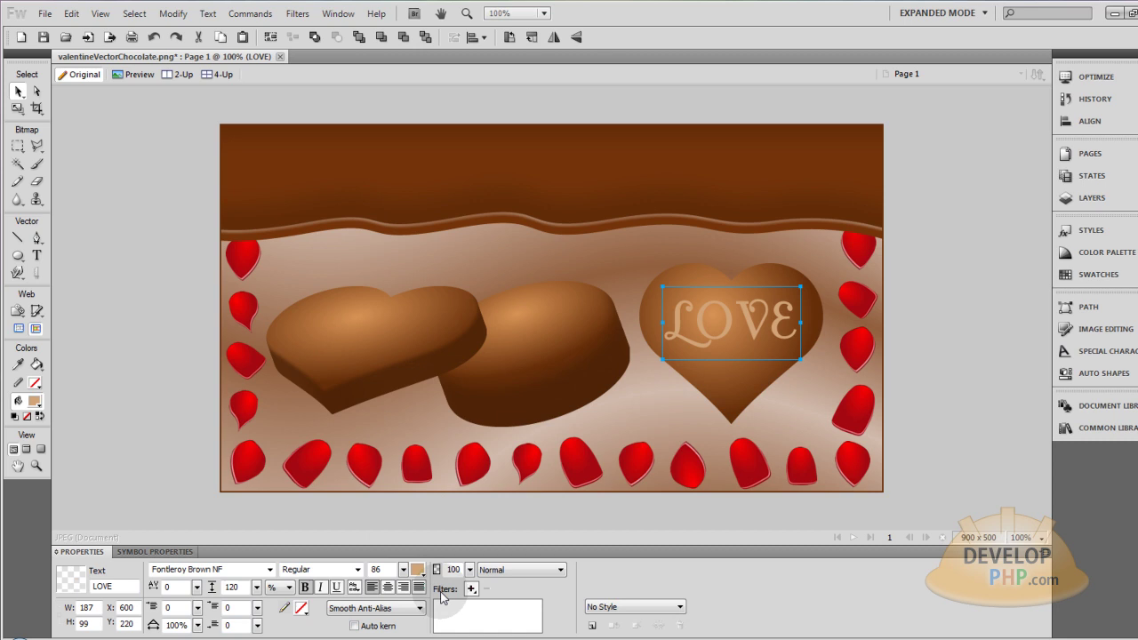
Apply an Inner Shadow to the LOVE text, coloured dark brown #502407 sampled from the round chocolate's side
click(472, 590)
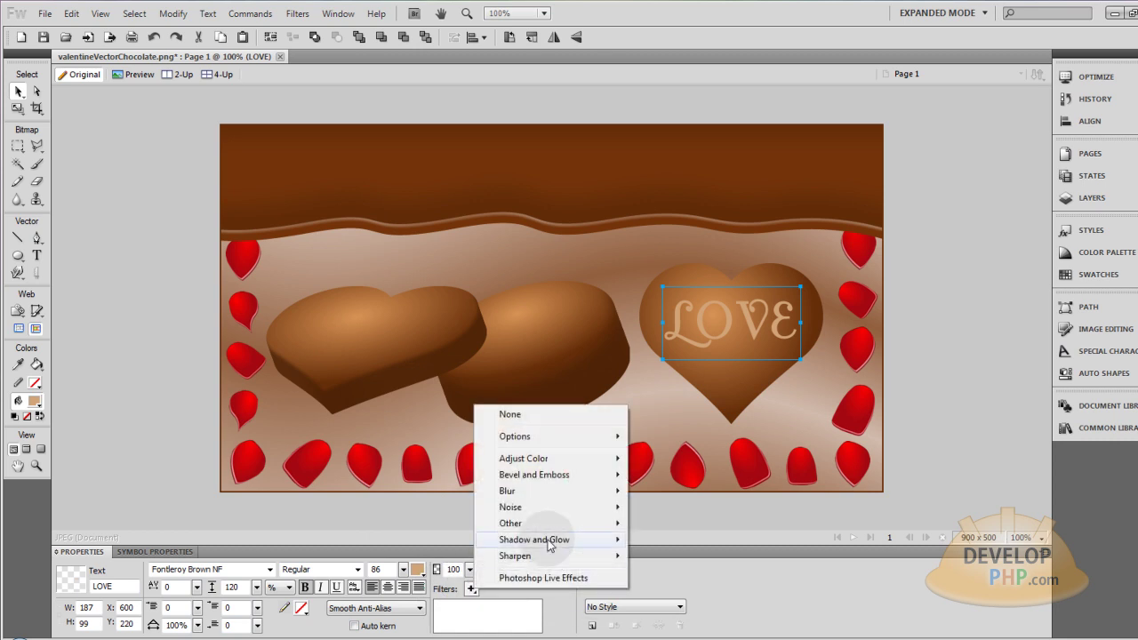
mouse_move(552, 540)
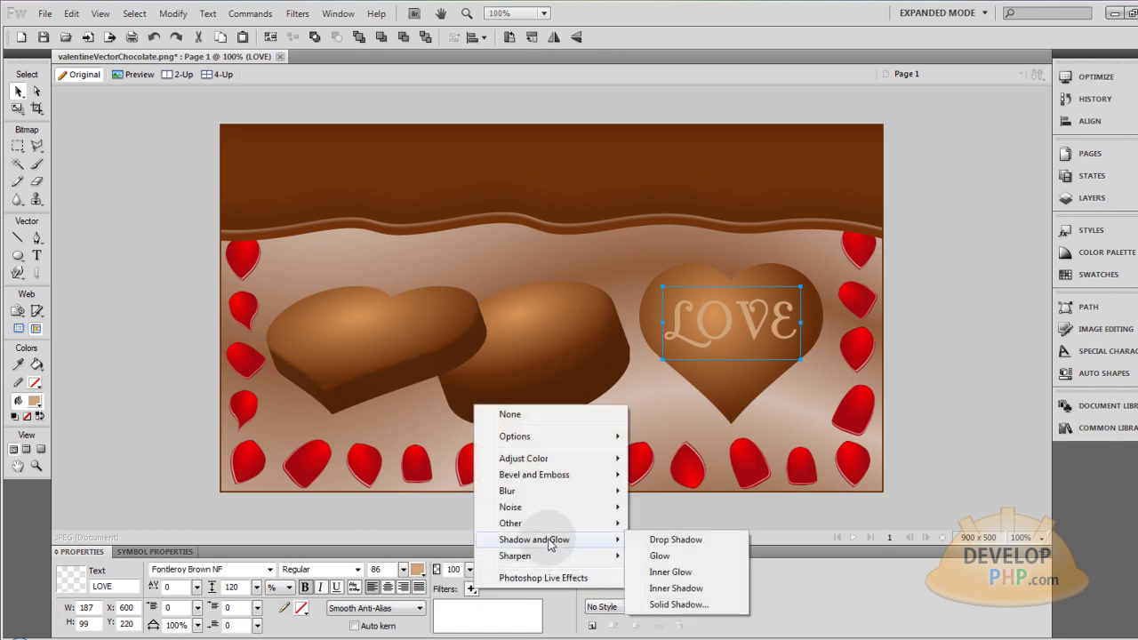
click(678, 589)
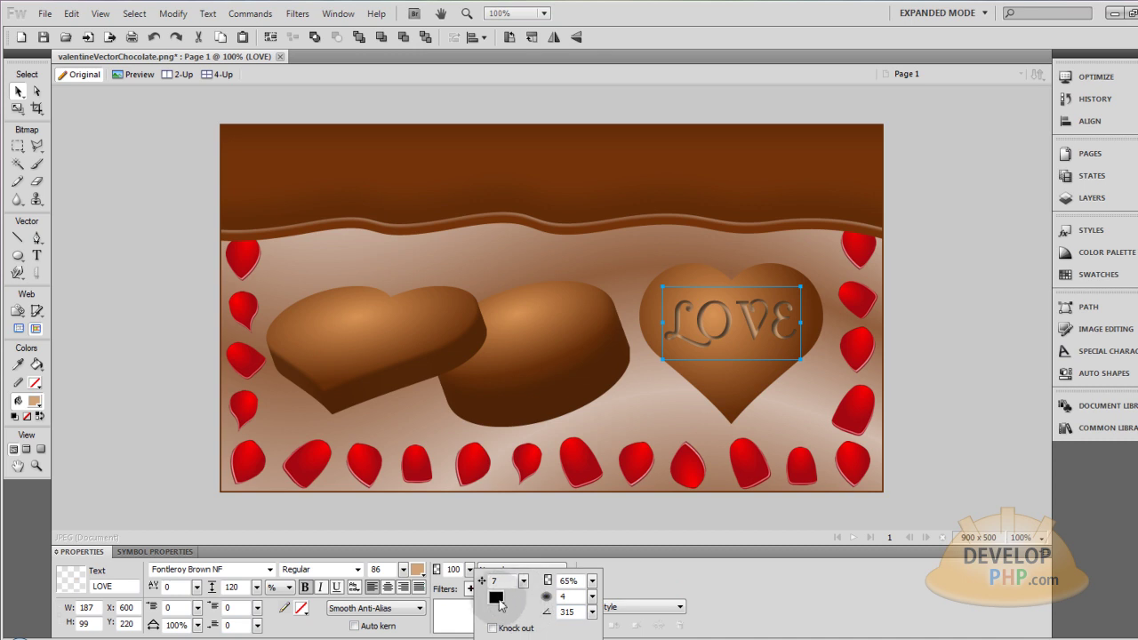
click(496, 598)
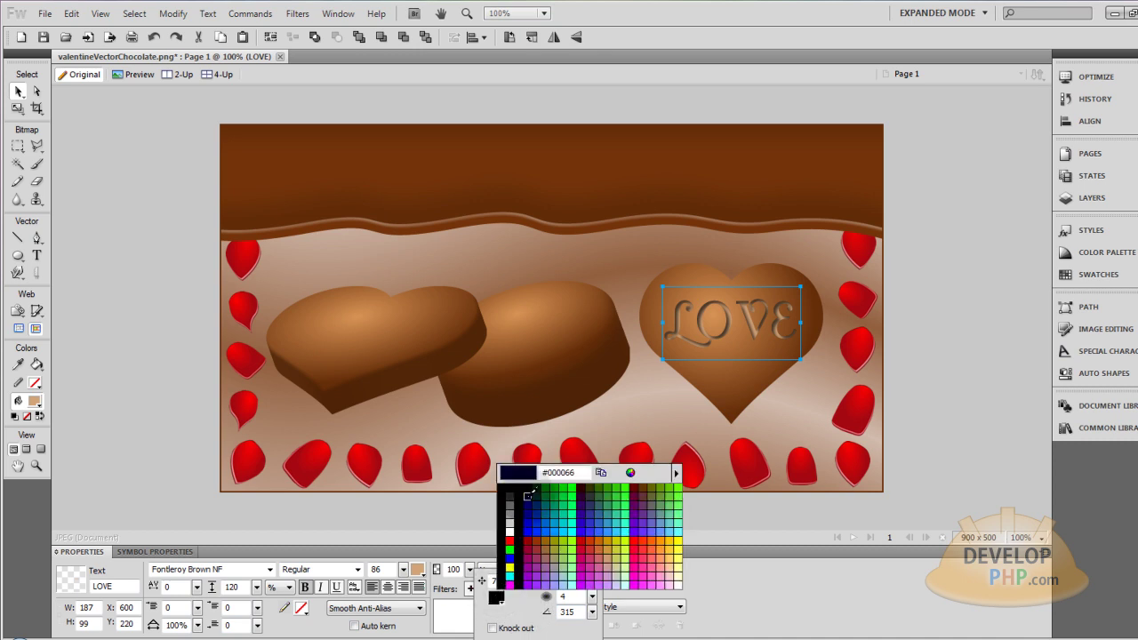
click(562, 411)
Set the LOVE text's Inner Shadow to distance 2, softness 2 and opacity 78%, and deselect the text
drag(591, 597, 592, 596)
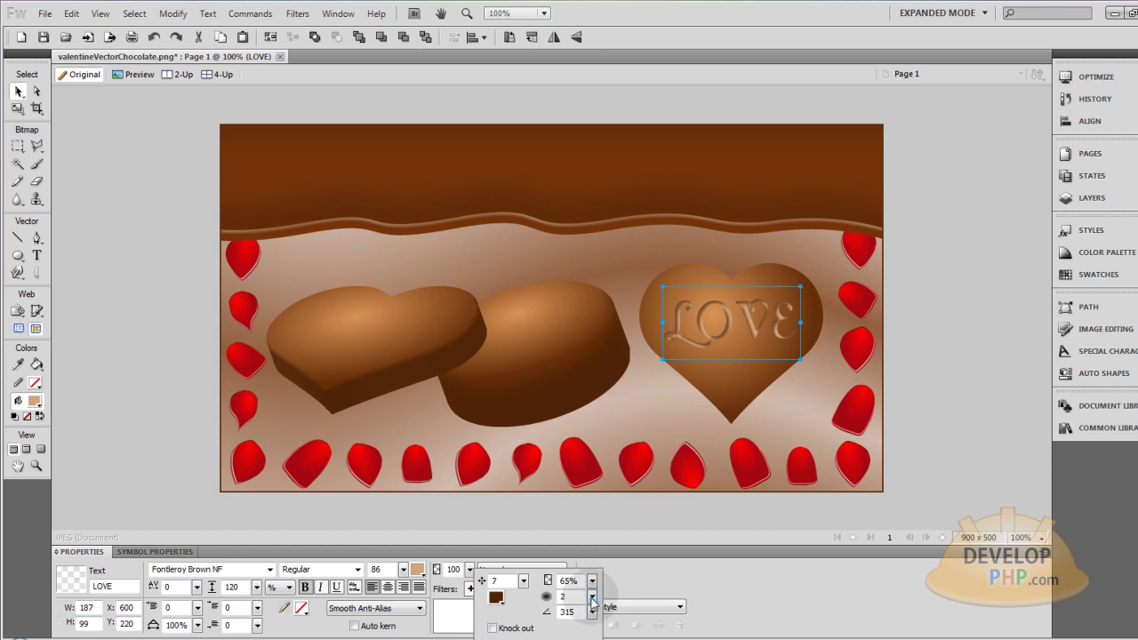
drag(527, 581, 600, 543)
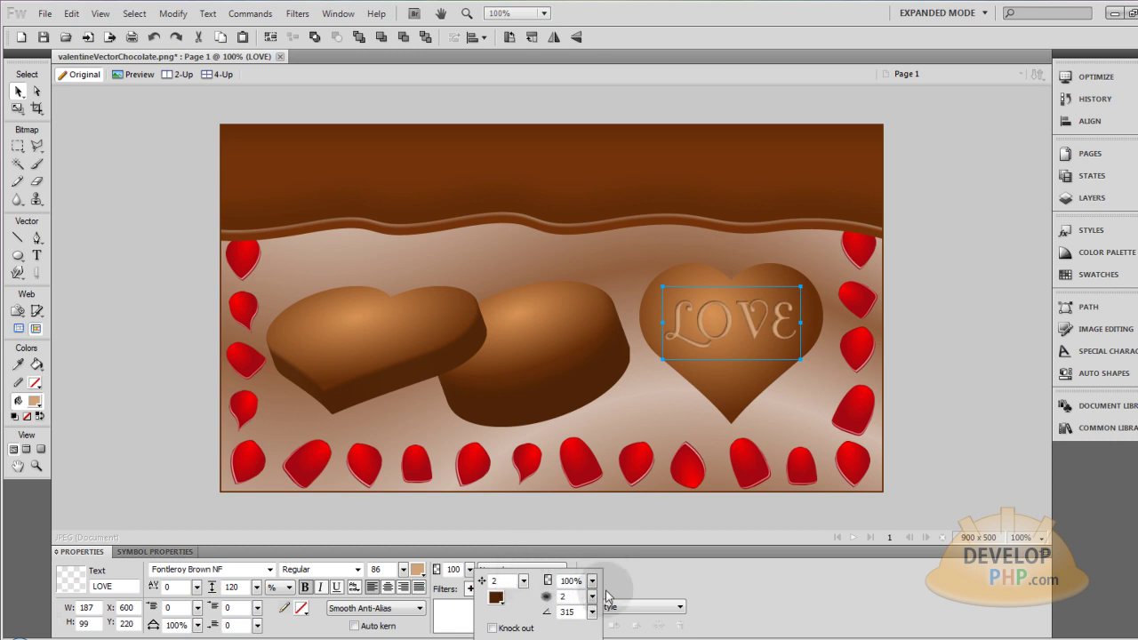
drag(592, 596, 595, 602)
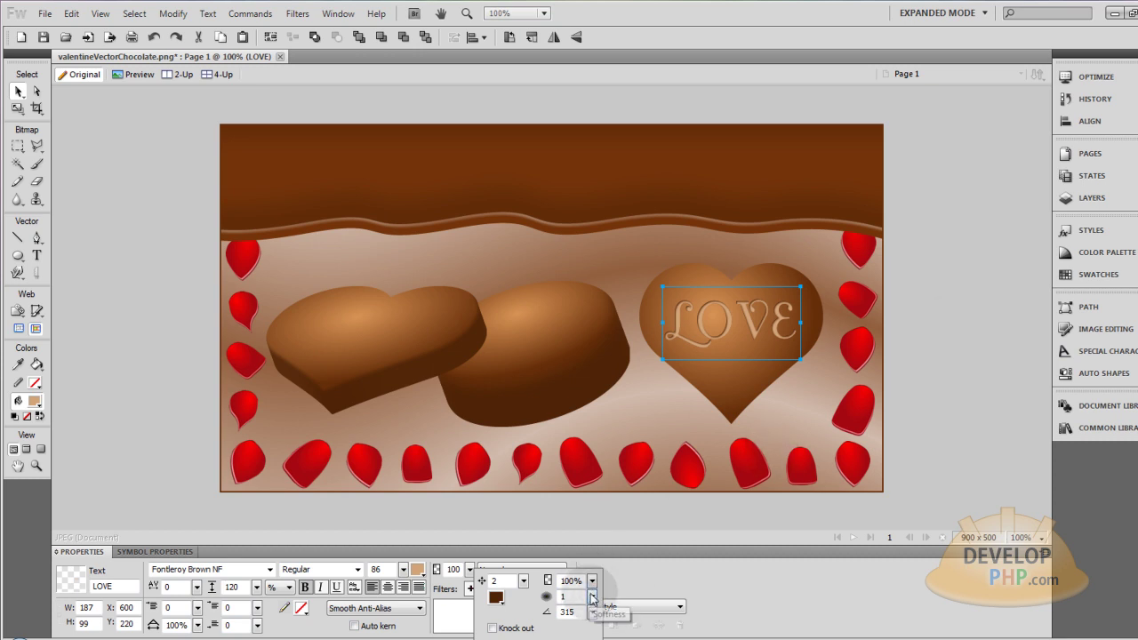
drag(593, 599, 593, 591)
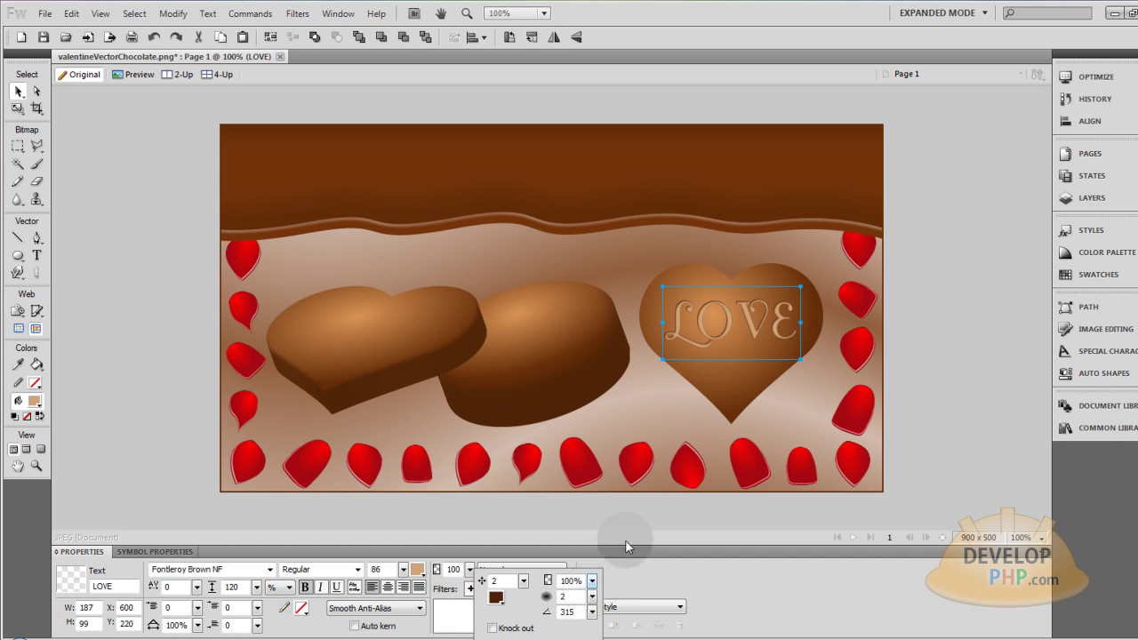
click(921, 346)
drag(564, 581, 563, 583)
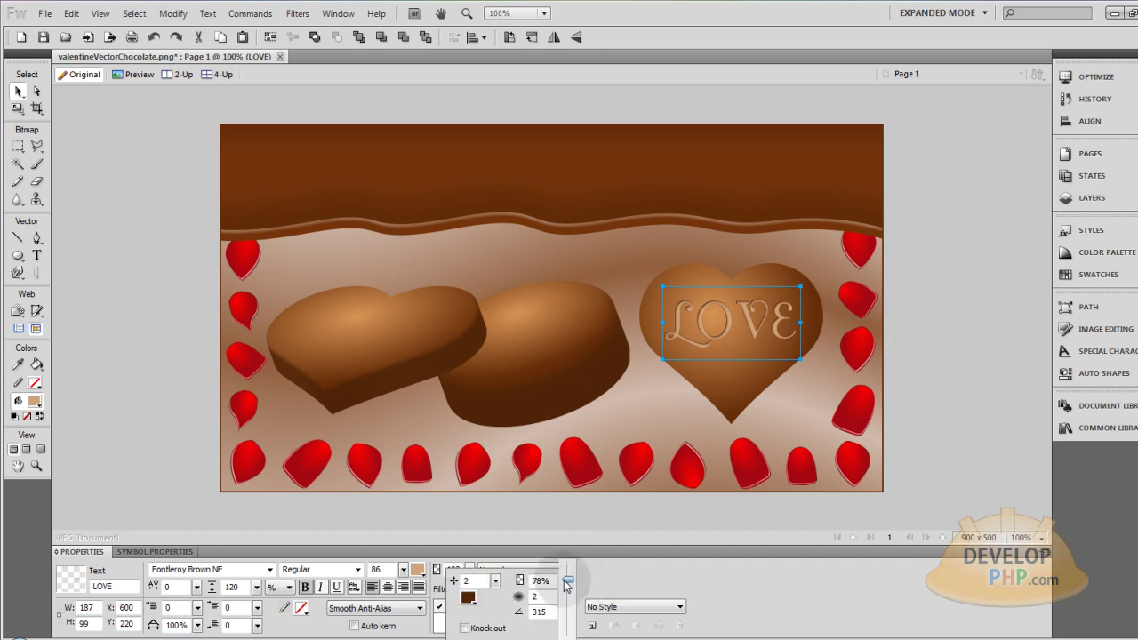
click(912, 313)
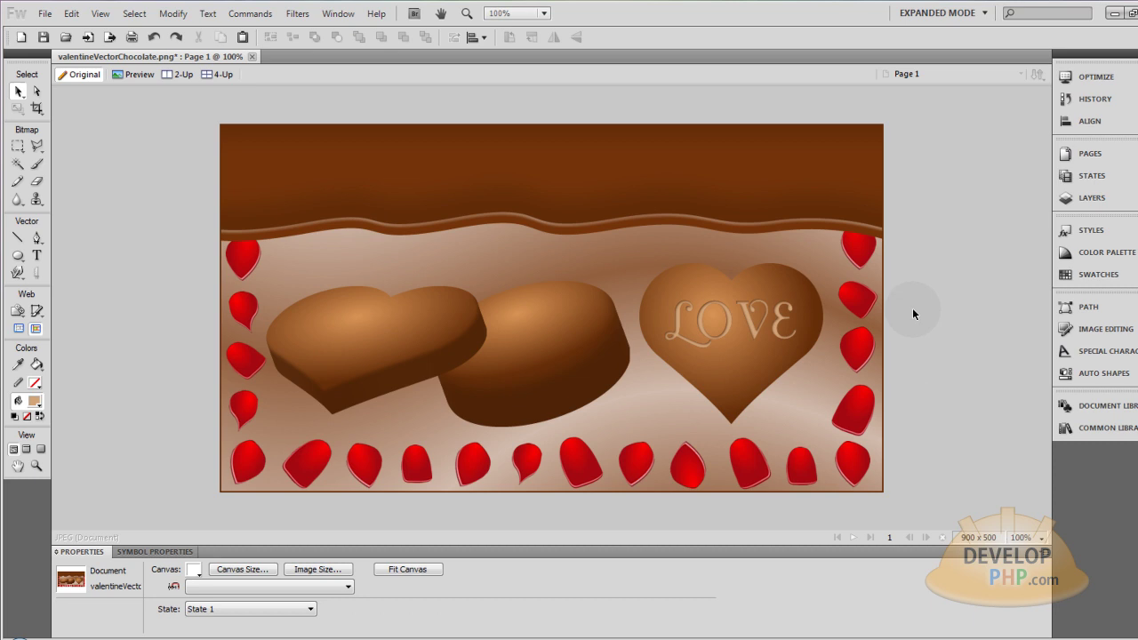
Skew and flatten the LOVE text and flat heart together so they lean to the right like the 3D heart
click(758, 330)
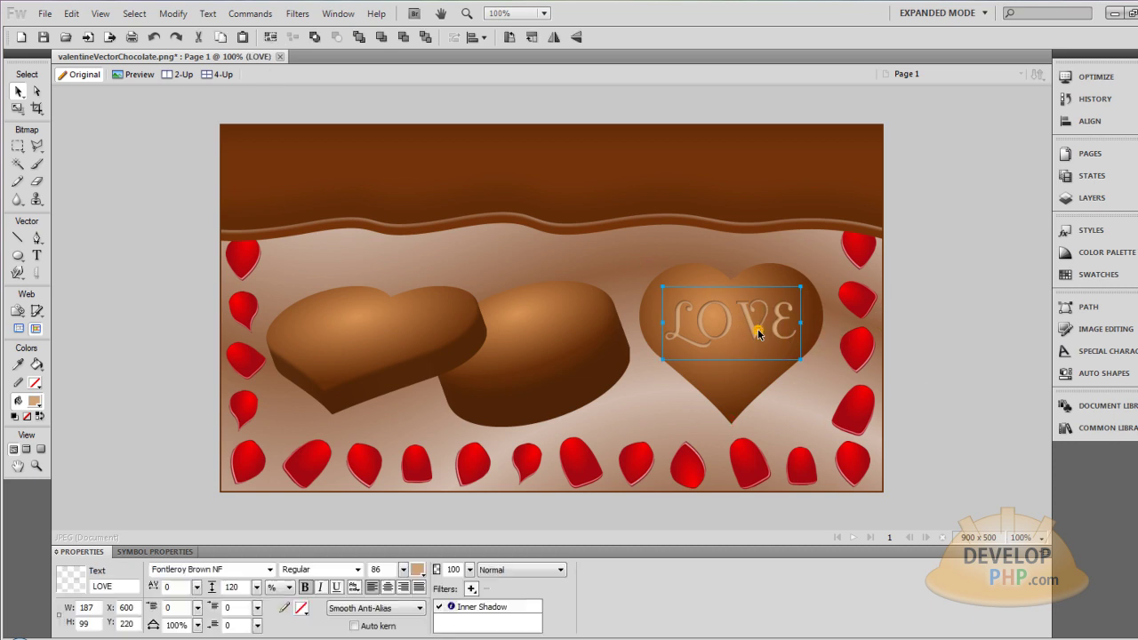
shift+click(771, 276)
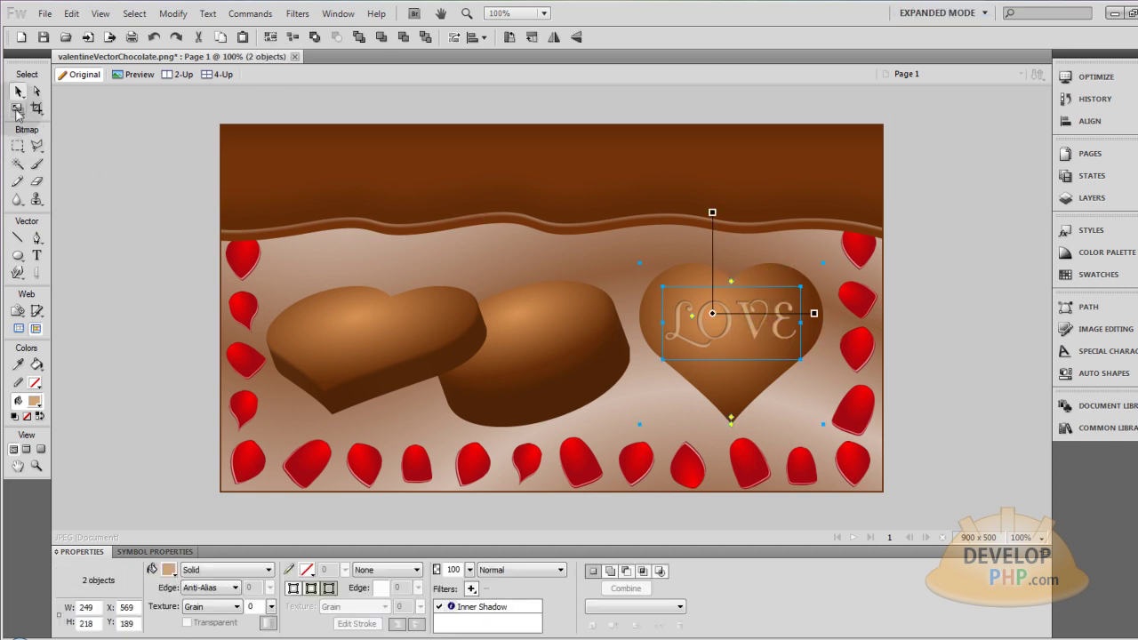
drag(18, 107, 61, 163)
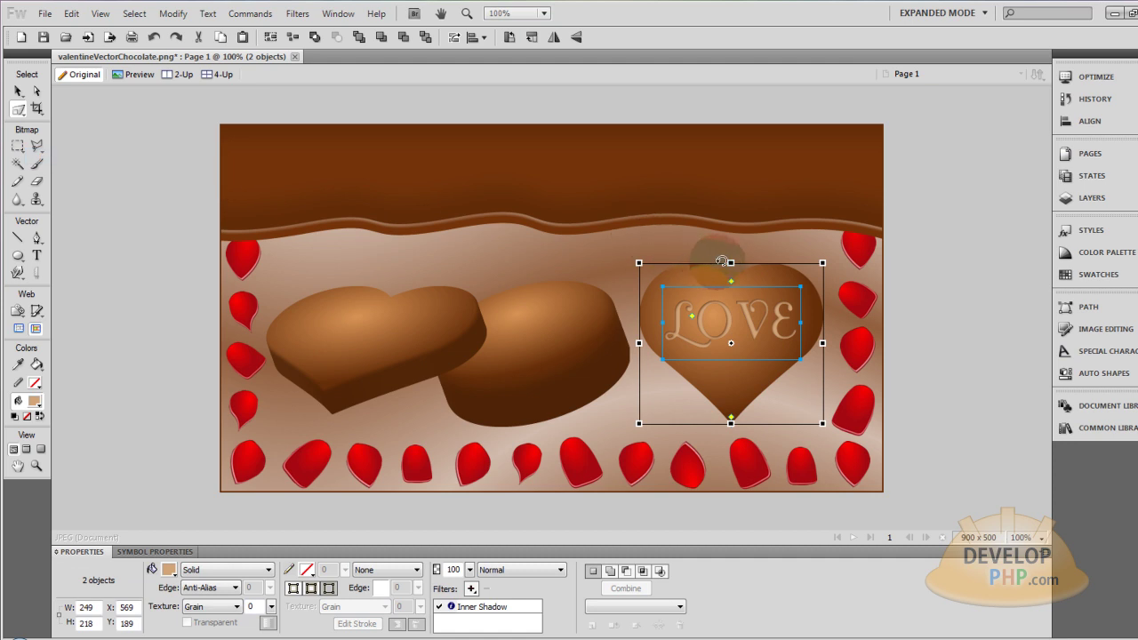
drag(730, 263, 780, 335)
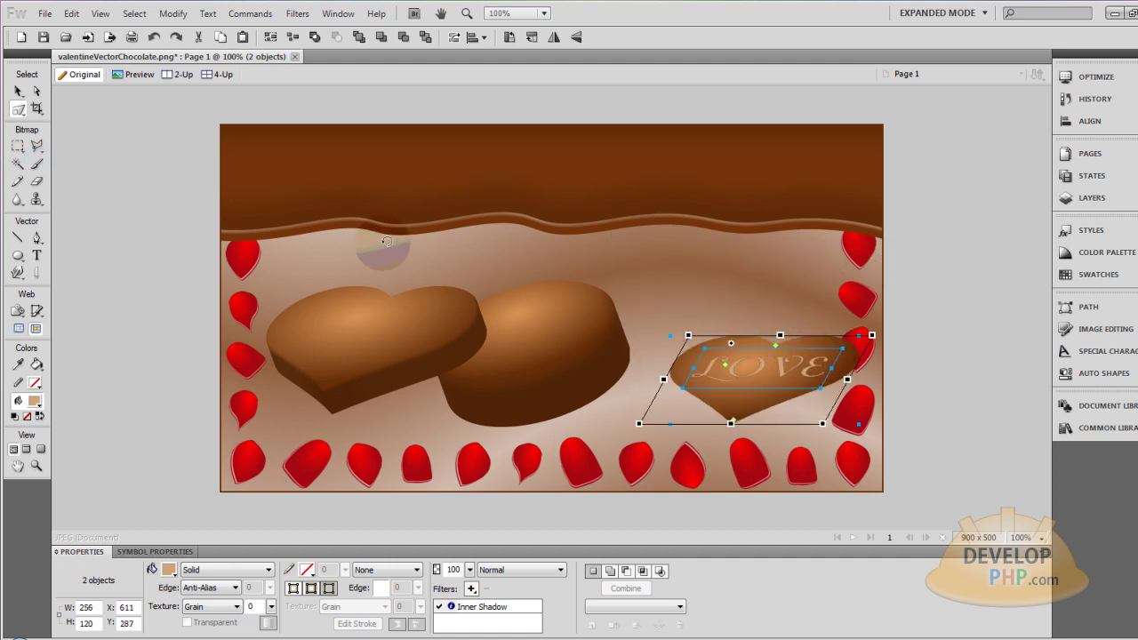
click(927, 359)
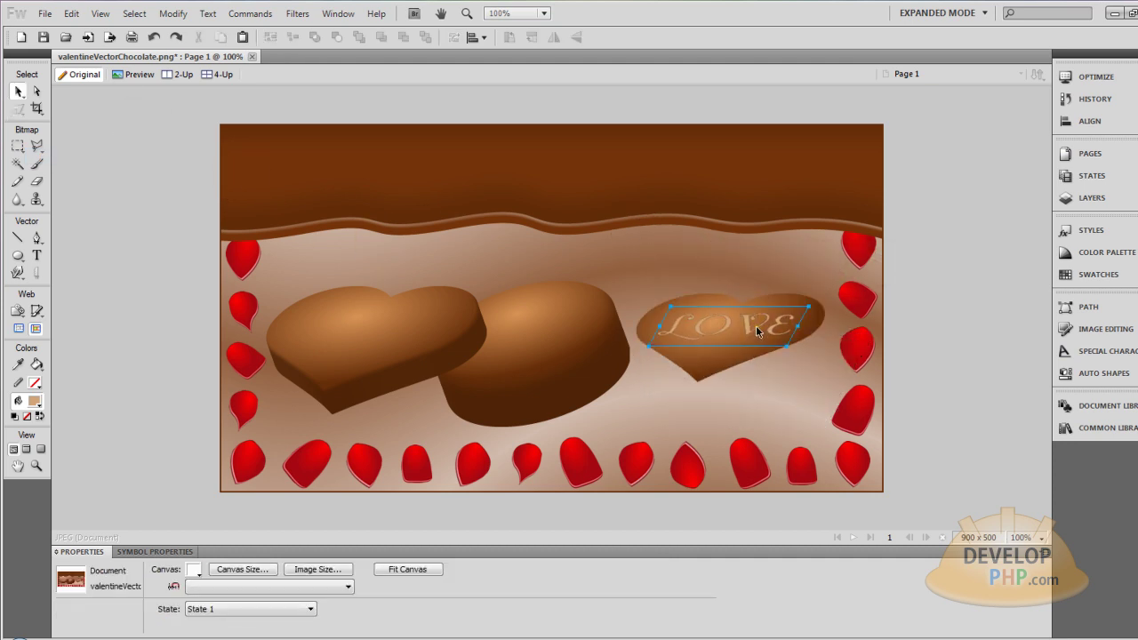
Place the LOVE text on top of the leftmost 3D heart, in Oliver's Barney at size 74
drag(755, 326, 397, 325)
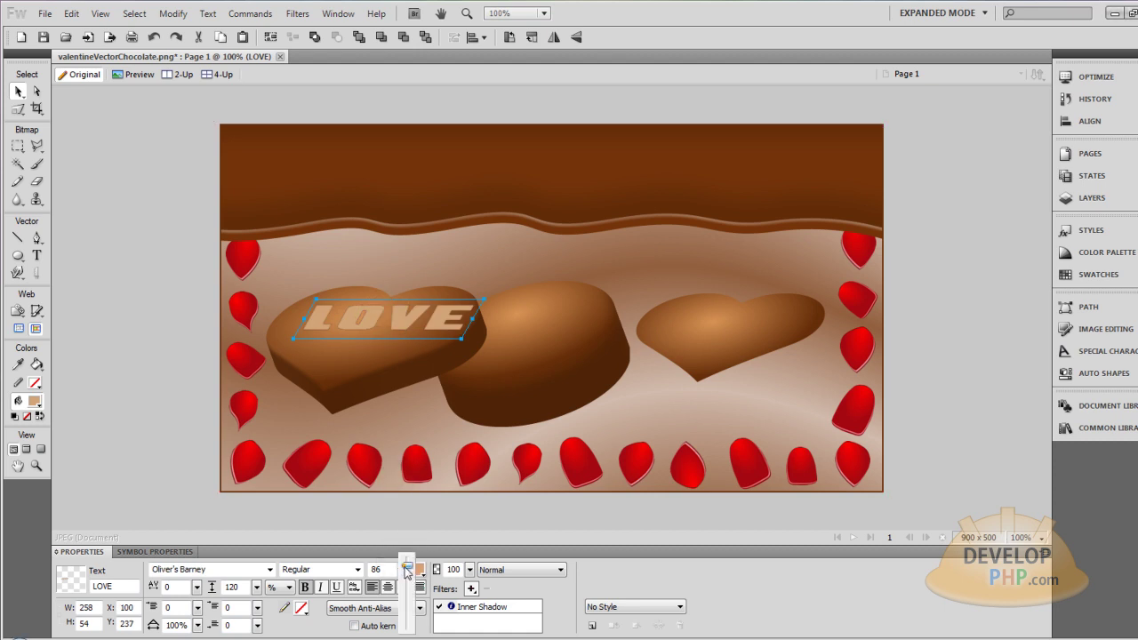
drag(407, 567, 405, 577)
drag(421, 331, 415, 335)
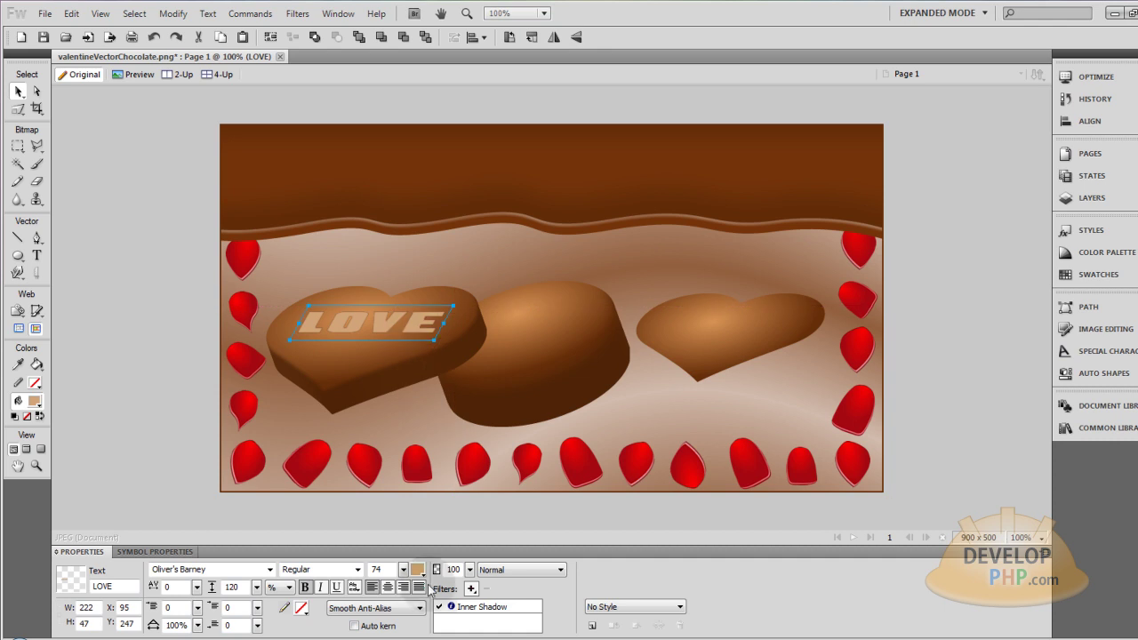
Set the softness of the LOVE text's Inner Shadow to 2, adjust its distance, and deselect the text
click(451, 607)
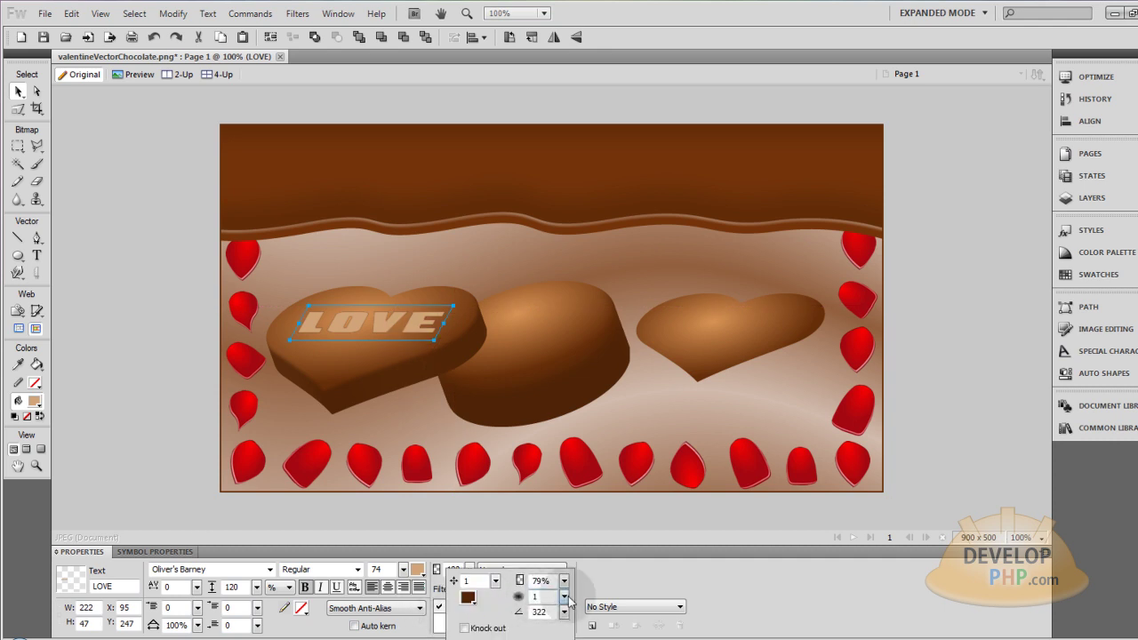
drag(565, 601, 565, 597)
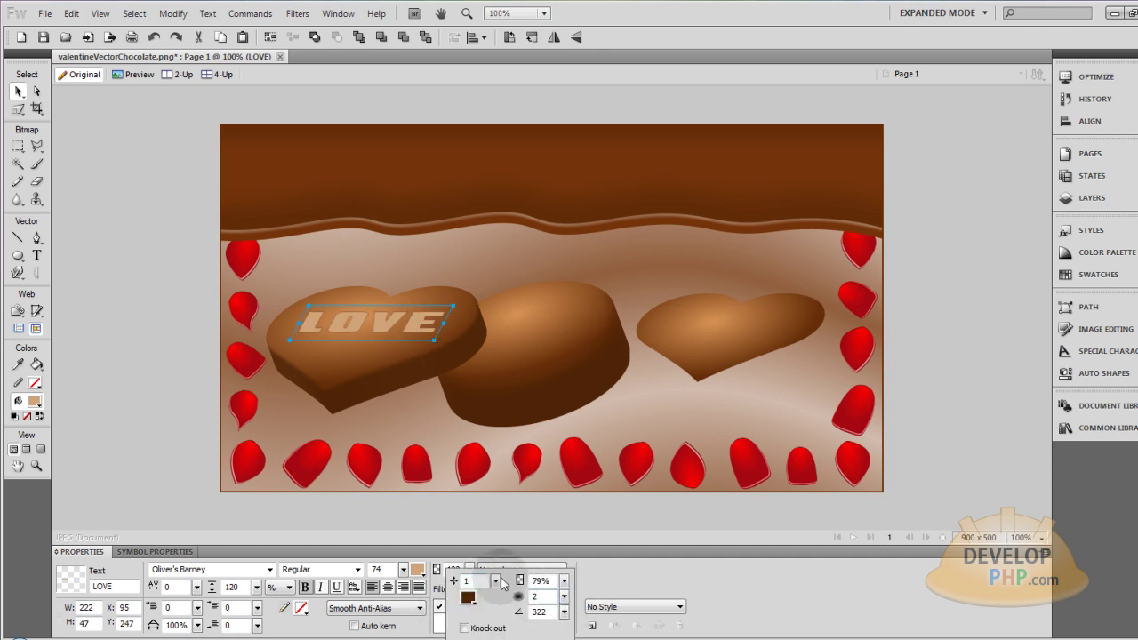
drag(498, 582, 497, 582)
click(943, 363)
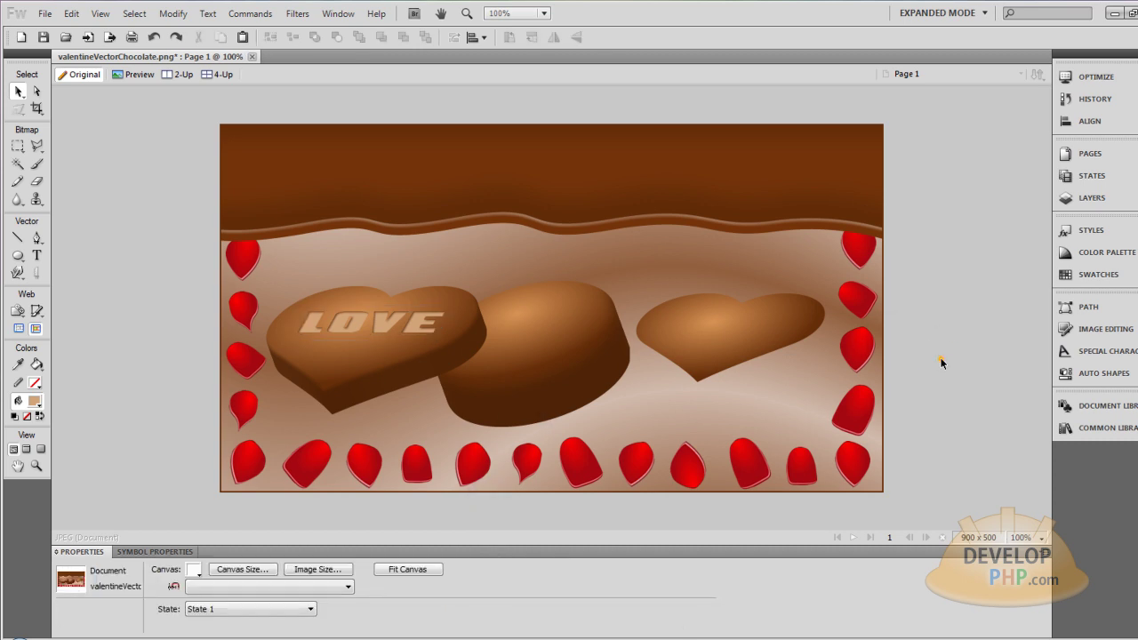
Delete the flat heart, put a duplicate of the 3D LOVE heart in its place, and remove the duplicate's text
click(765, 338)
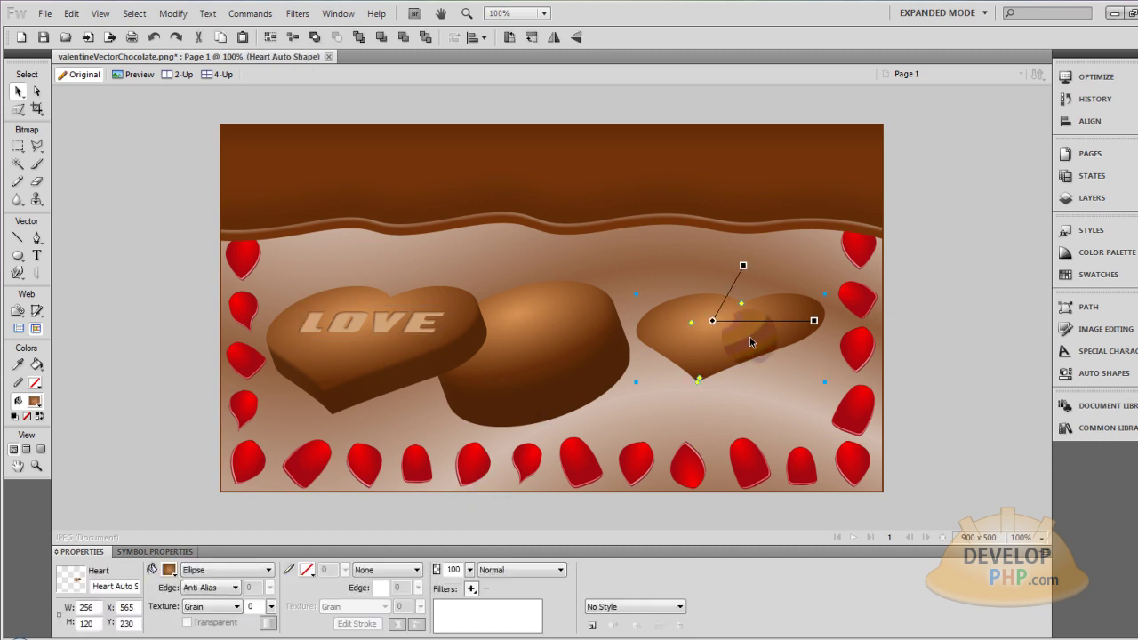
key(Delete)
click(358, 314)
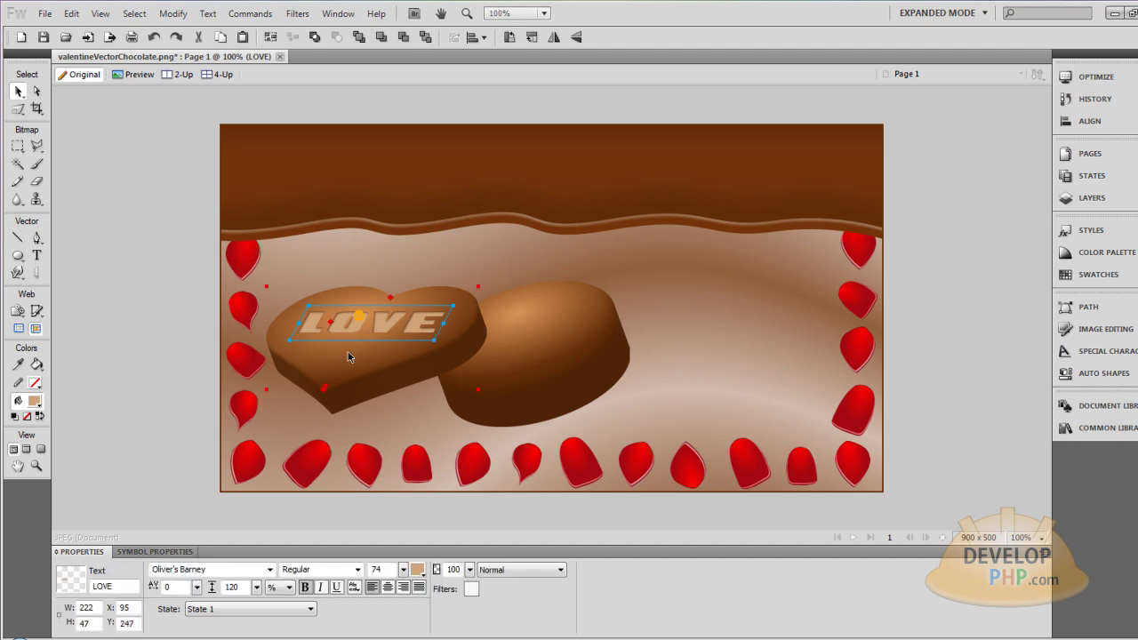
shift+click(352, 360)
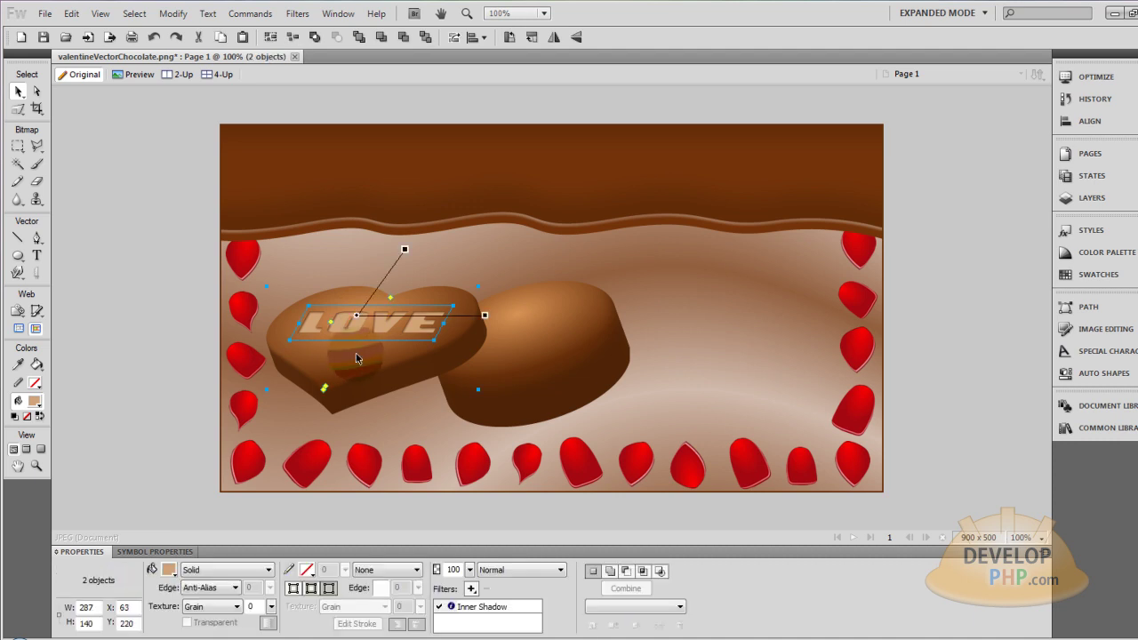
drag(361, 358, 700, 360)
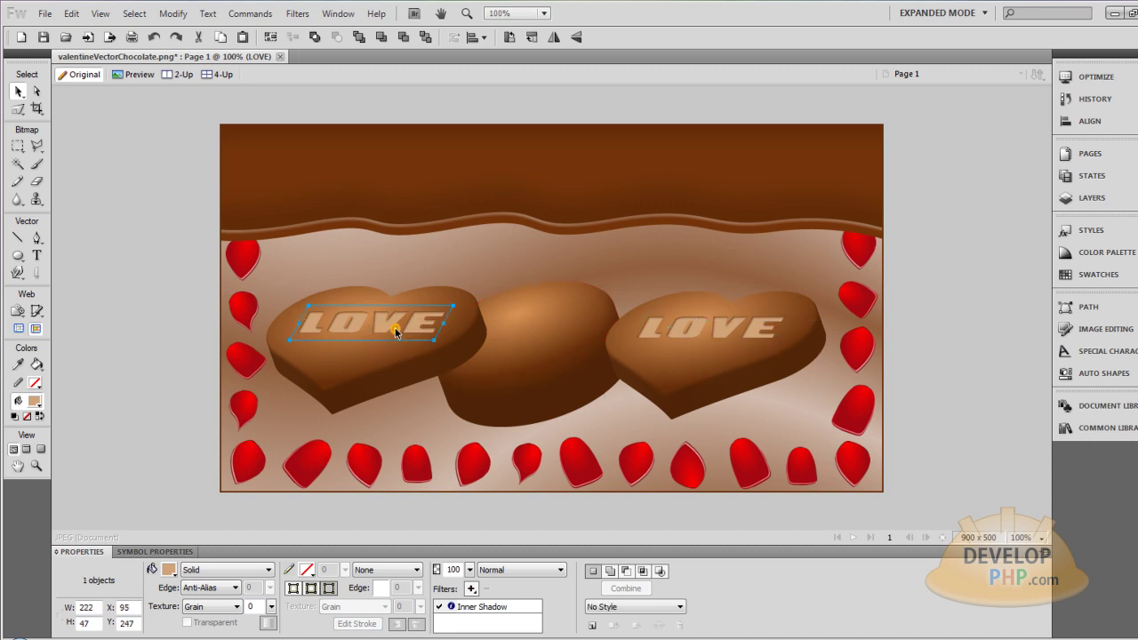
click(739, 338)
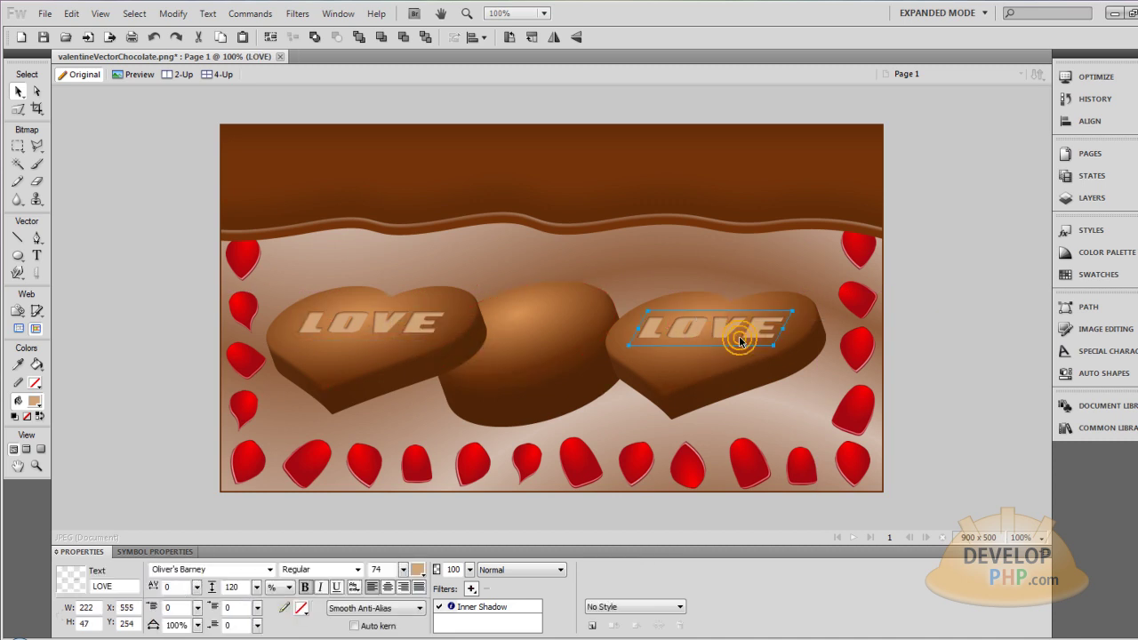
key(Delete)
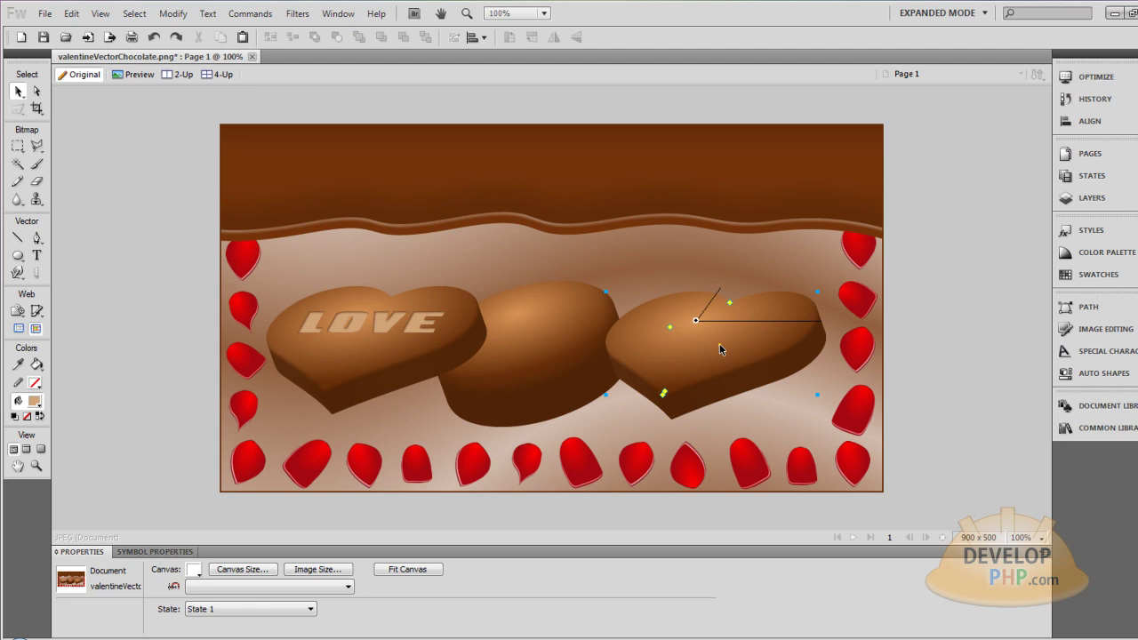
Rearrange the chocolates: shift the round one up and to the right, with the plain heart slightly lower, overlapping its lower right edge
drag(719, 343, 715, 343)
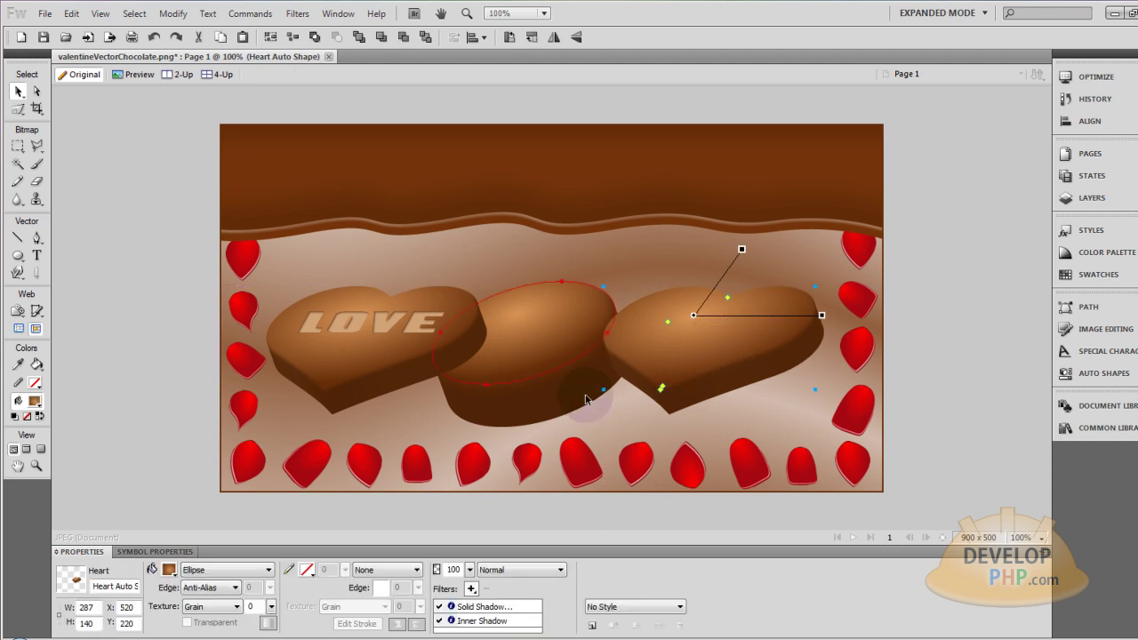
click(511, 411)
drag(511, 412, 565, 370)
click(662, 386)
Fill the LOVE text with the brown sampled from the chocolate band across the top of the graphic
click(430, 331)
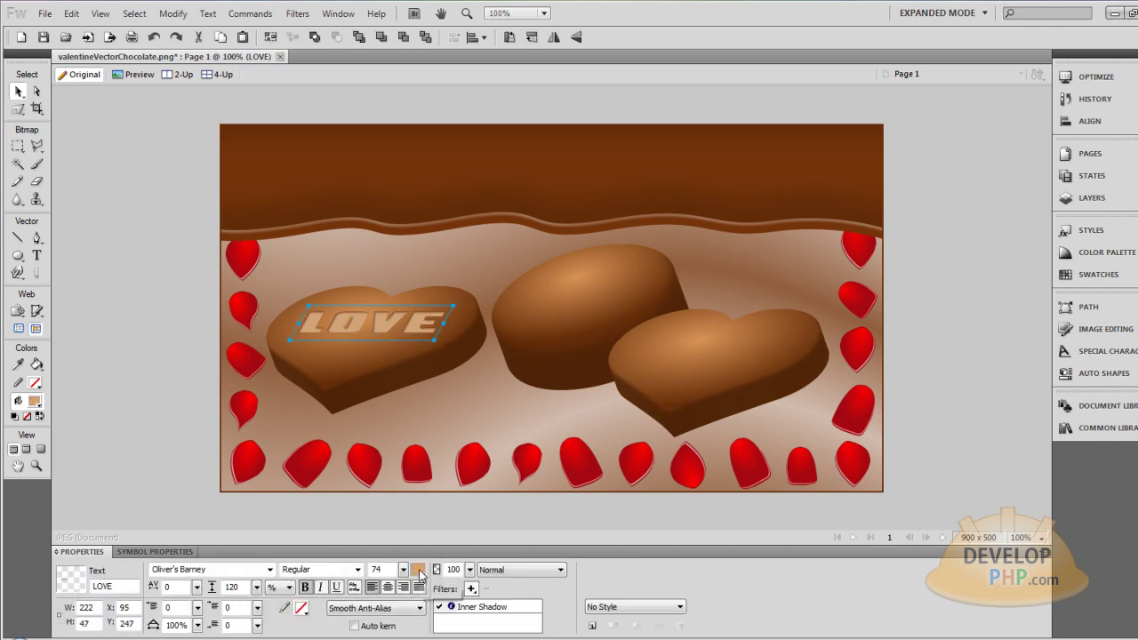
click(418, 569)
click(552, 422)
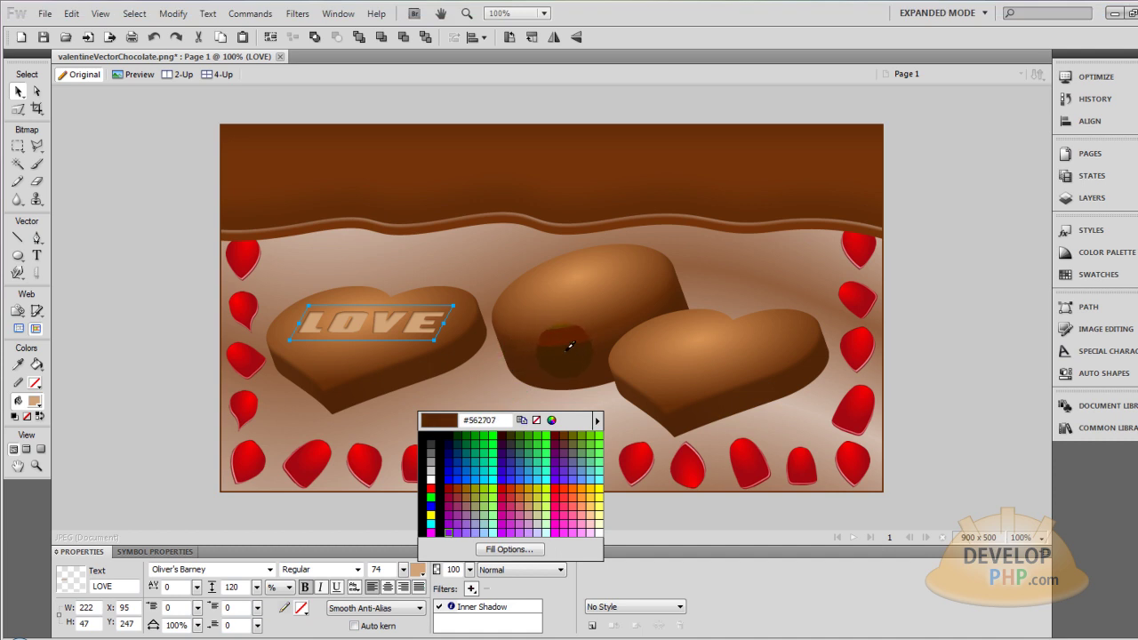
click(559, 185)
click(464, 408)
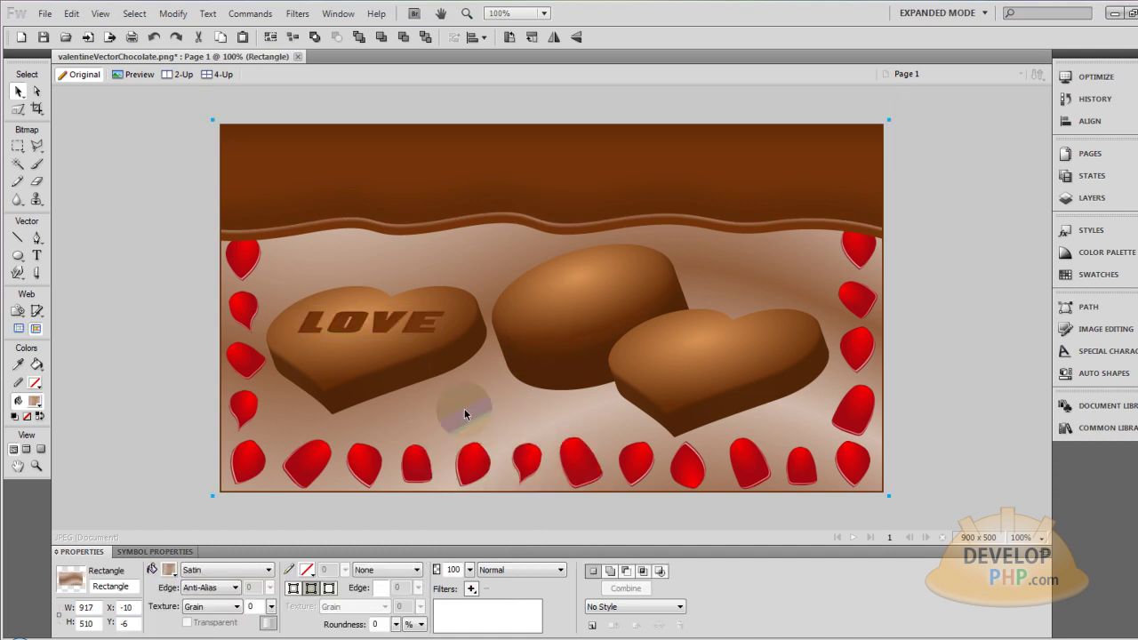
Try an orange-brown fill on the LOVE text, and settle on a brown sampled from the shaded part of the round chocolate
click(415, 324)
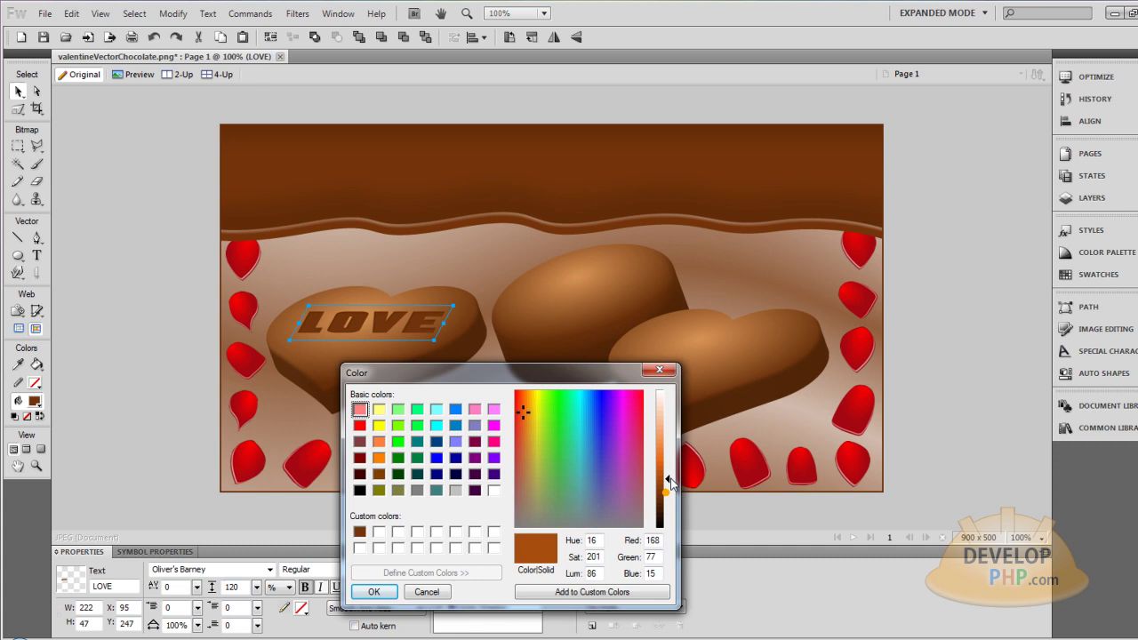
click(374, 591)
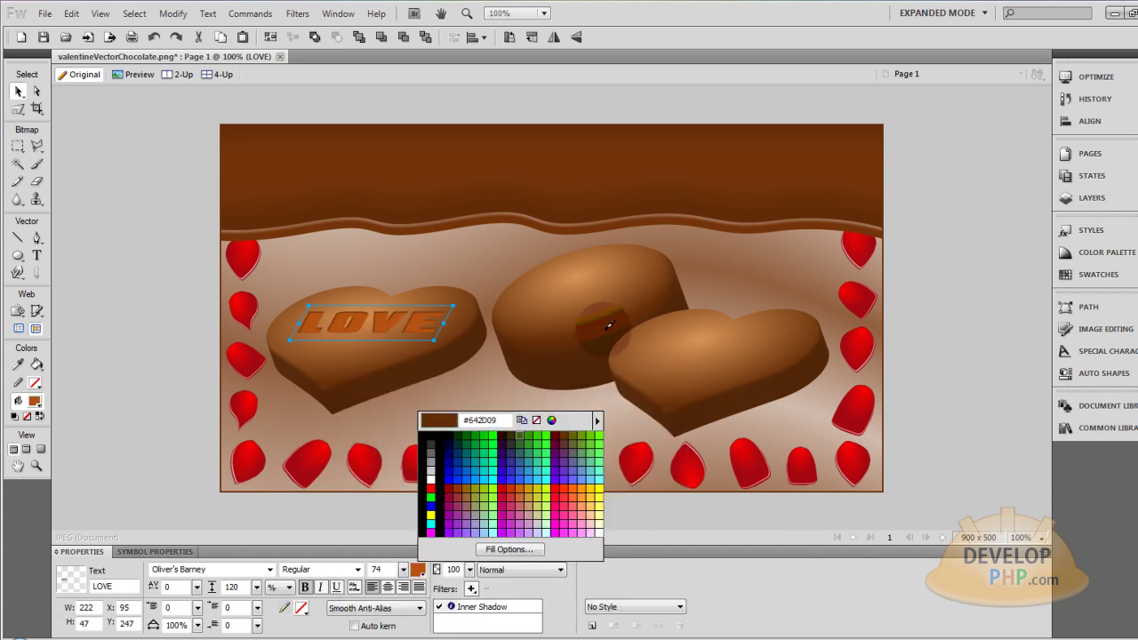
click(608, 311)
click(558, 425)
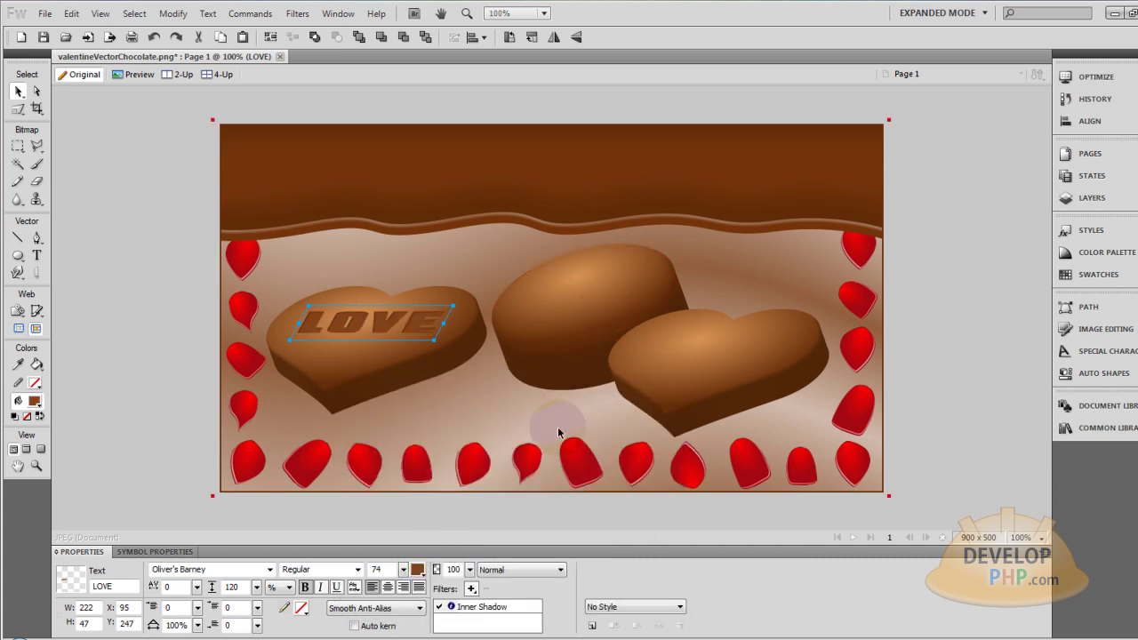
click(488, 407)
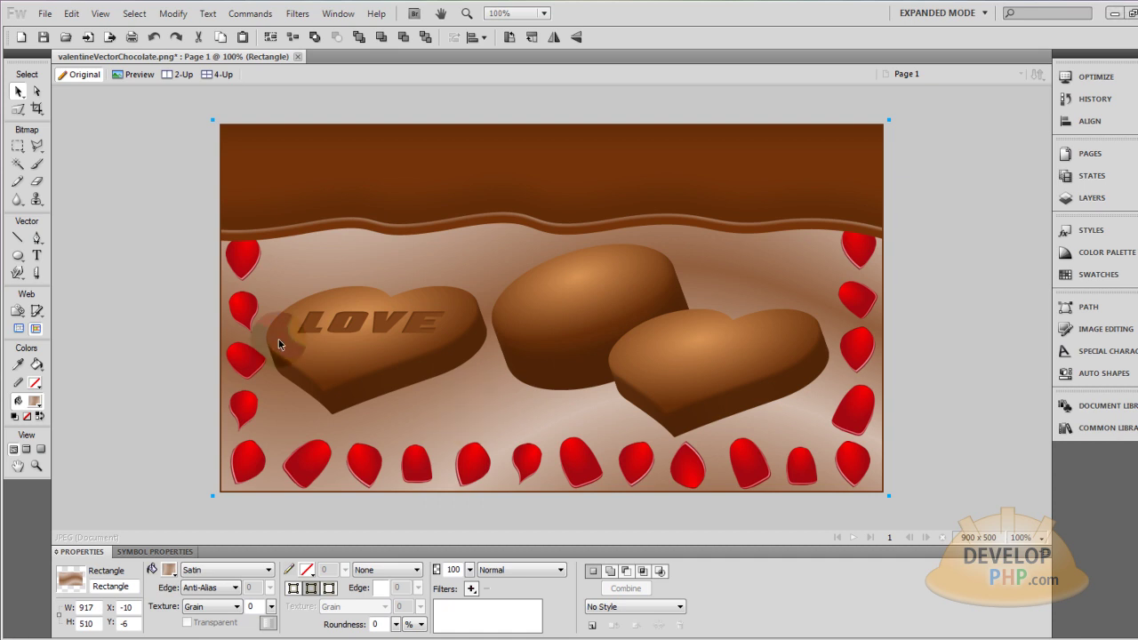
Draw a circle about 84 px in diameter on the plain heart with the Ellipse tool and give it a Radial gradient fill
click(17, 255)
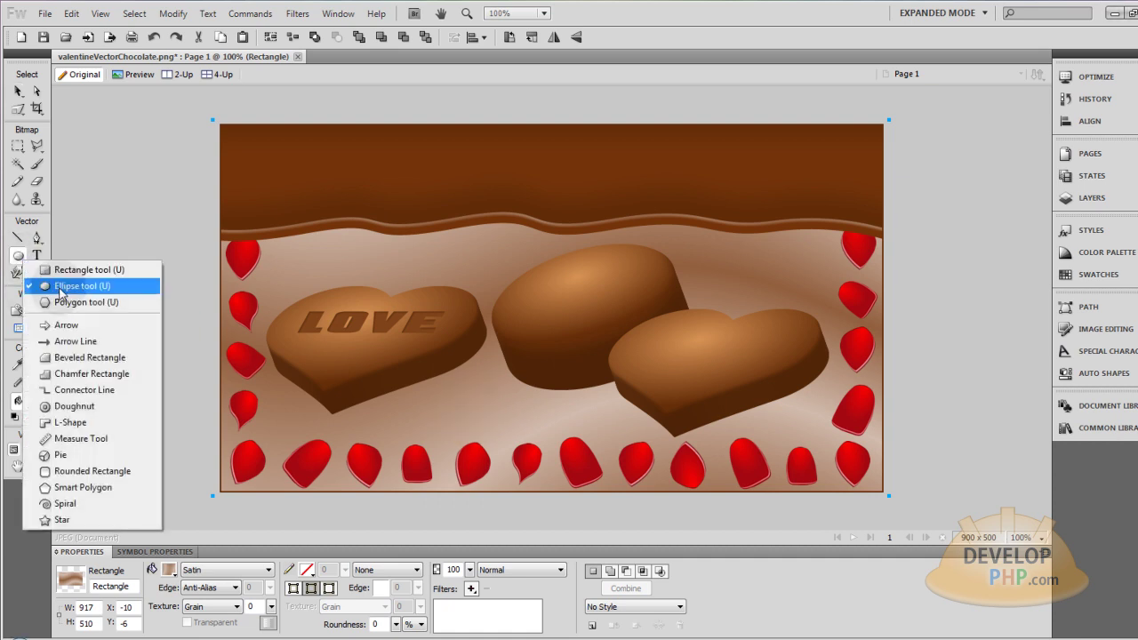
click(60, 289)
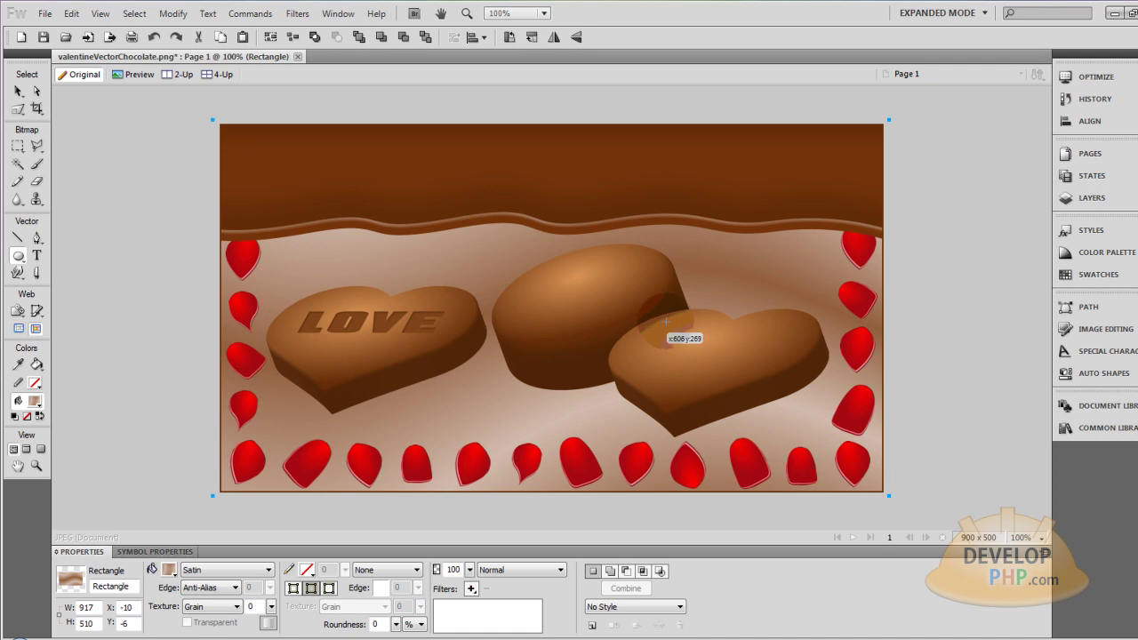
drag(665, 322, 727, 384)
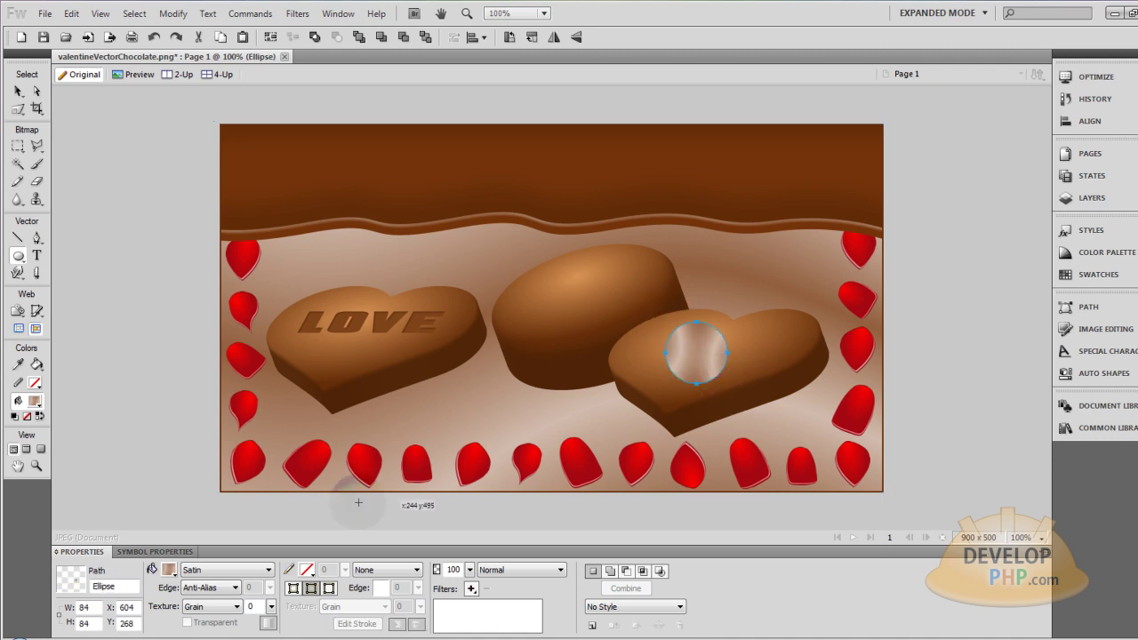
click(204, 570)
mouse_move(240, 521)
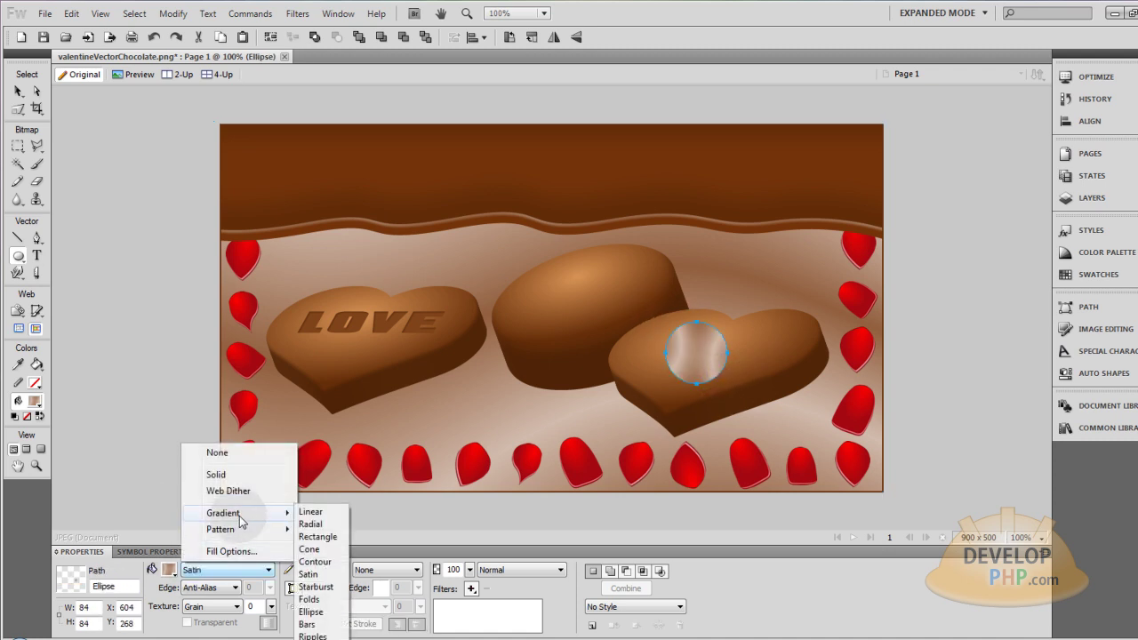
click(311, 525)
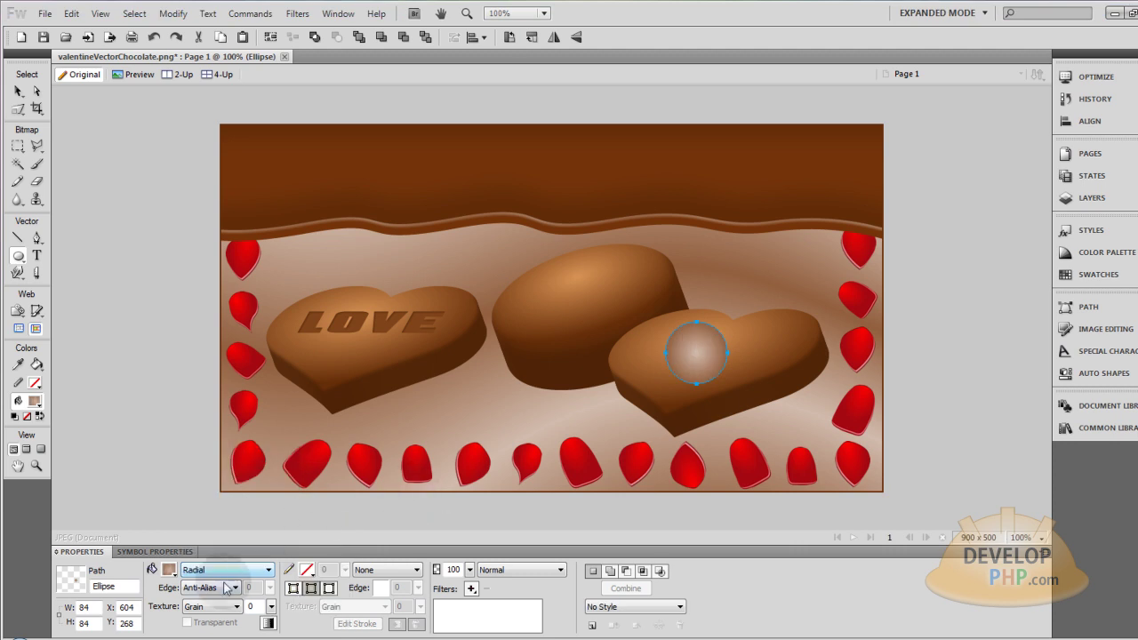
Change the centre colour of the circle's radial gradient to light pink, RGB 255, 196, 200
click(169, 570)
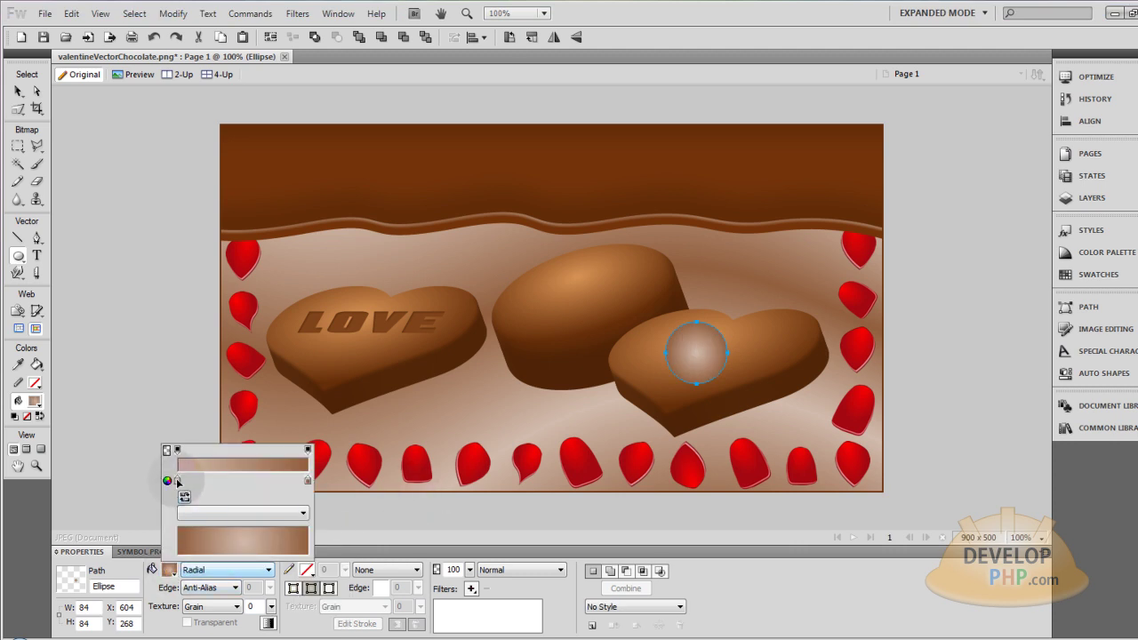
click(176, 478)
click(345, 354)
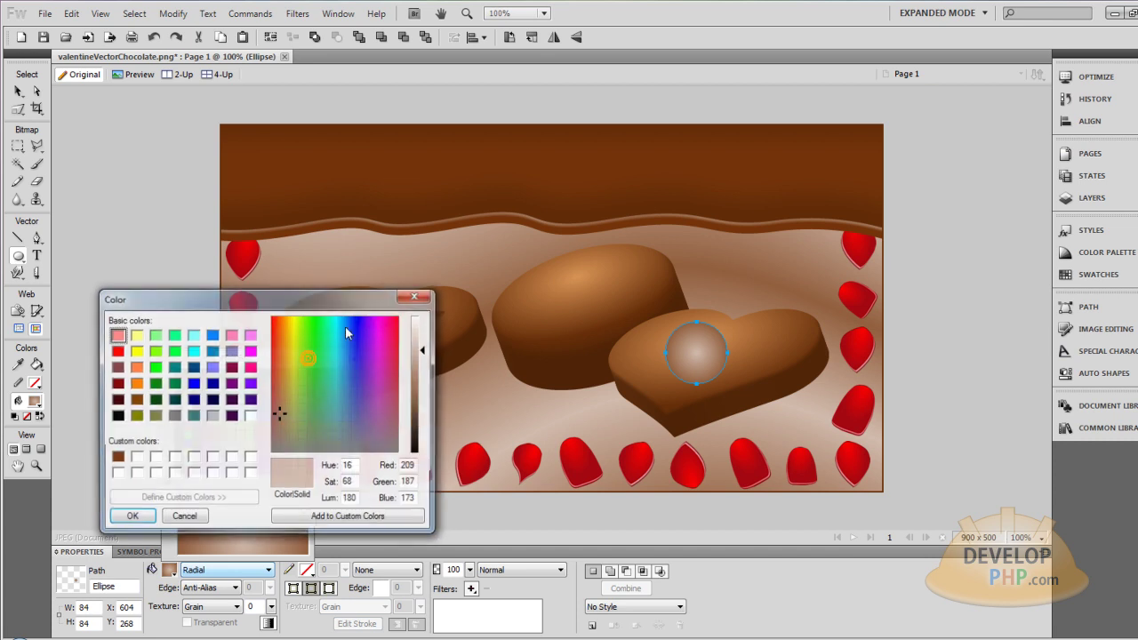
click(397, 318)
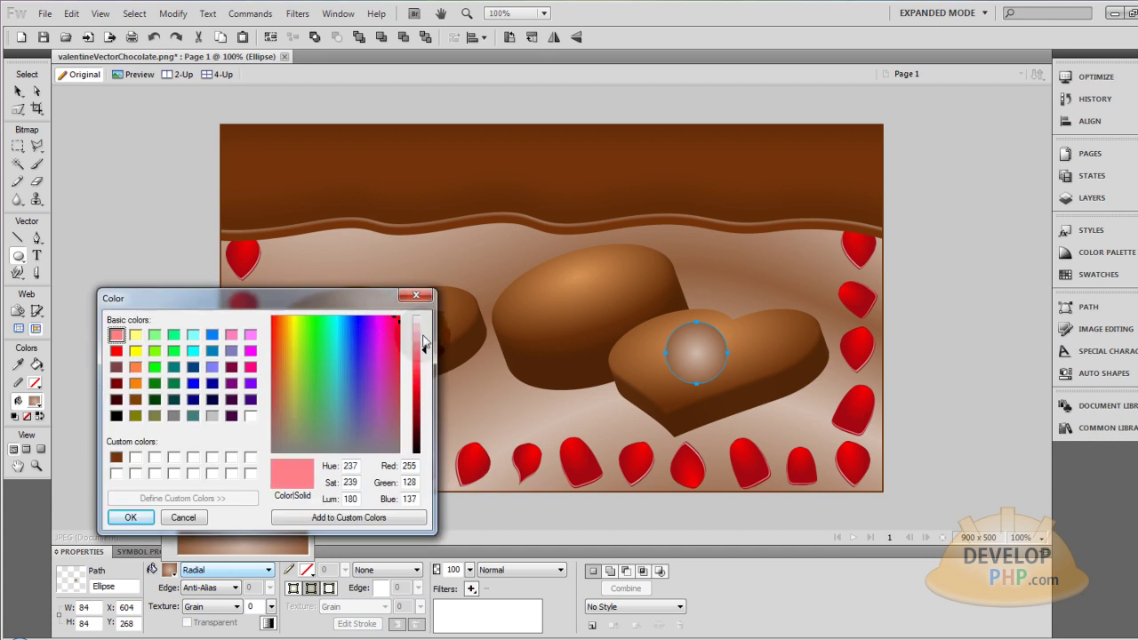
click(427, 343)
drag(426, 344, 427, 333)
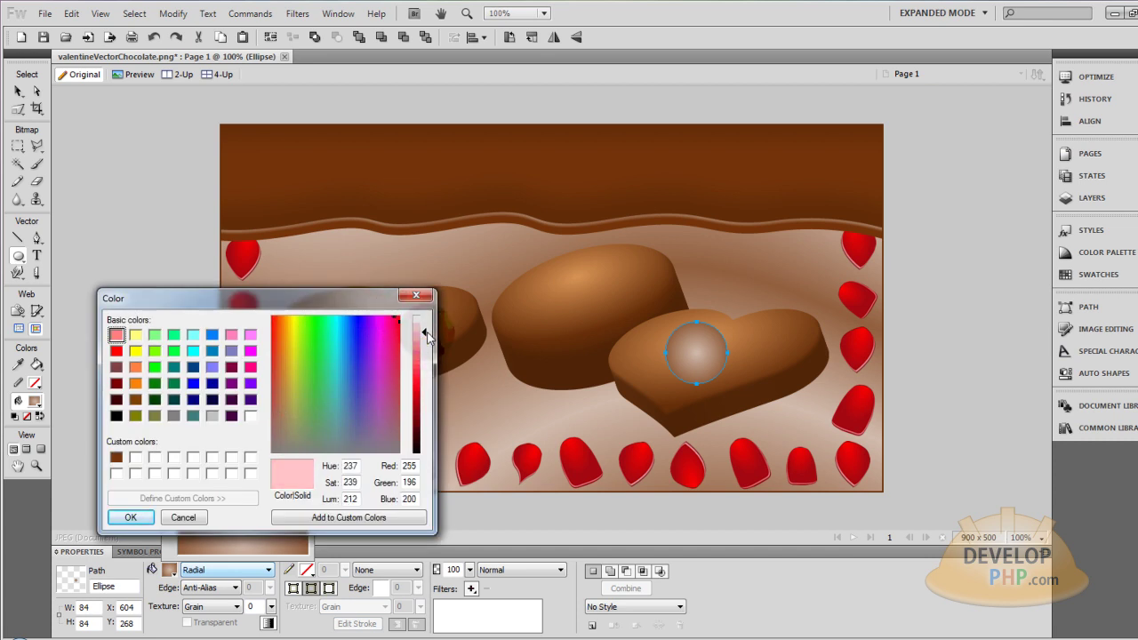
click(131, 517)
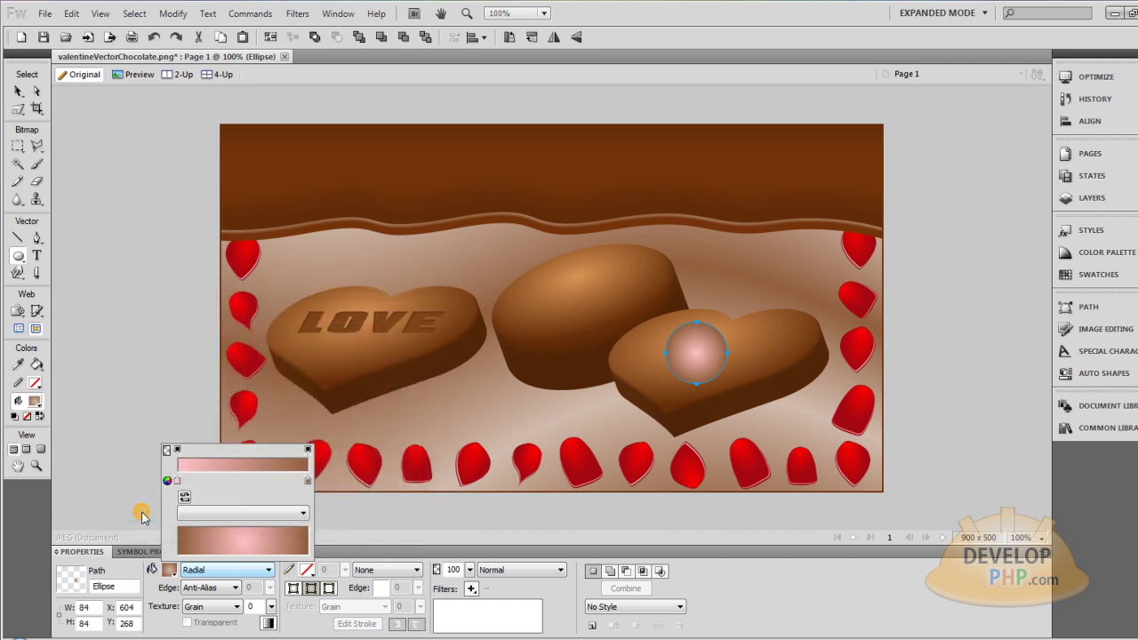
Set the outer colour of the circle's radial gradient to coral pink #FF666A
click(309, 481)
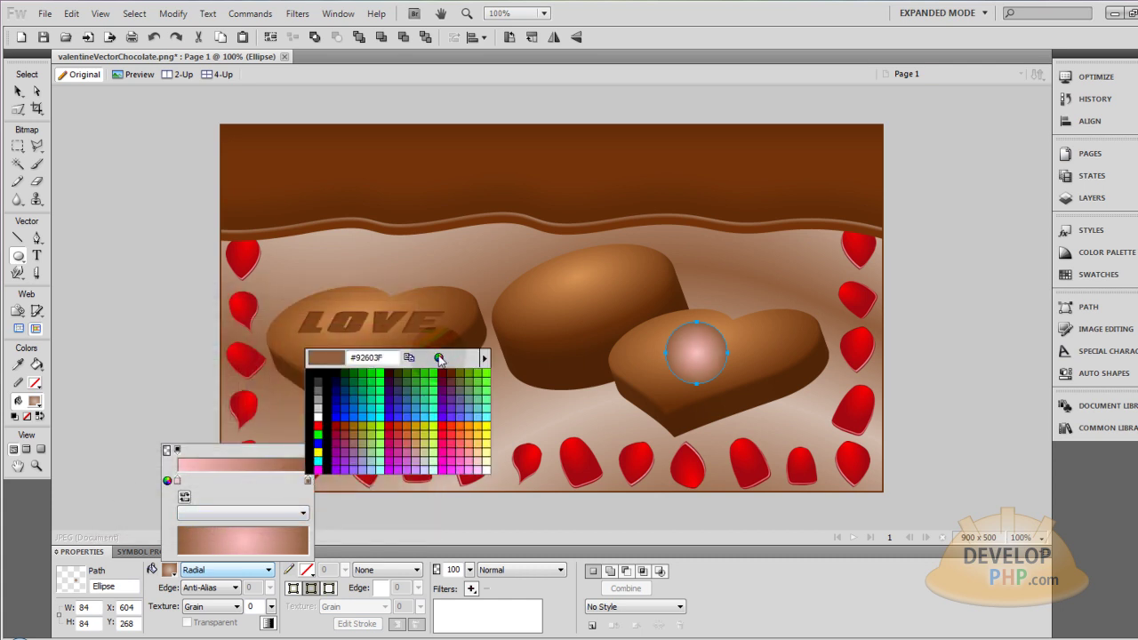
click(439, 357)
click(530, 317)
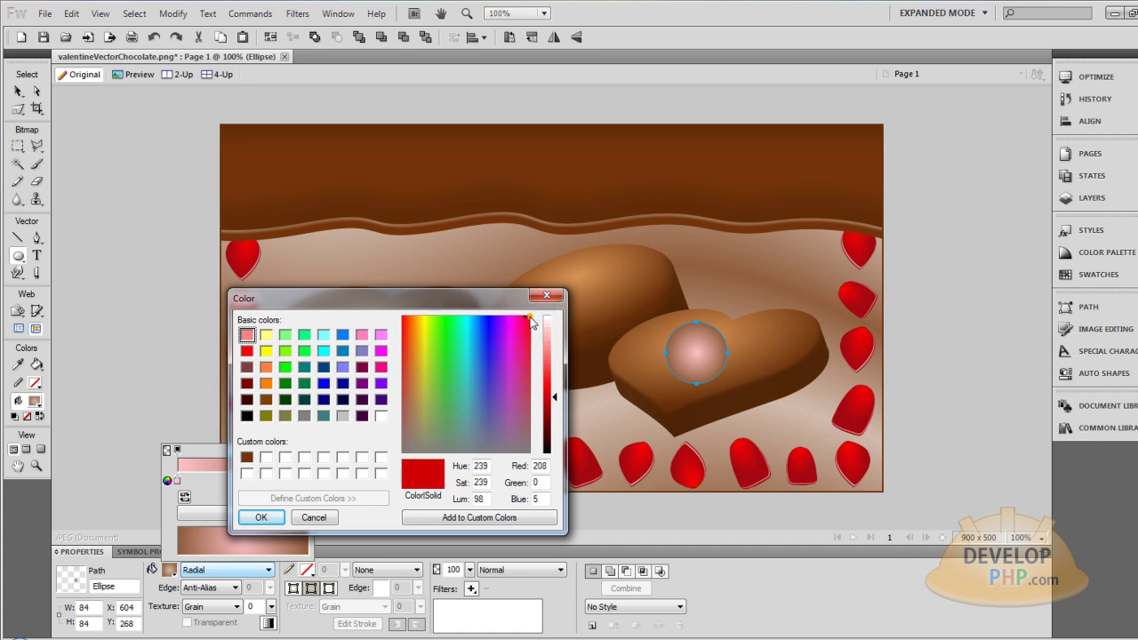
drag(557, 400, 556, 357)
click(265, 519)
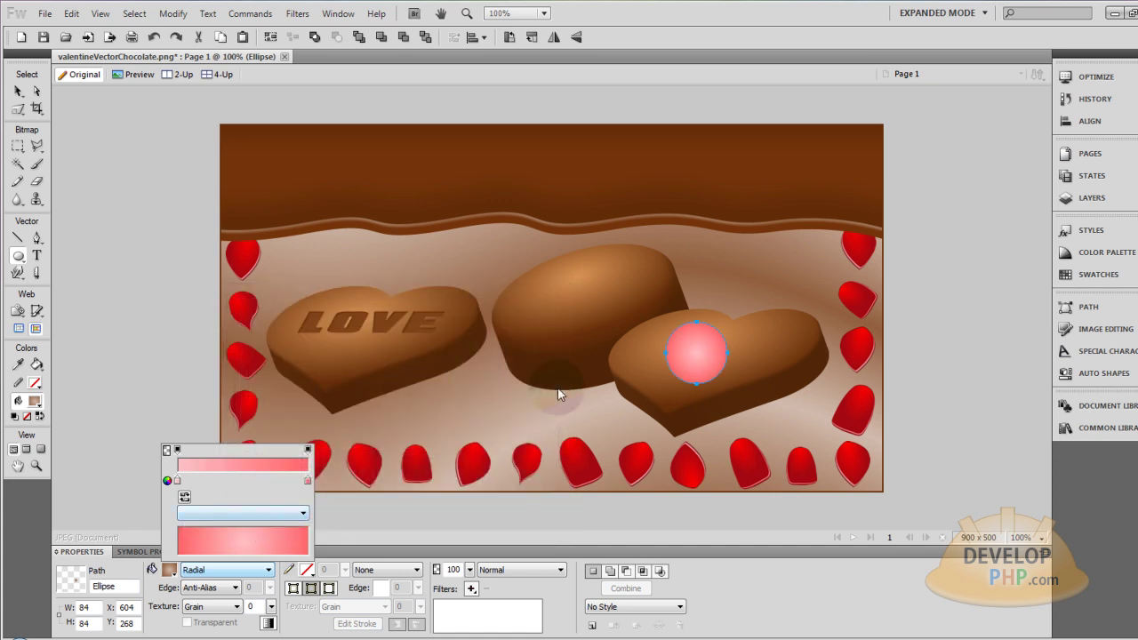
Shift the circle's radial gradient centre slightly up and left, and lengthen its gradient radius slightly
click(18, 91)
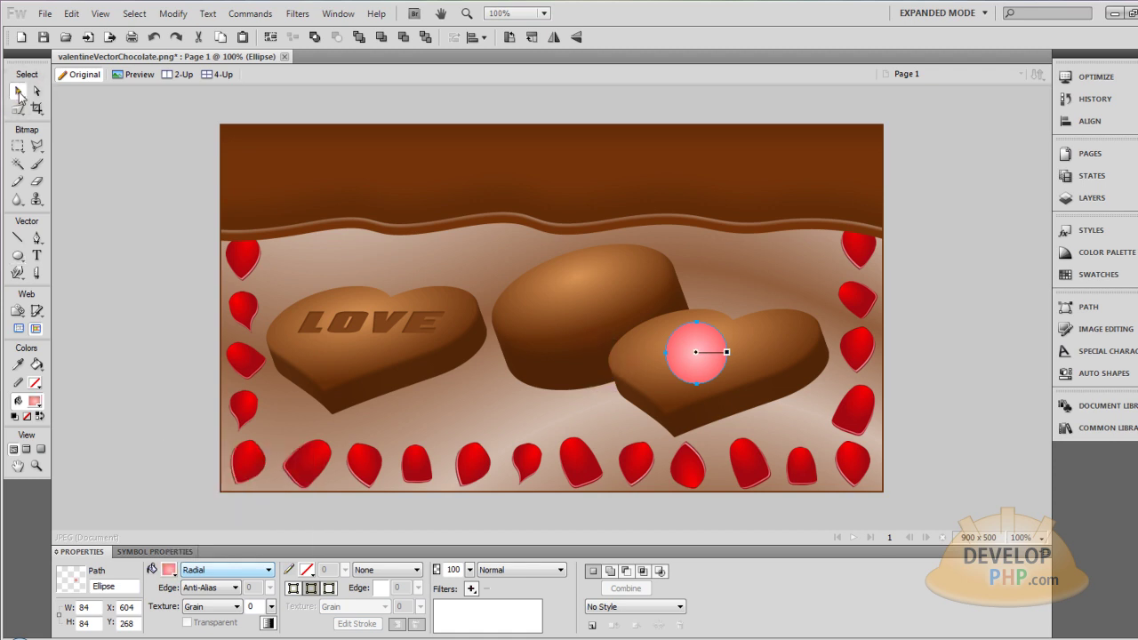
drag(701, 369, 693, 345)
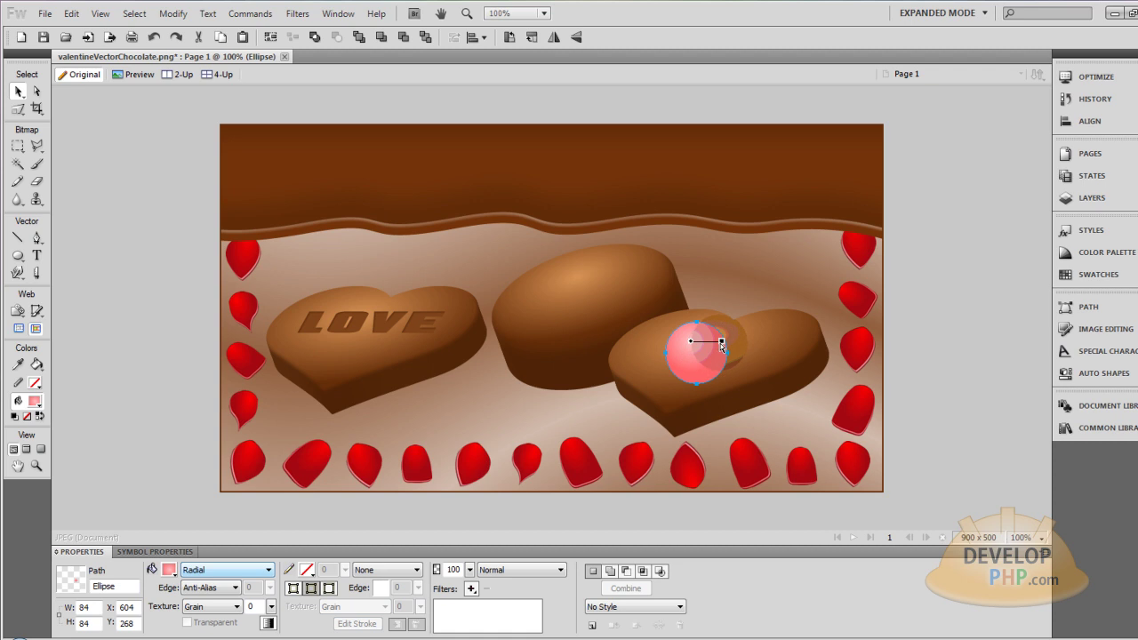
drag(722, 346, 731, 346)
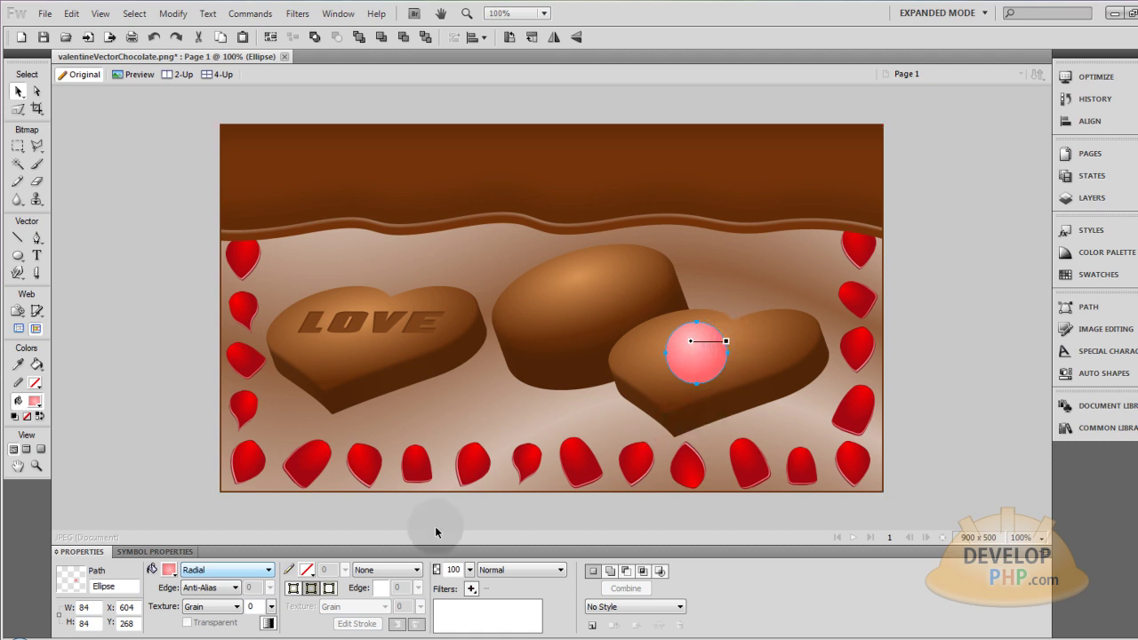
Deepen the outer colour of the circle's radial gradient to RGB 255, 64, 69, and deselect the circle
click(167, 570)
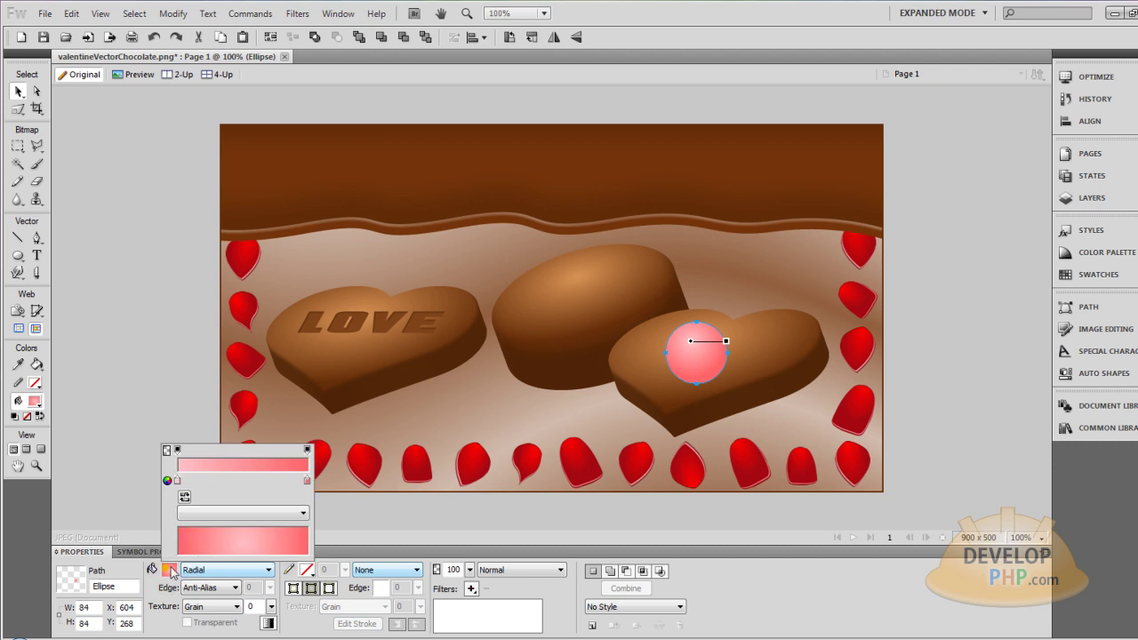
click(308, 479)
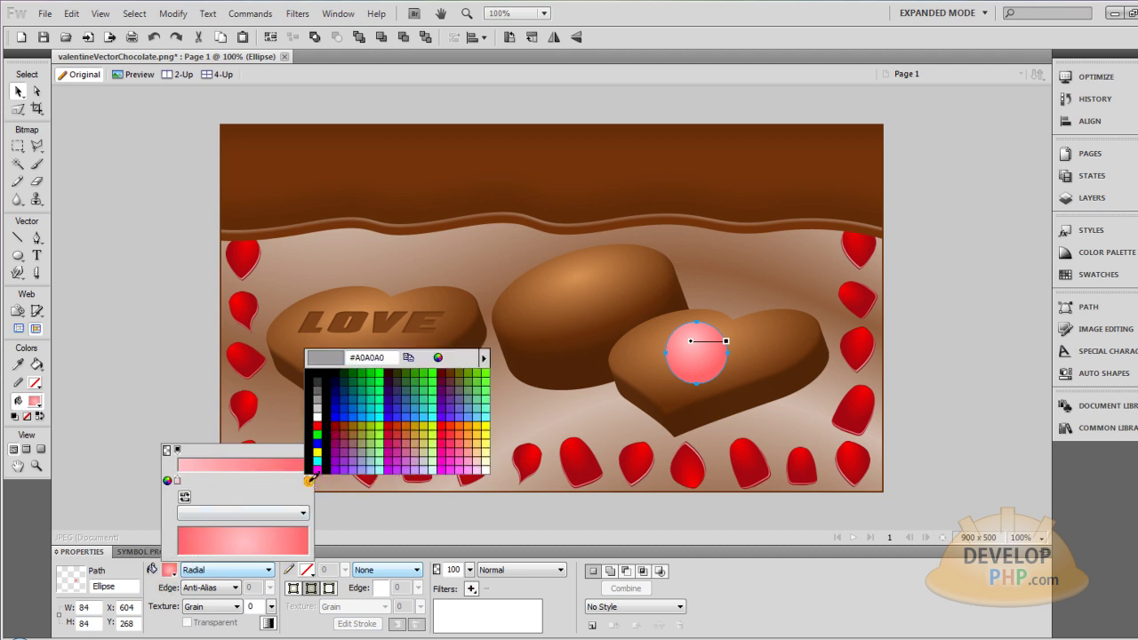
click(438, 357)
click(557, 364)
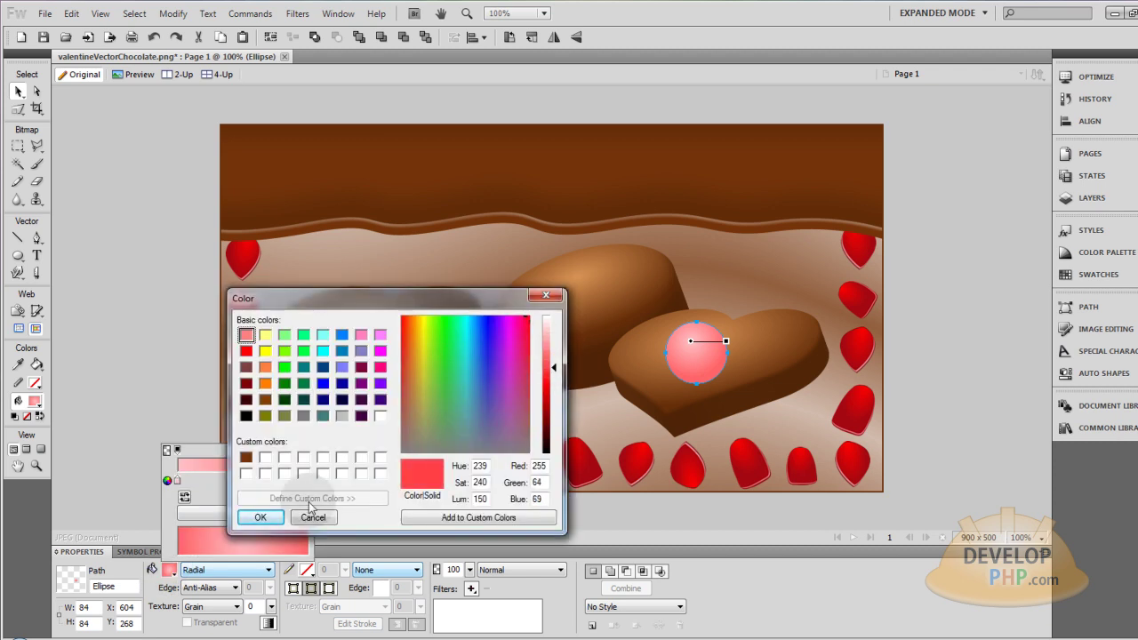
click(258, 517)
click(211, 353)
click(187, 315)
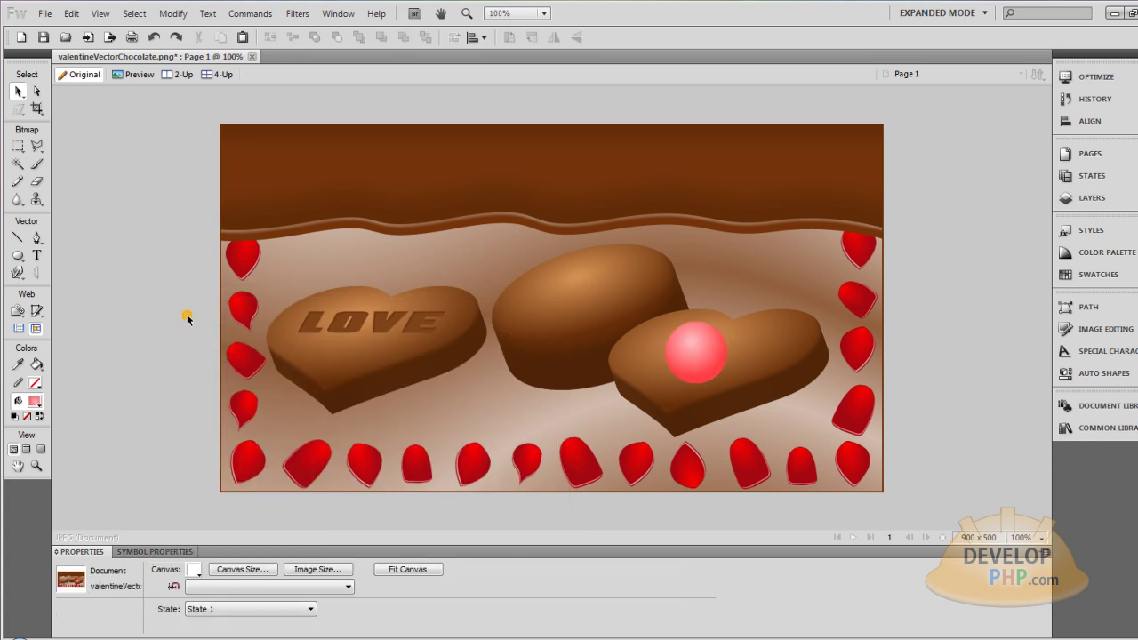
Resize the pink gradient circle to 4 px wide and 4 px high
click(724, 340)
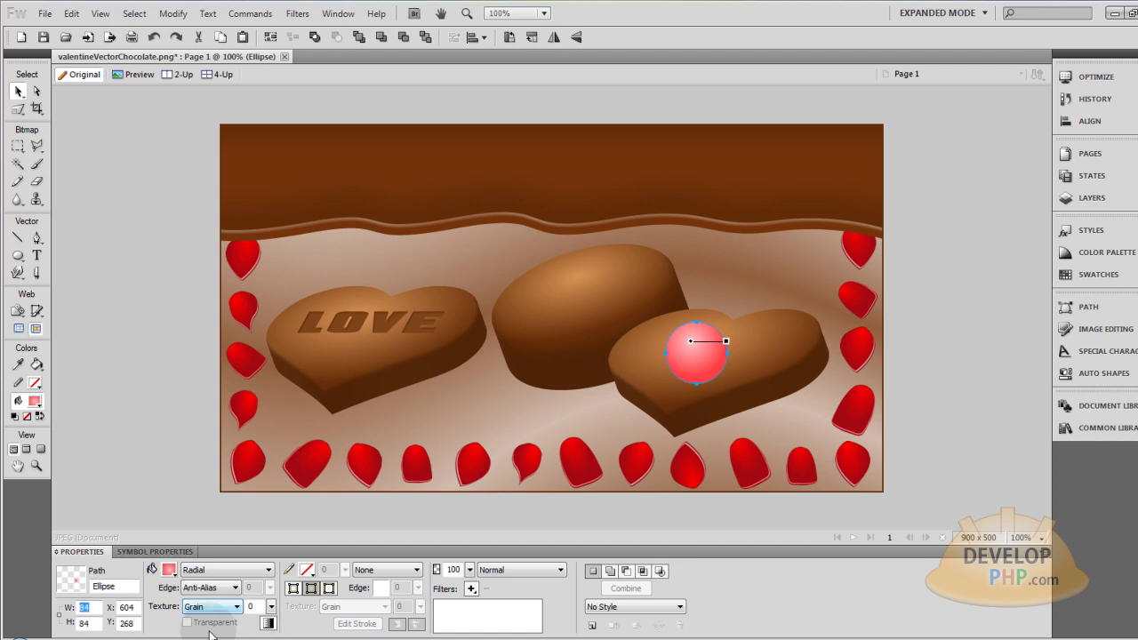
text(4)
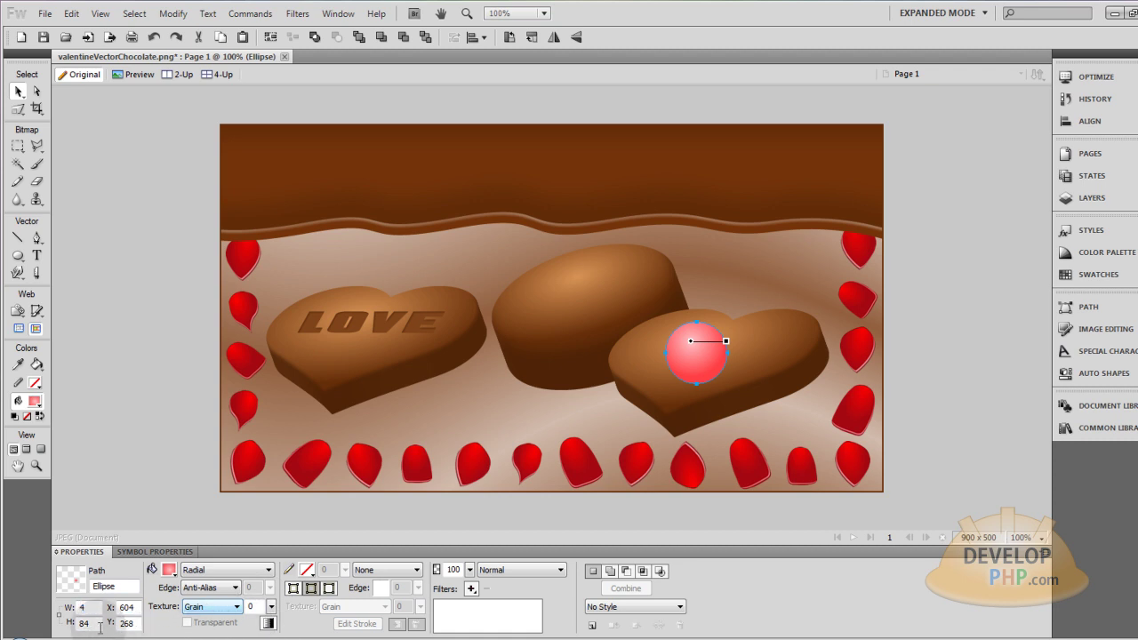
key(Tab)
text(4)
key(Return)
click(175, 347)
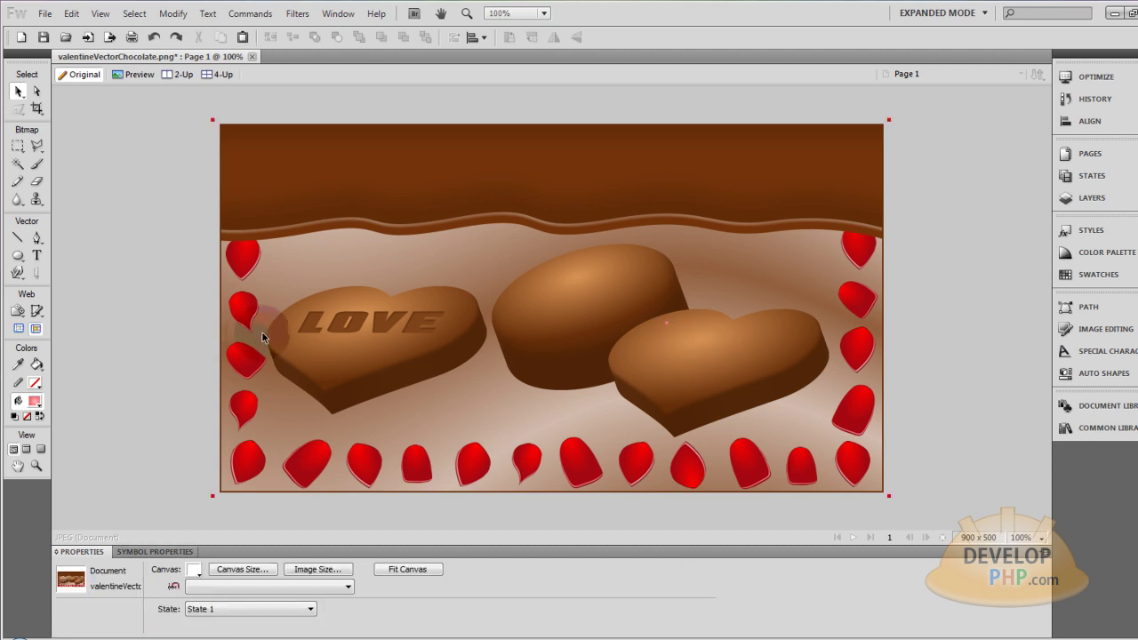
Duplicate the tiny pink dot twice, spacing the copies a short distance apart on the plain heart's left lobe
drag(345, 346, 669, 323)
scroll(652, 285, up, 2)
scroll(651, 285, down, 2)
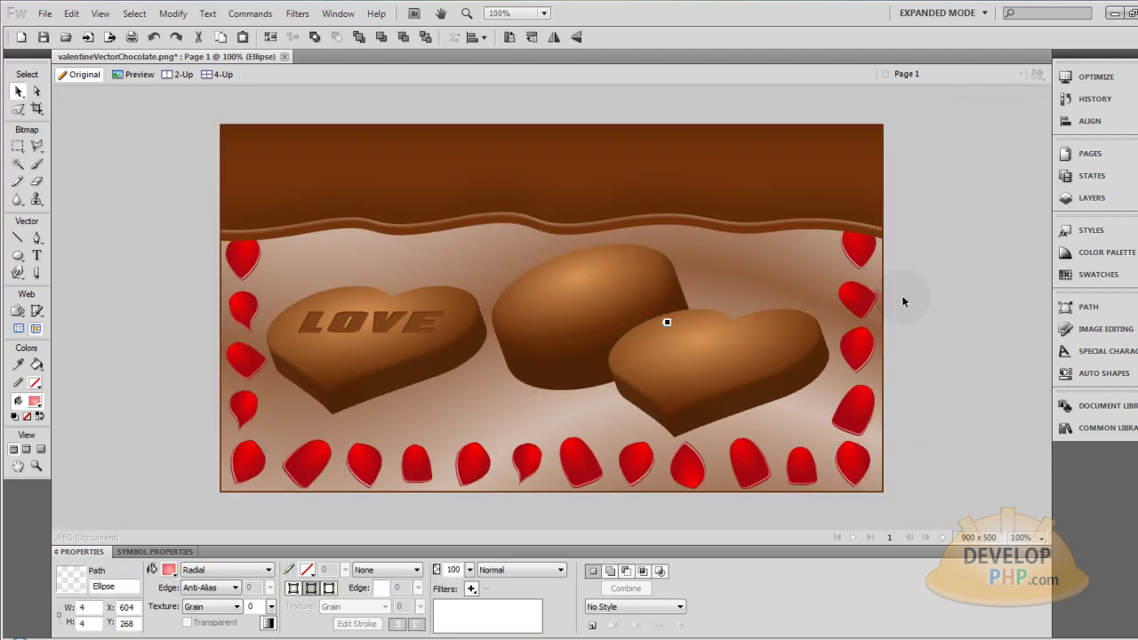
click(904, 299)
click(667, 325)
scroll(732, 337, up, 5)
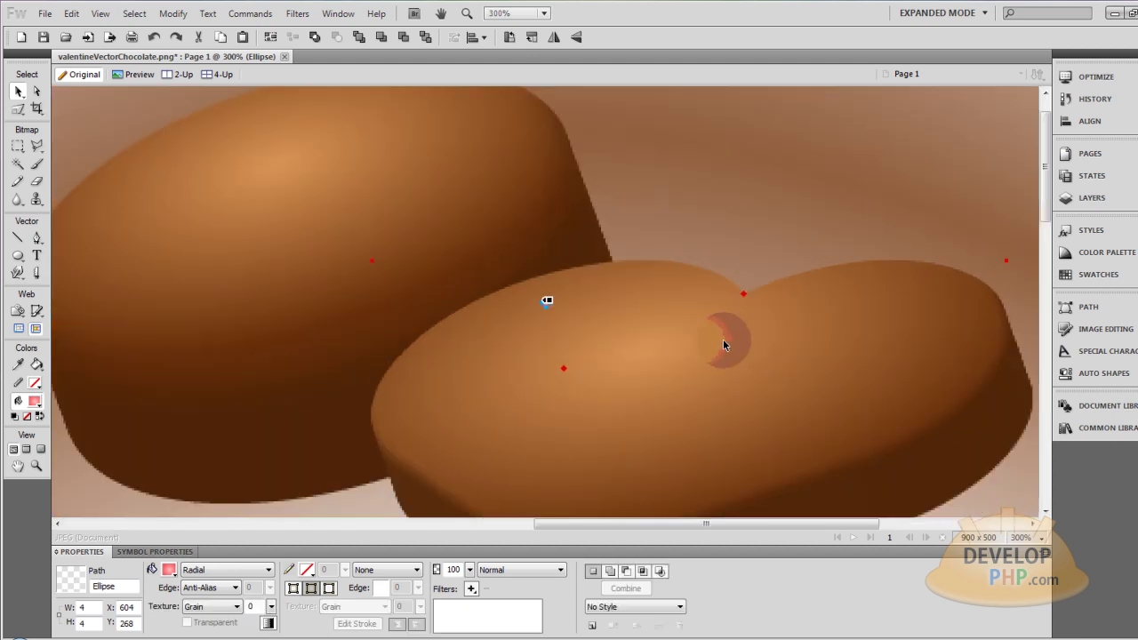
scroll(683, 352, up, 1)
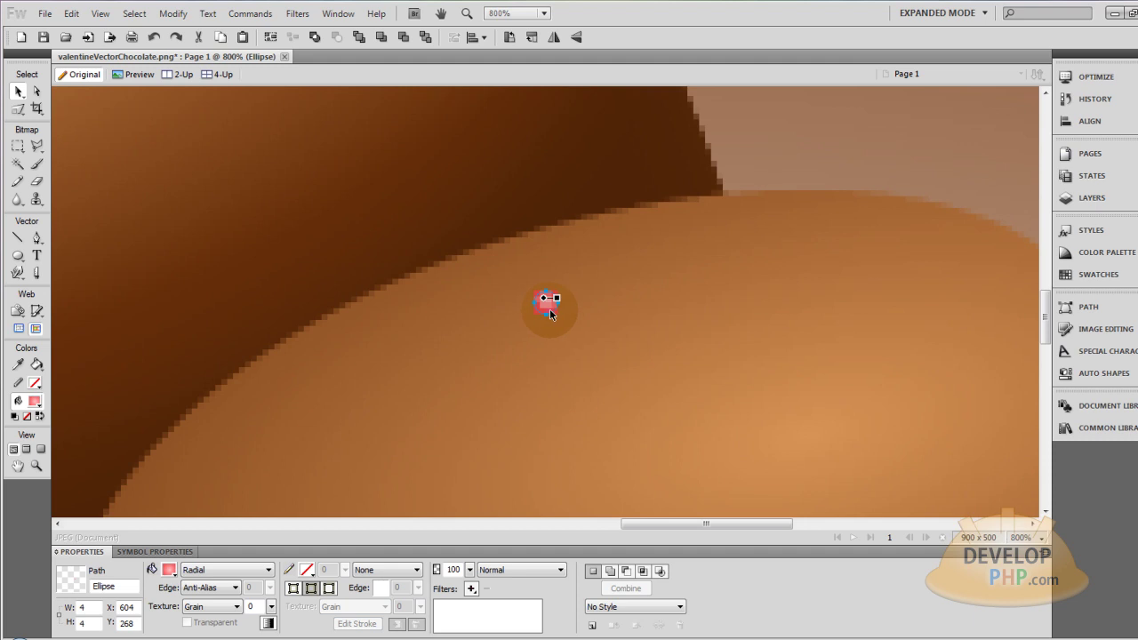
drag(551, 306, 575, 458)
scroll(656, 411, down, 6)
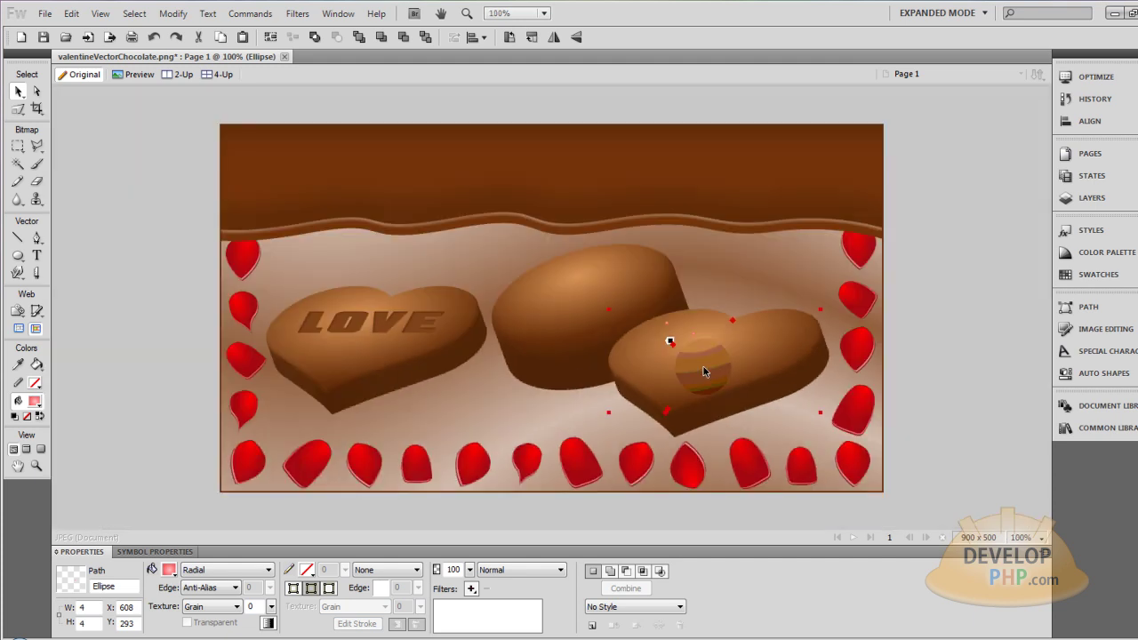
Darken the centre colour of the plain heart's elliptical gradient to RGB 180, 107, 41
click(796, 349)
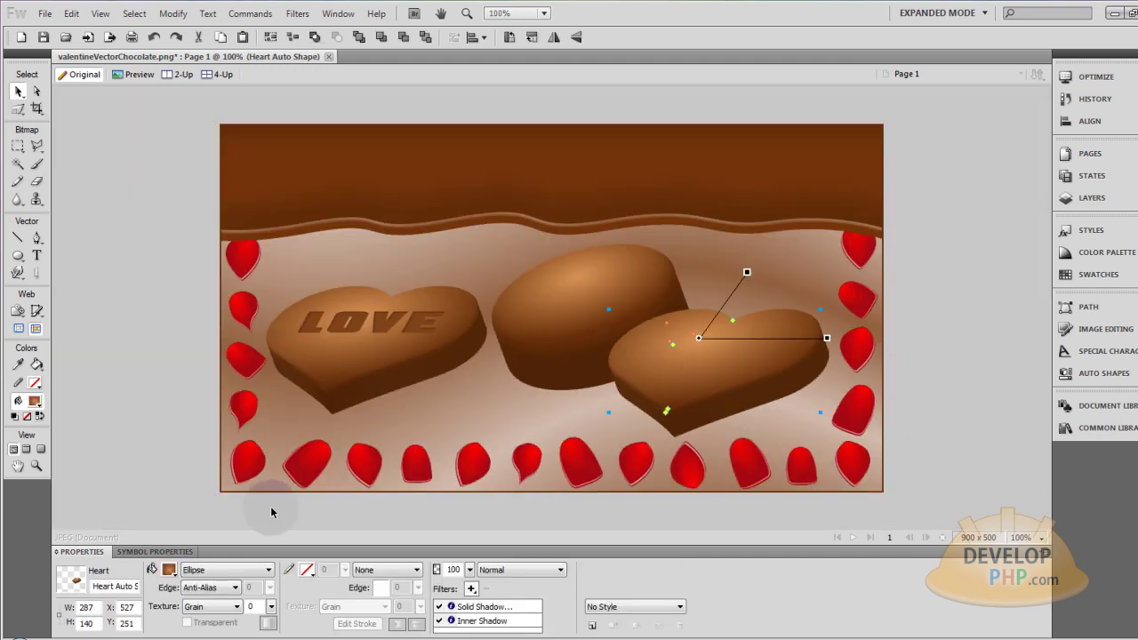
click(168, 570)
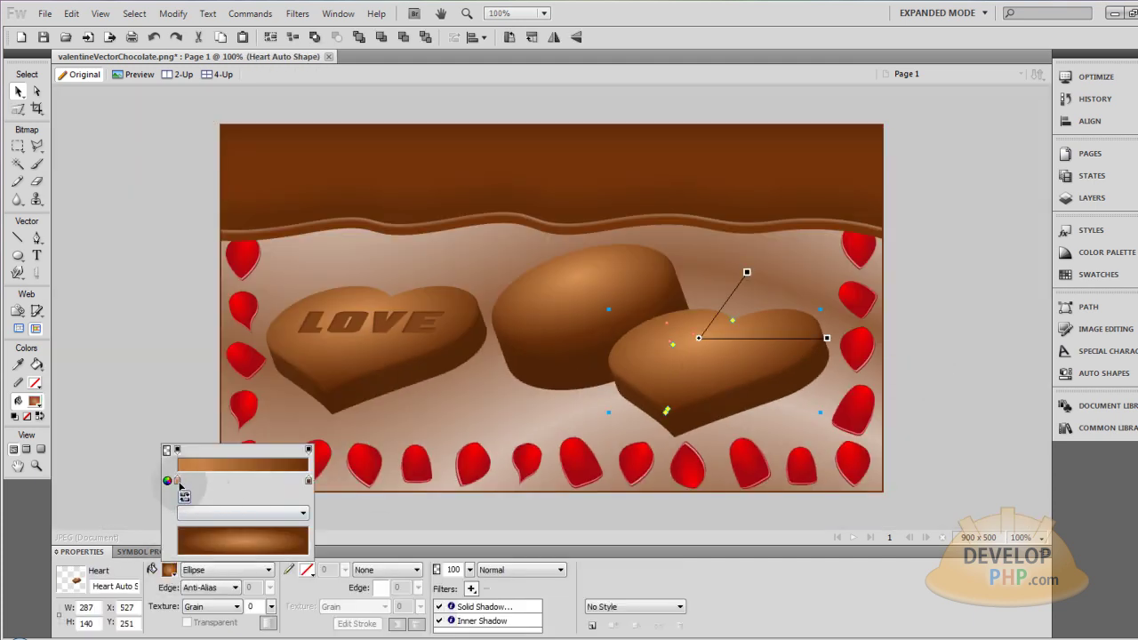
click(180, 482)
click(308, 358)
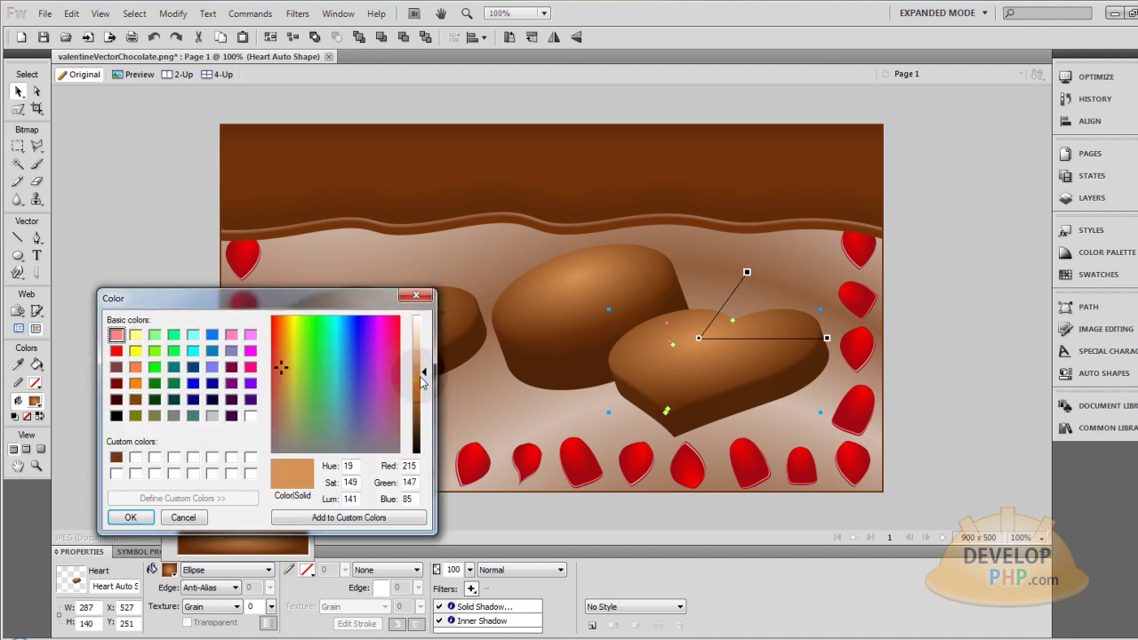
drag(423, 380, 424, 394)
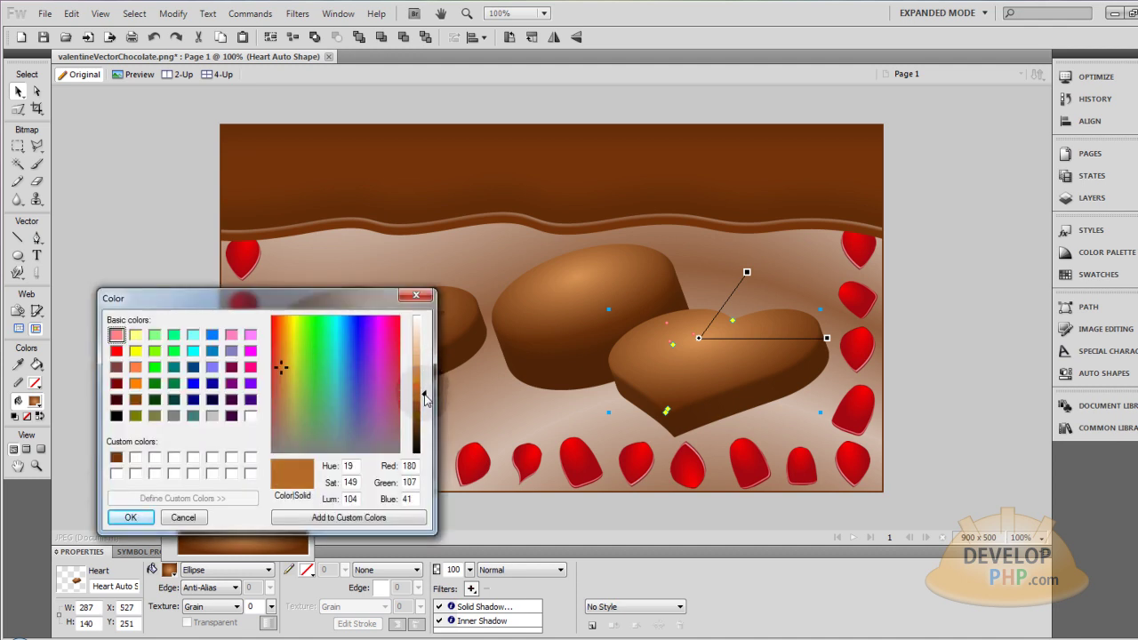
click(141, 518)
click(128, 295)
click(129, 296)
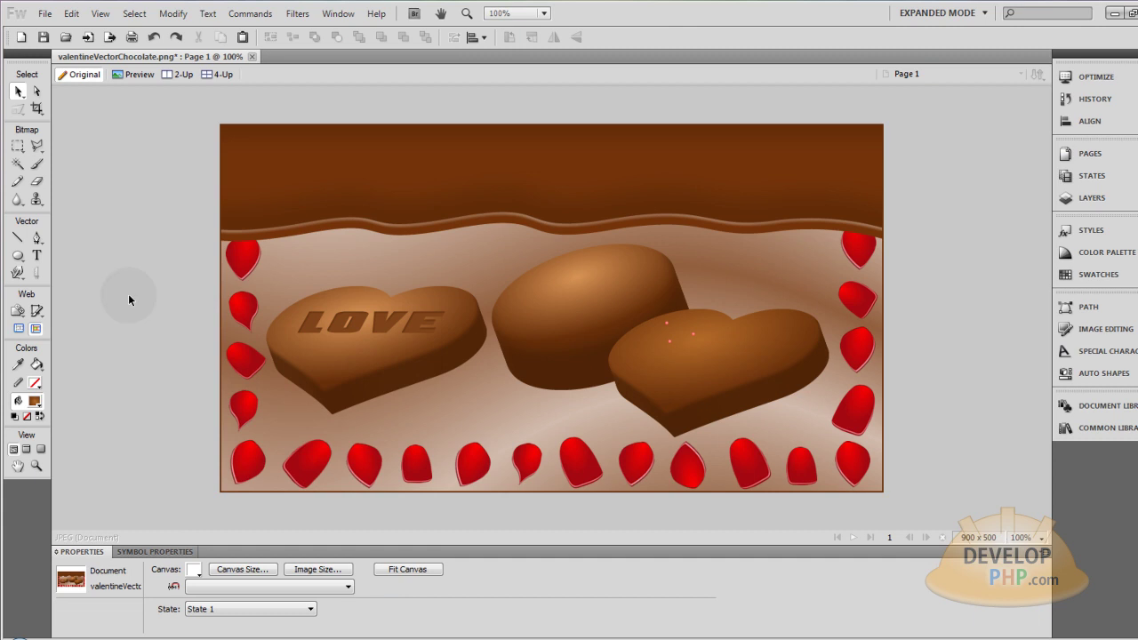
Darken the centre colour of the gradient on both the LOVE heart and the round chocolate to match the plain heart
click(365, 353)
shift+click(564, 318)
click(168, 570)
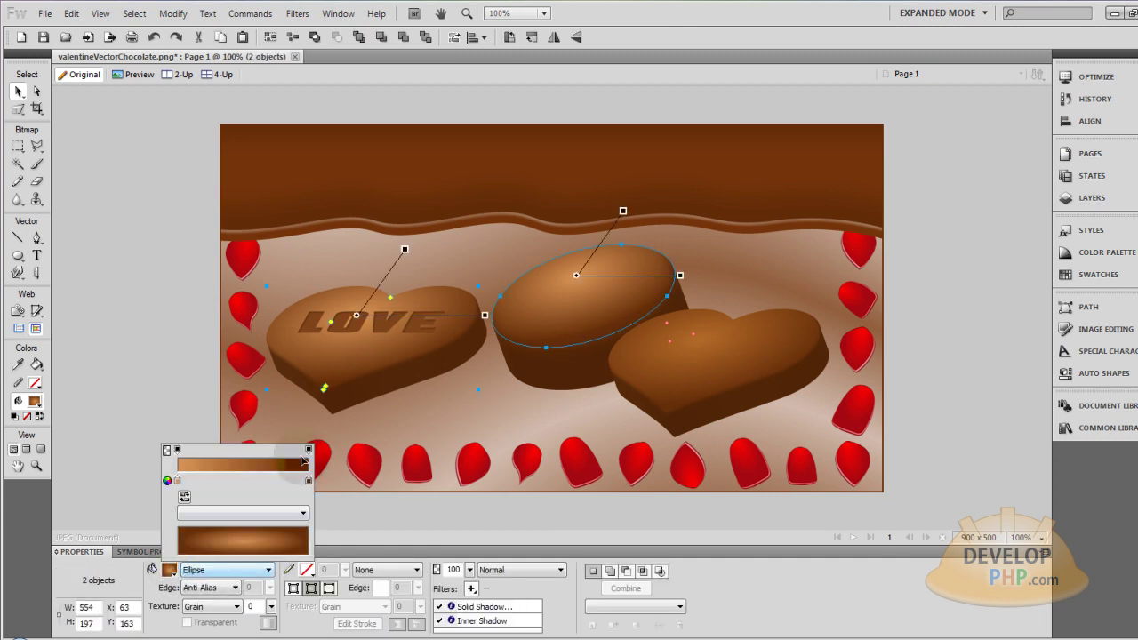
click(177, 481)
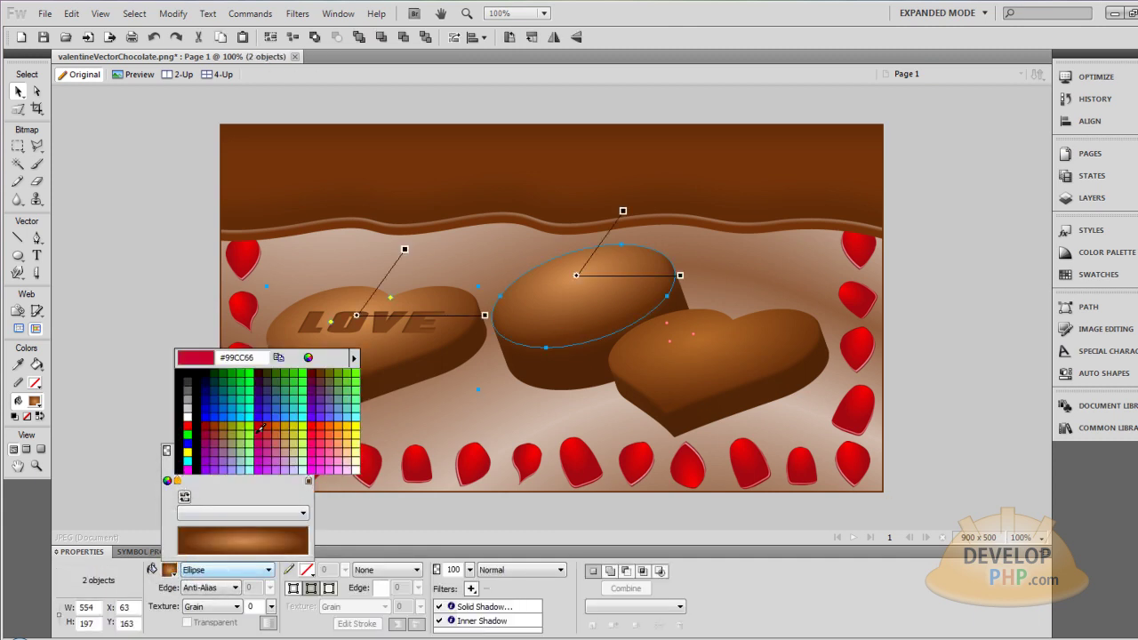
click(309, 358)
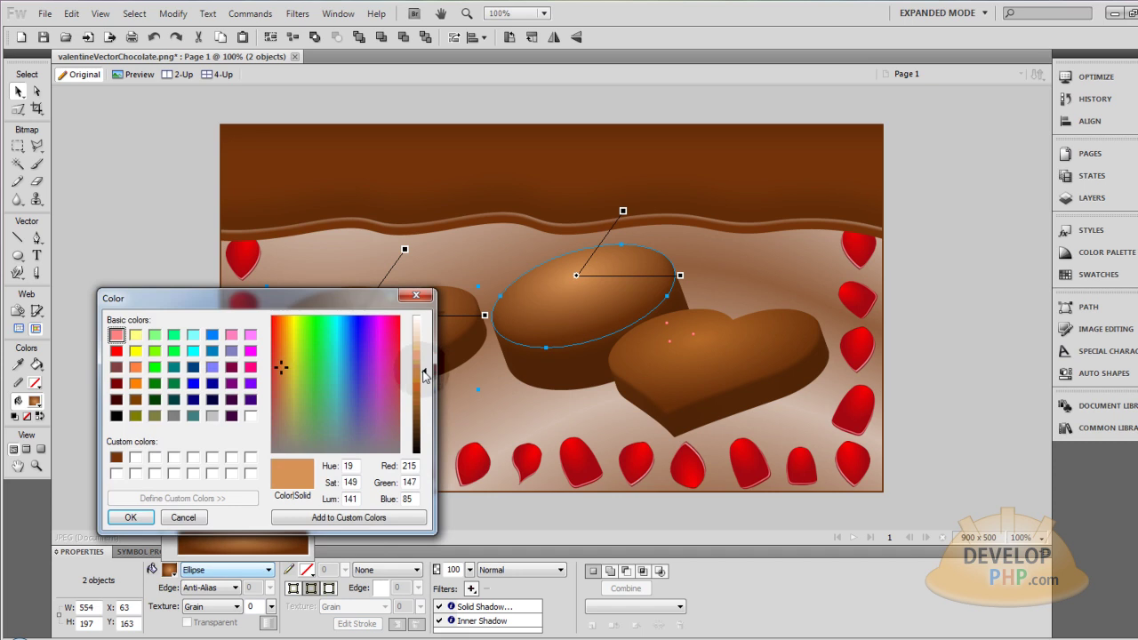
drag(424, 375, 424, 405)
click(131, 518)
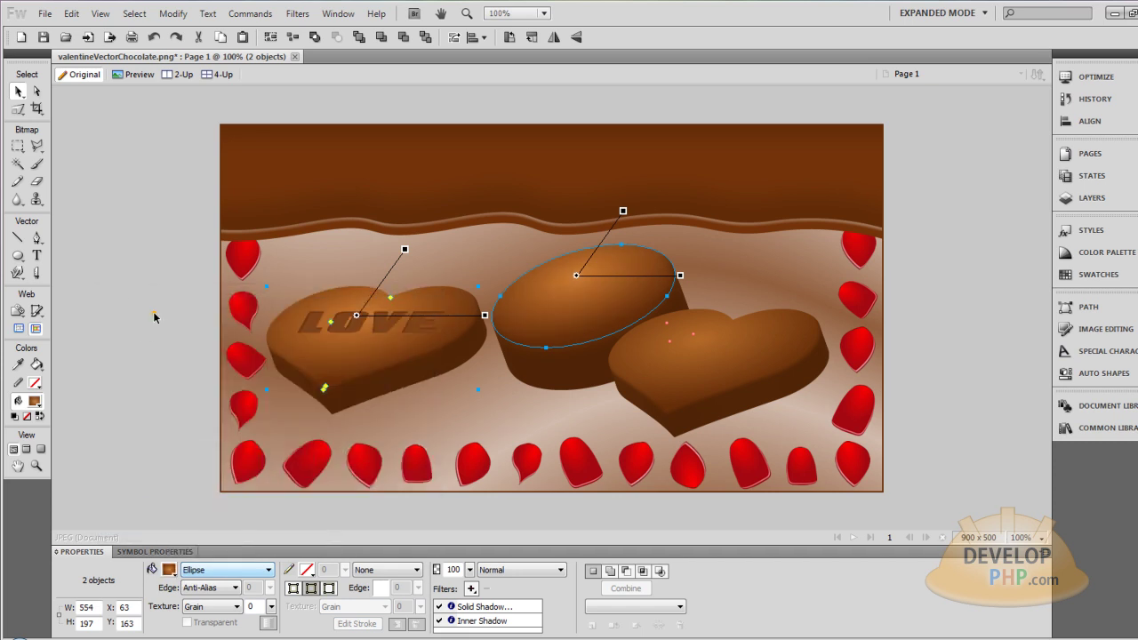
click(153, 313)
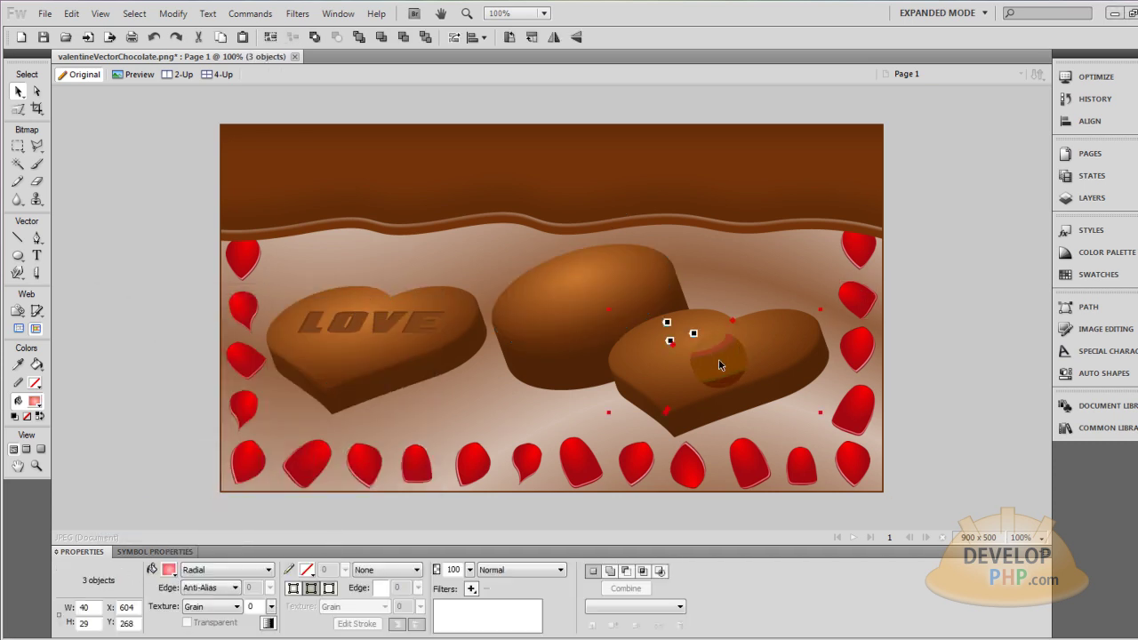
Duplicate the three pink dots as a group, placing the copies down and right at X 624, Y 279
scroll(696, 335, up, 5)
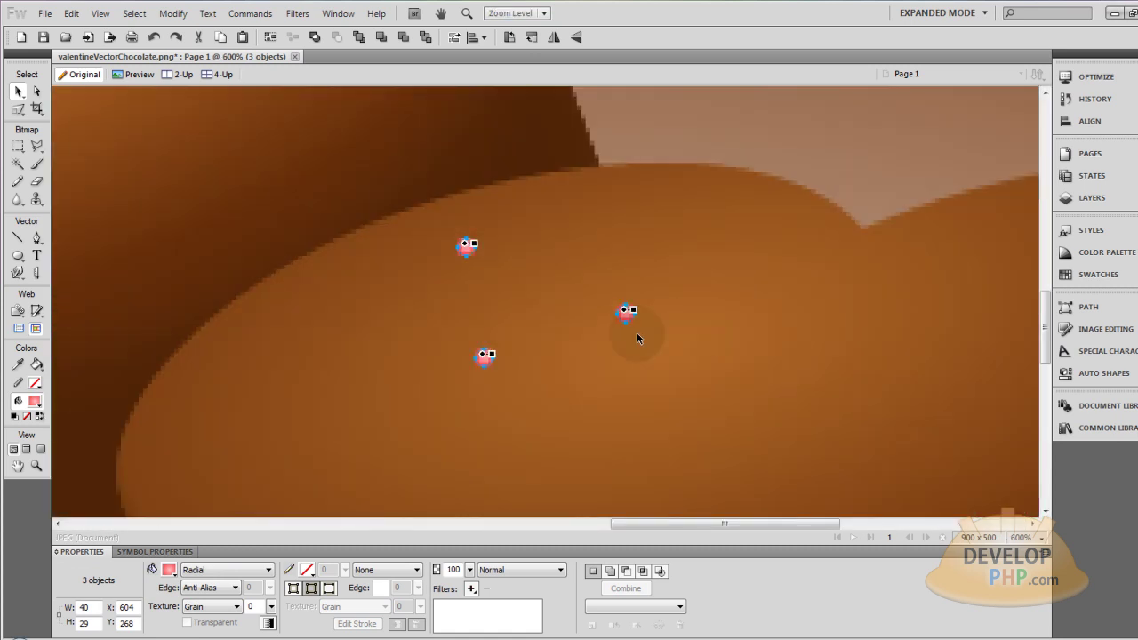
drag(628, 326, 708, 354)
key(ctrl+z)
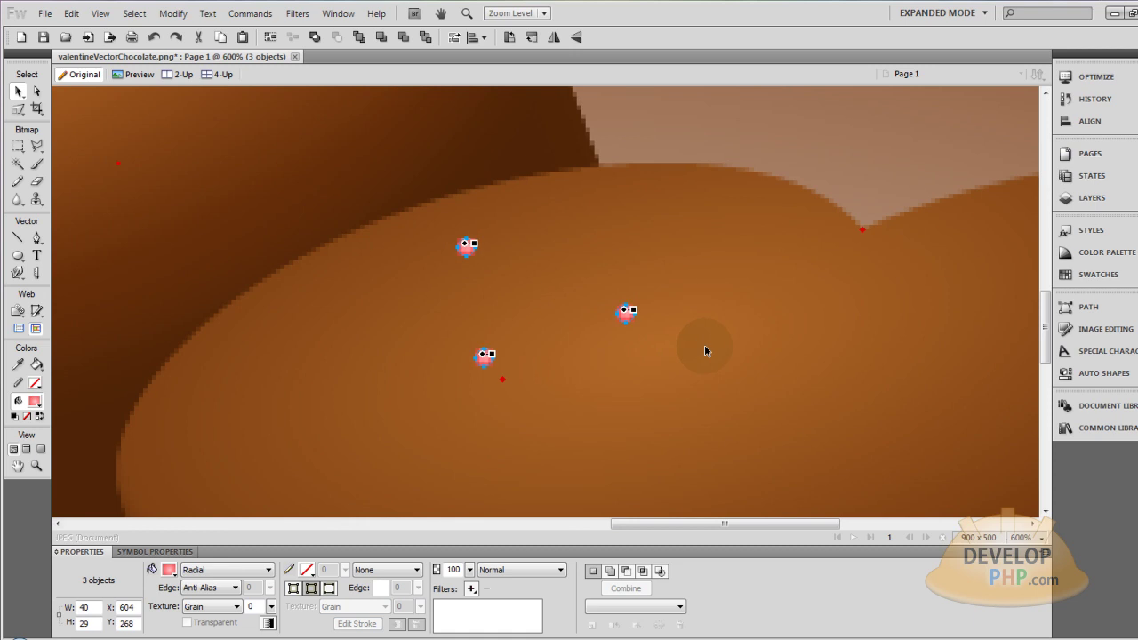
drag(633, 323, 722, 370)
Duplicate all six pink dots together and place the copied group lower on the plain heart at X 653, Y 310
shift+click(626, 314)
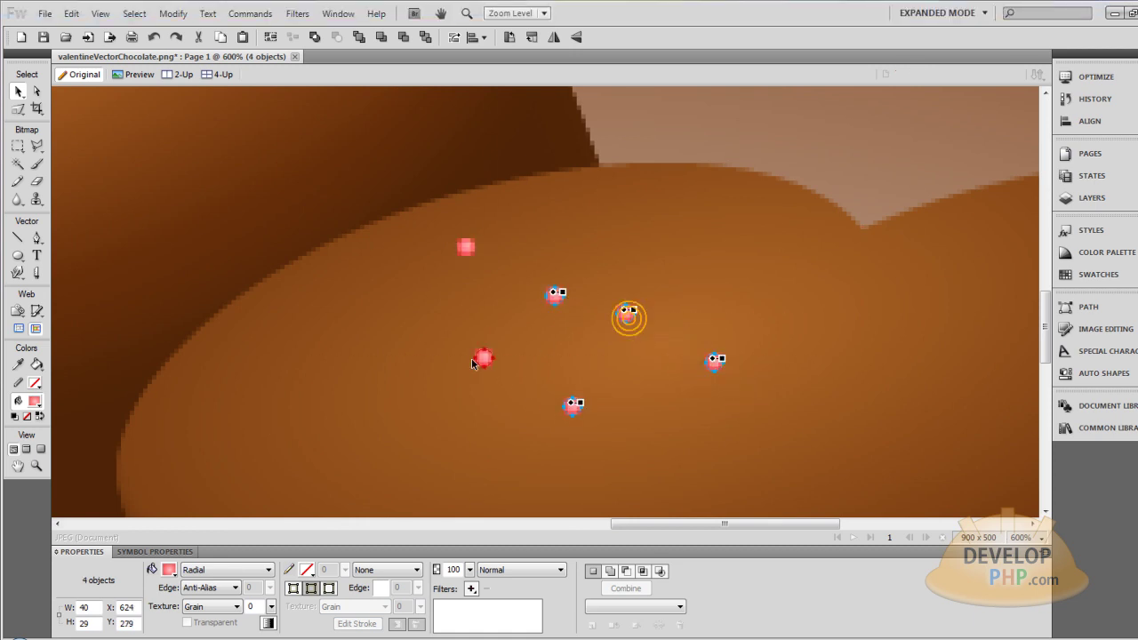
shift+click(483, 357)
shift+click(466, 247)
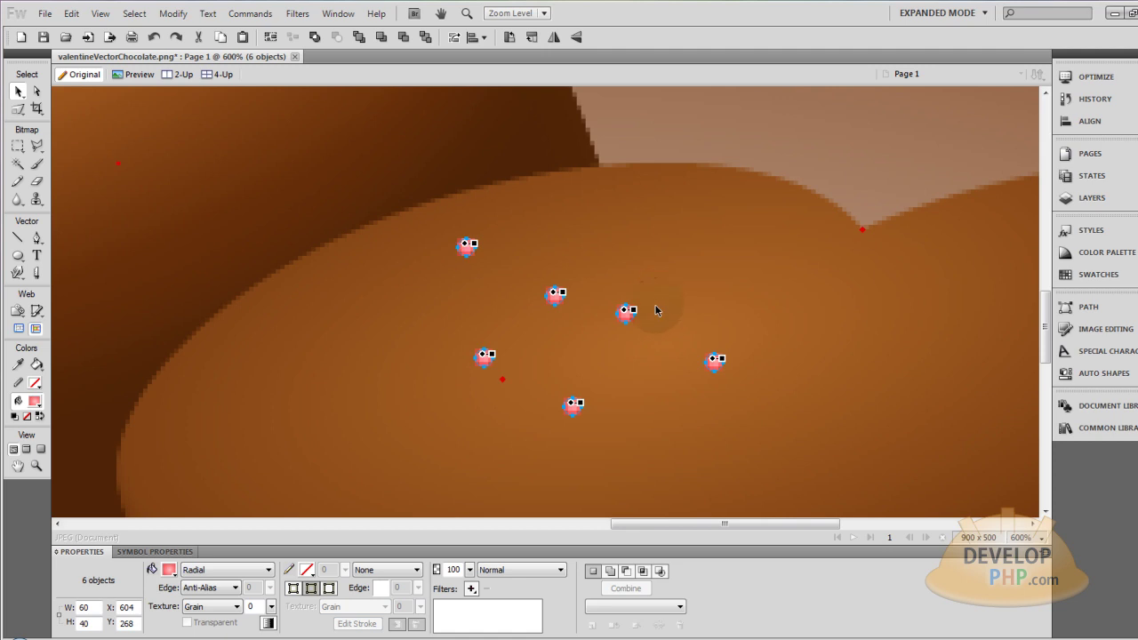
drag(623, 325, 794, 431)
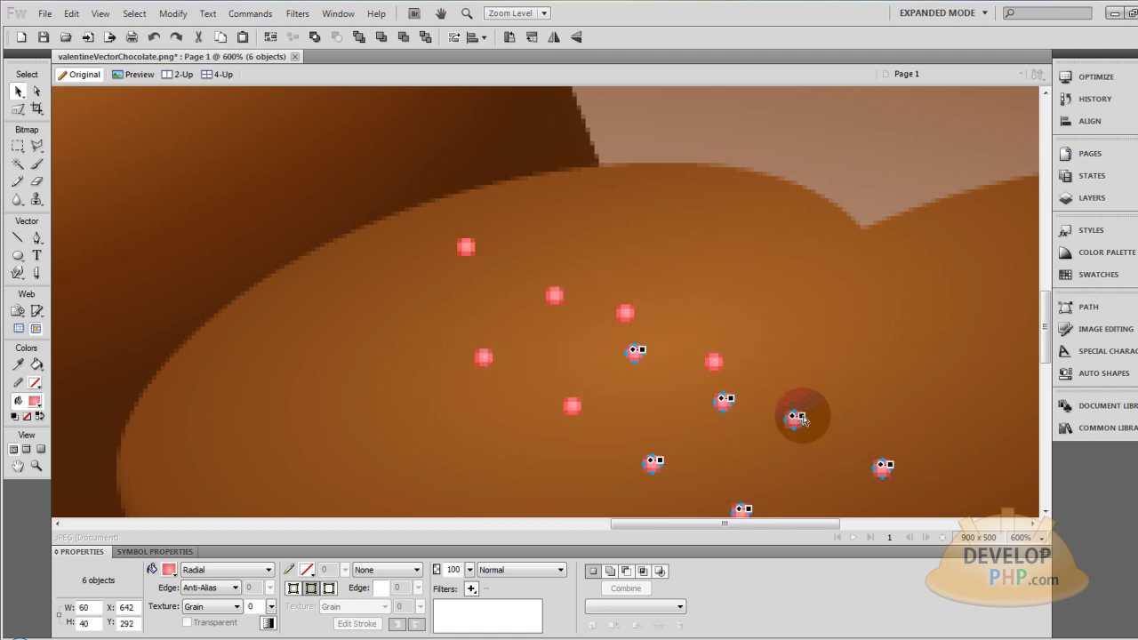
key(ctrl+minus)
key(ctrl+equal)
key(ctrl+equal)
drag(595, 287, 673, 415)
key(ctrl+1)
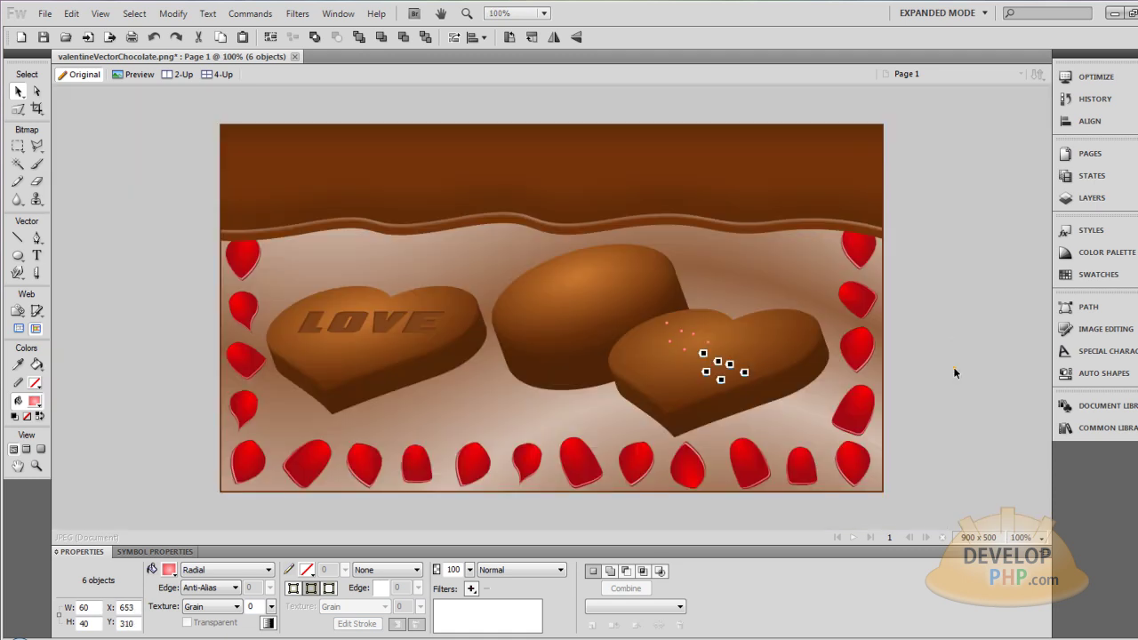
click(954, 368)
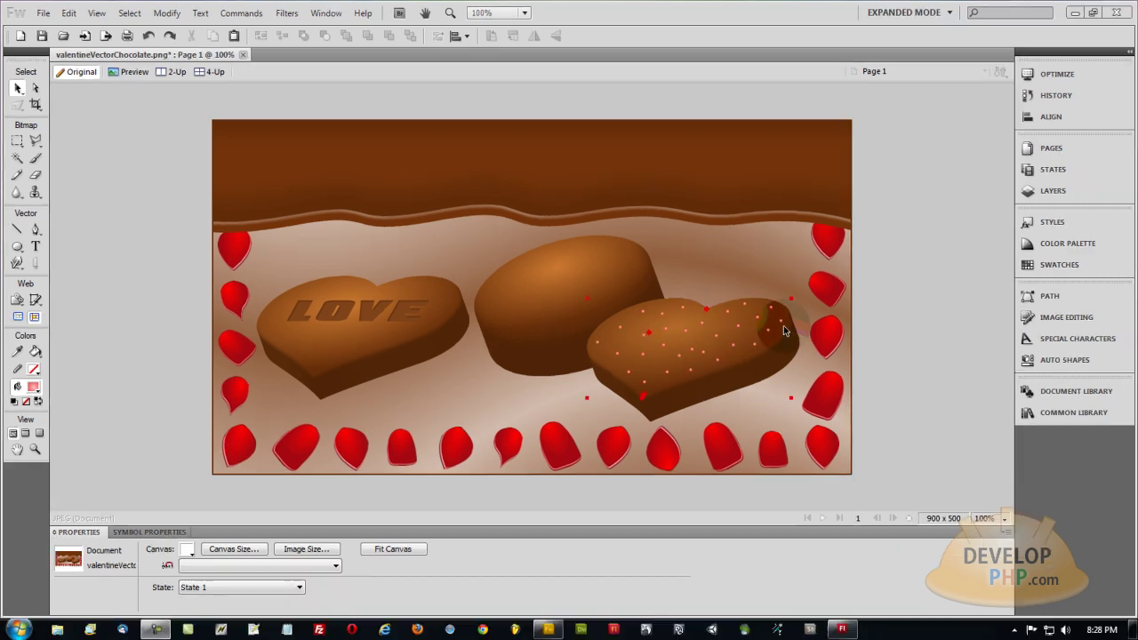
Select all the pink dots on the plain heart and combine them into one group
click(808, 334)
key(ctrl+4)
key(ctrl+minus)
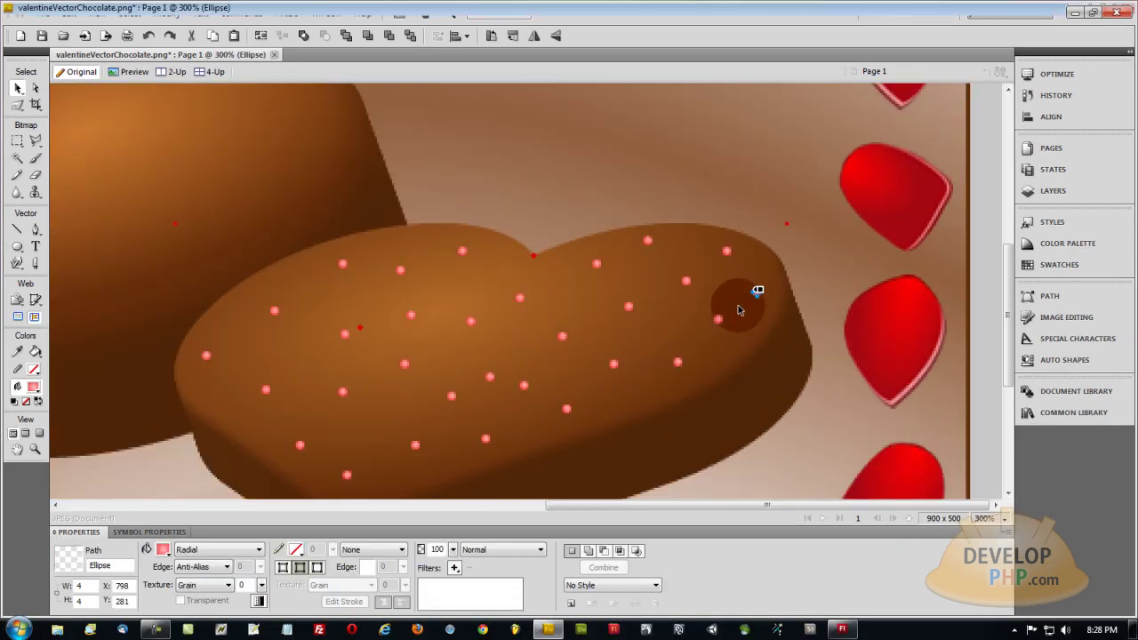
shift+click(726, 254)
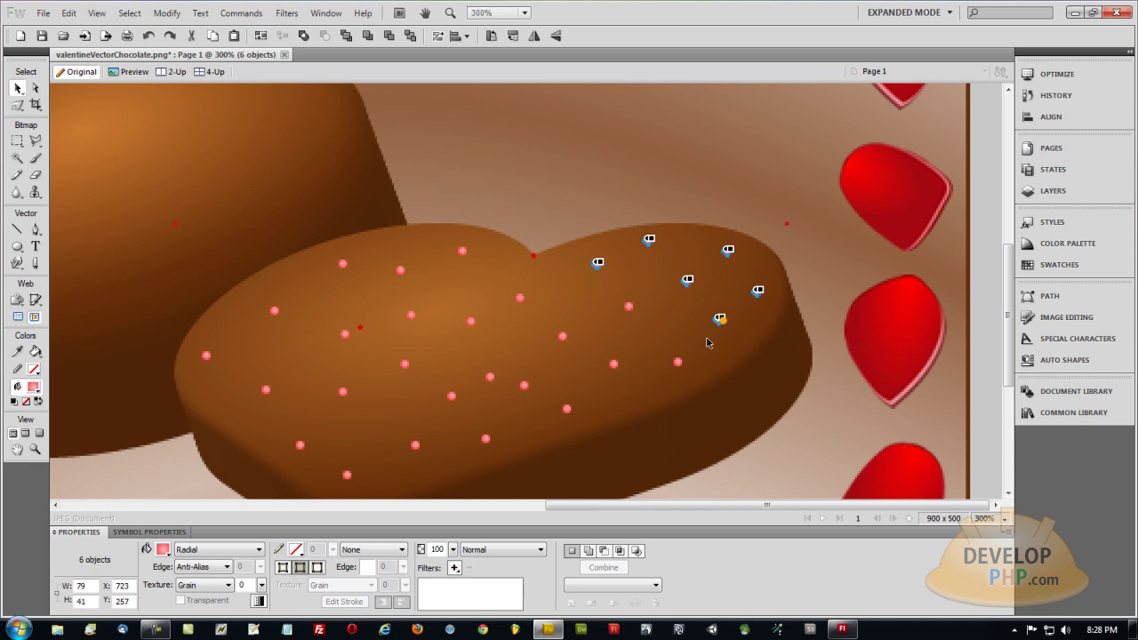
shift+click(677, 366)
shift+click(630, 307)
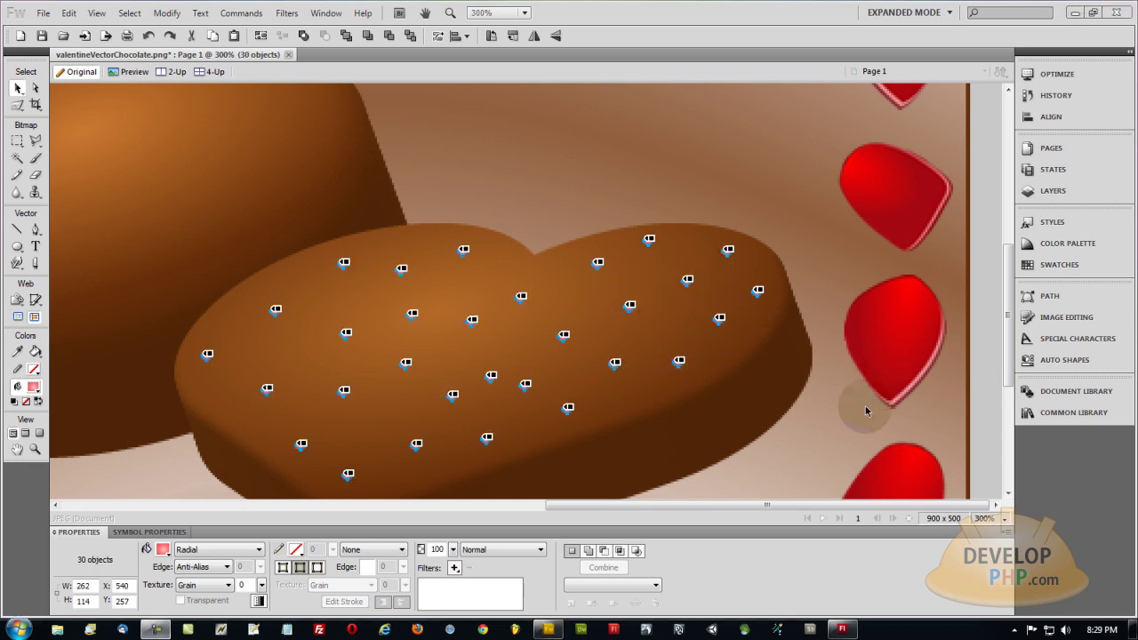
key(ctrl+g)
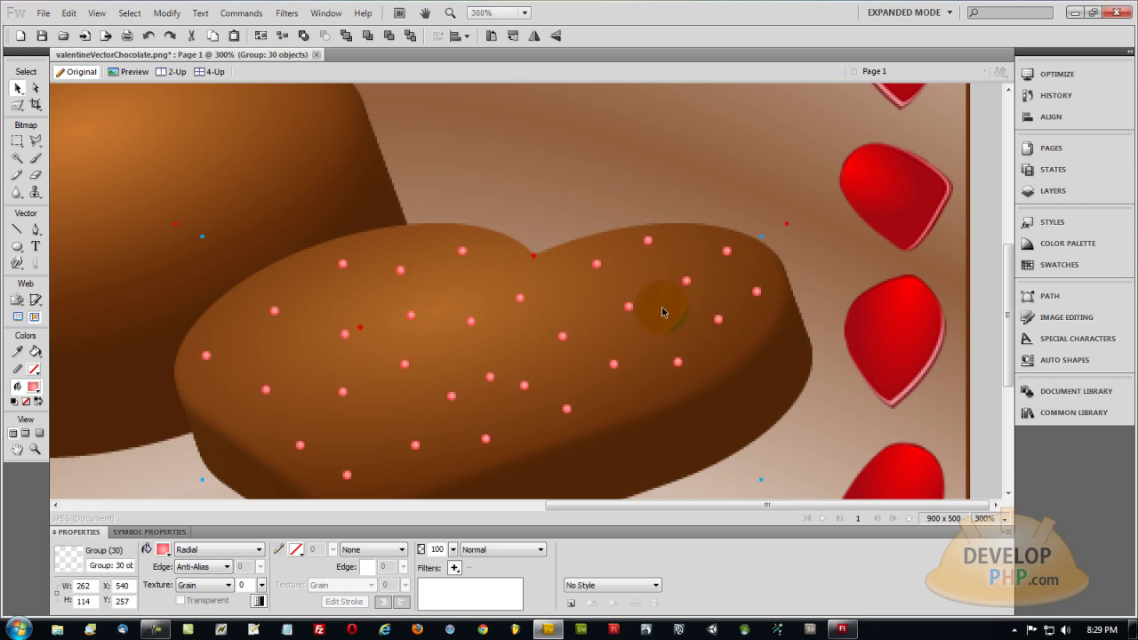
key(ctrl+1)
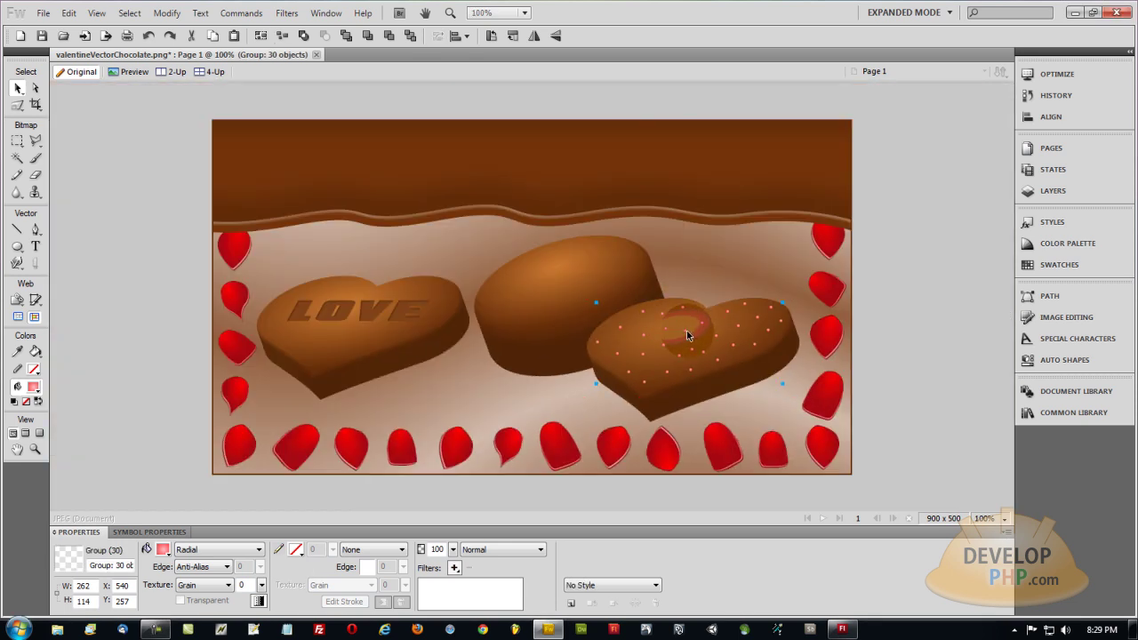
mouse_move(689, 331)
mouse_down()
mouse_move(715, 322)
mouse_move(698, 329)
mouse_up()
key(ctrl+z)
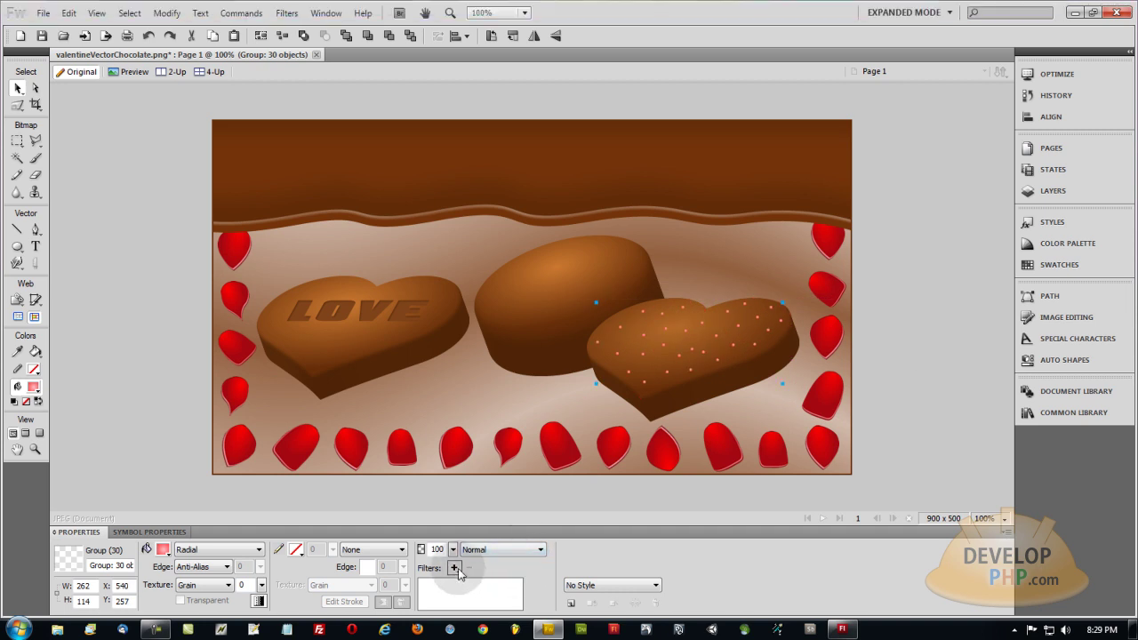
Add a subtle drop shadow to the dot group, lowering its distance and softness and setting the opacity to 37%
click(454, 568)
mouse_move(530, 518)
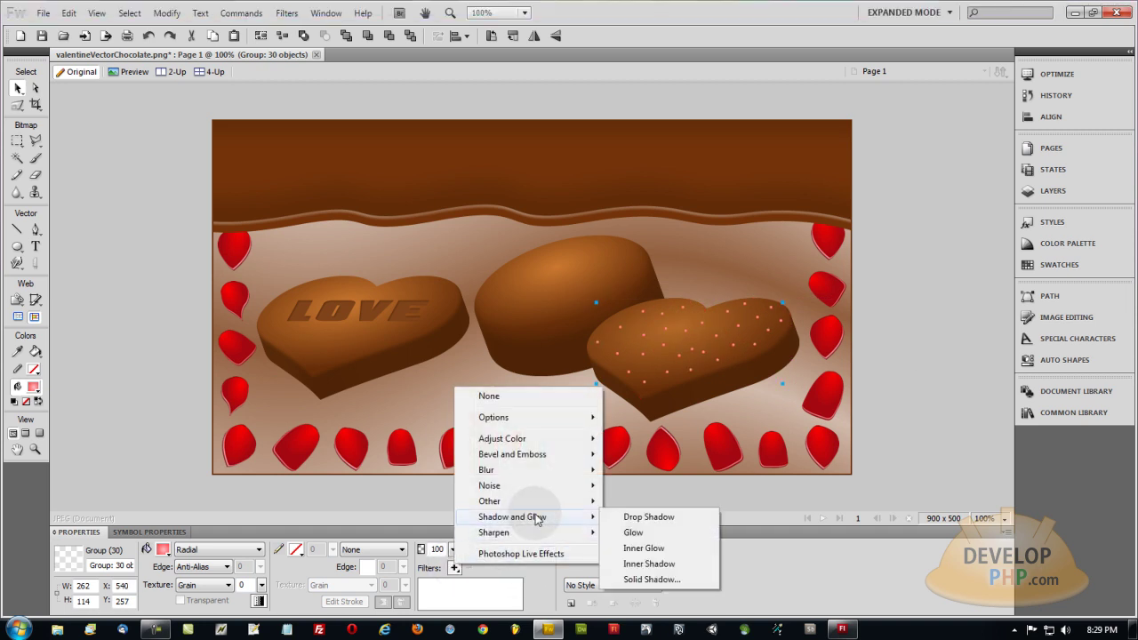
click(659, 519)
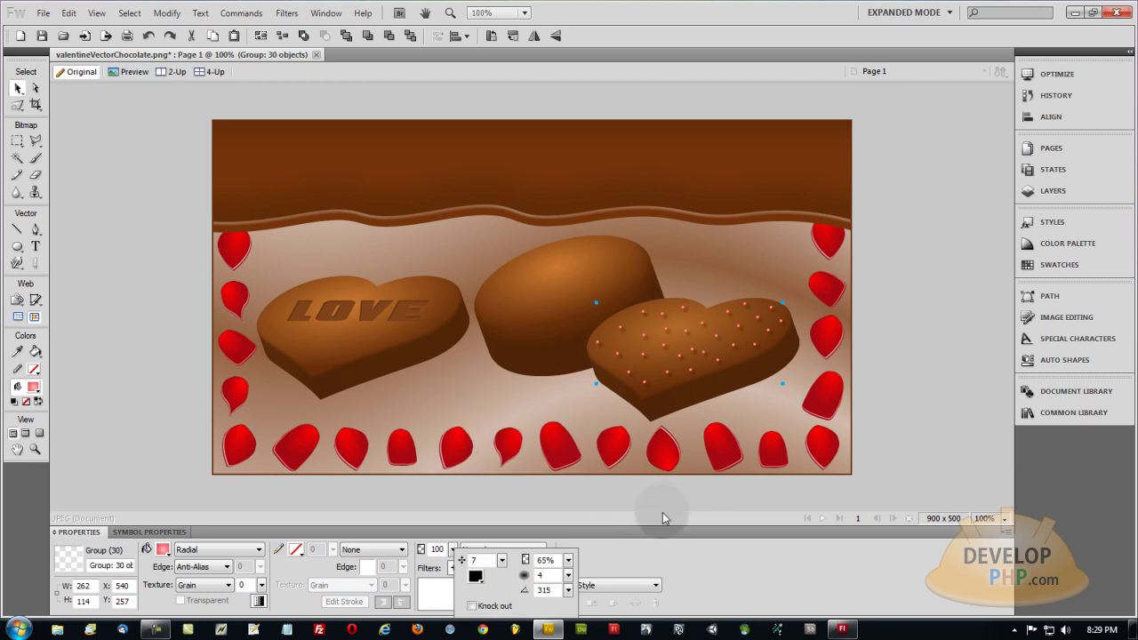
drag(500, 561, 501, 563)
drag(569, 577, 570, 584)
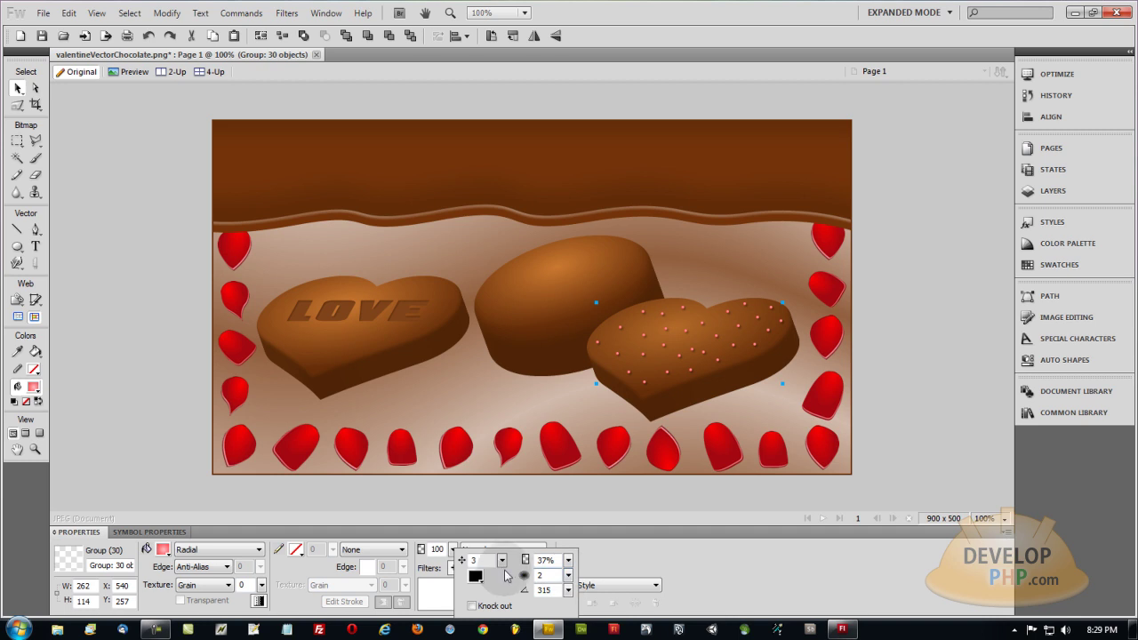
drag(502, 564, 563, 580)
click(885, 380)
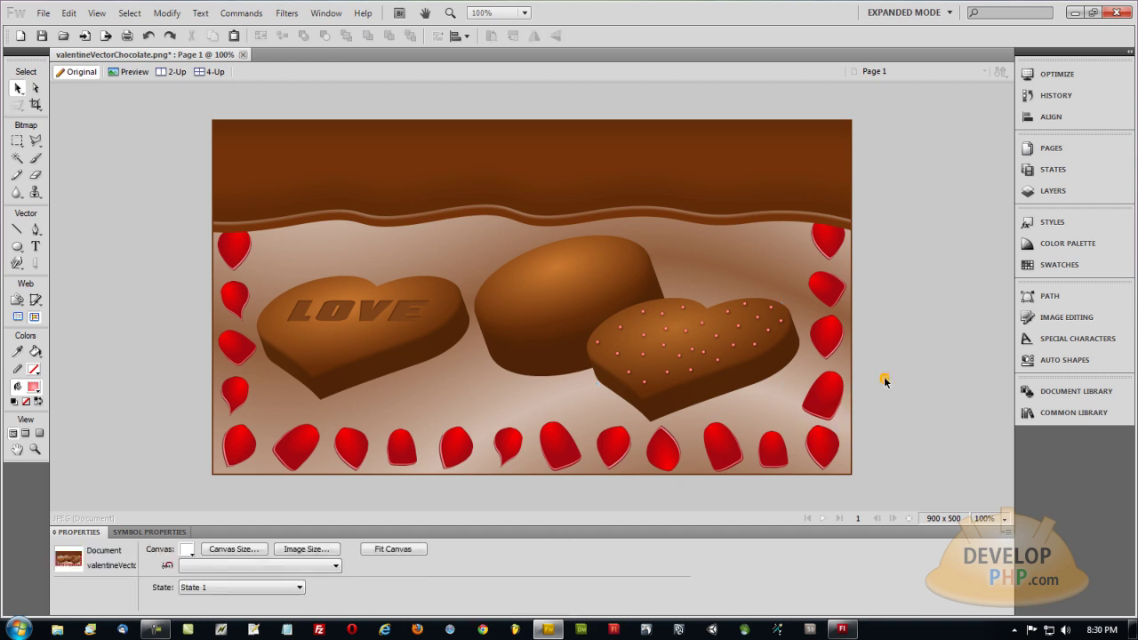
Group the dots with the plain heart, then shift that group to X 542, Y 237 and the round chocolate to X 362, Y 163
click(744, 346)
click(898, 349)
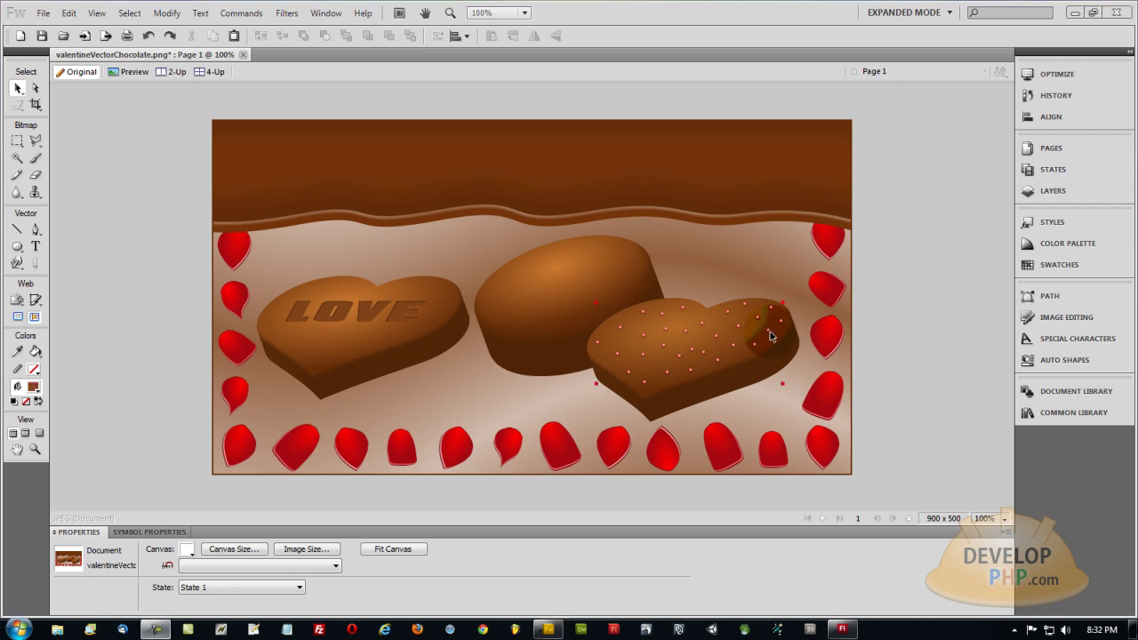
click(770, 330)
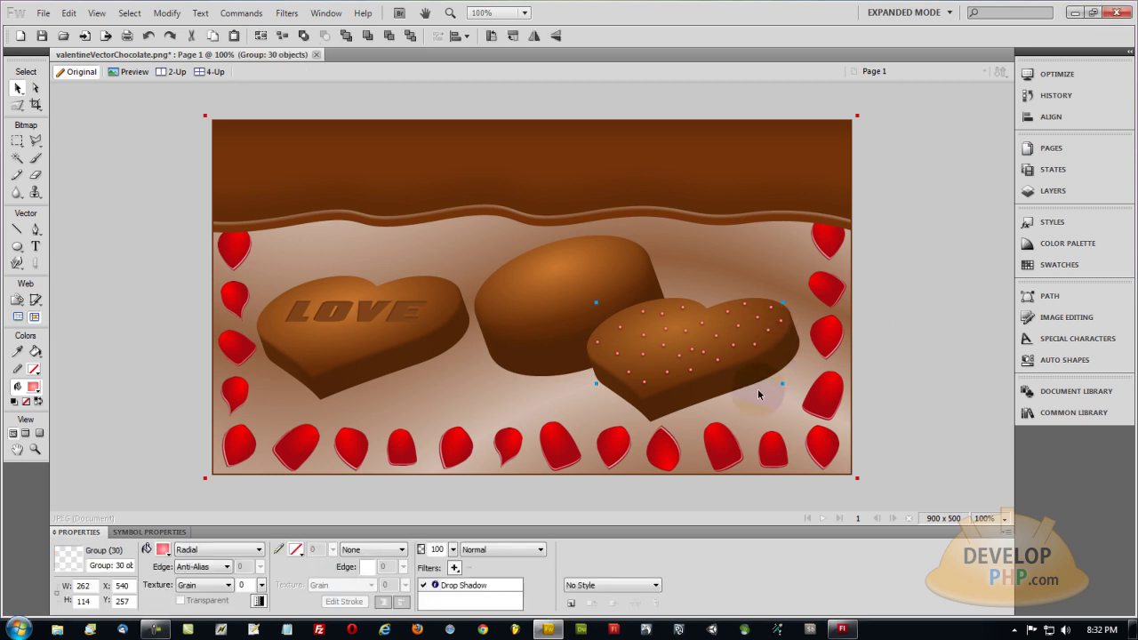
double_click(745, 359)
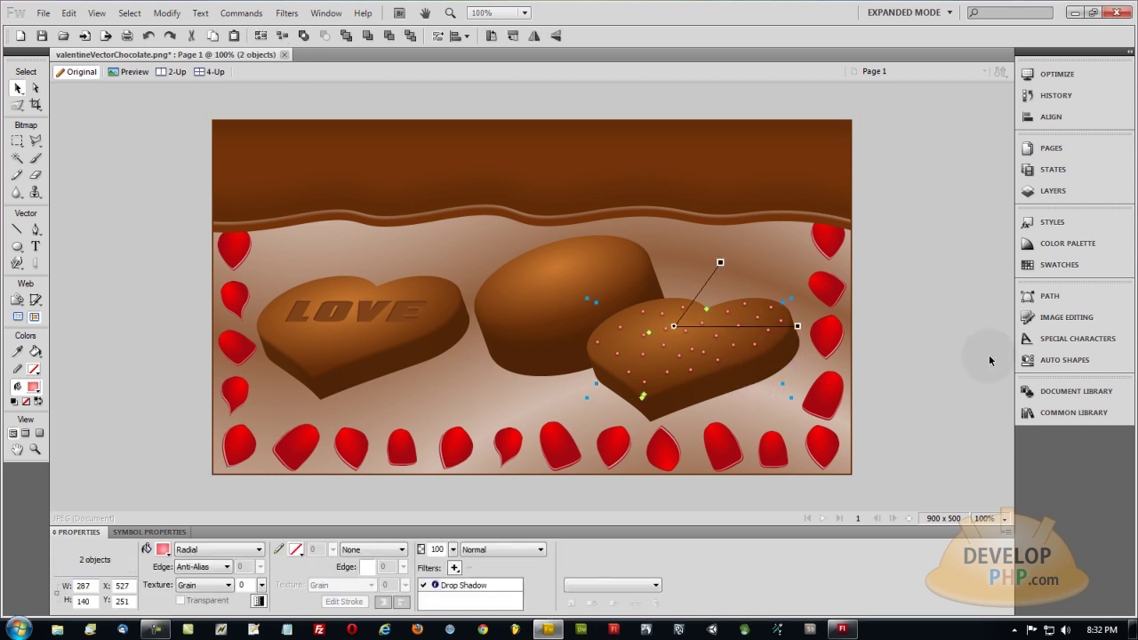
key(ctrl+g)
drag(725, 368, 725, 342)
mouse_move(567, 309)
mouse_down()
mouse_move(562, 297)
mouse_move(564, 313)
mouse_up()
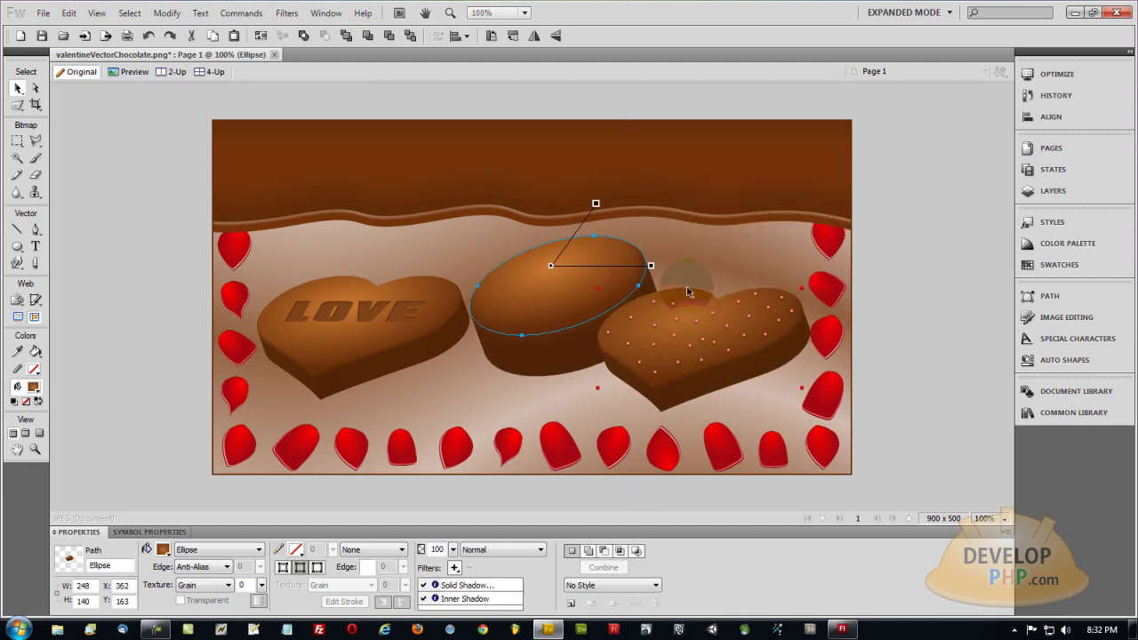
Ungroup the sprinkled heart and place a copy of its dot group over the round chocolate at X 369, Y 161
click(715, 314)
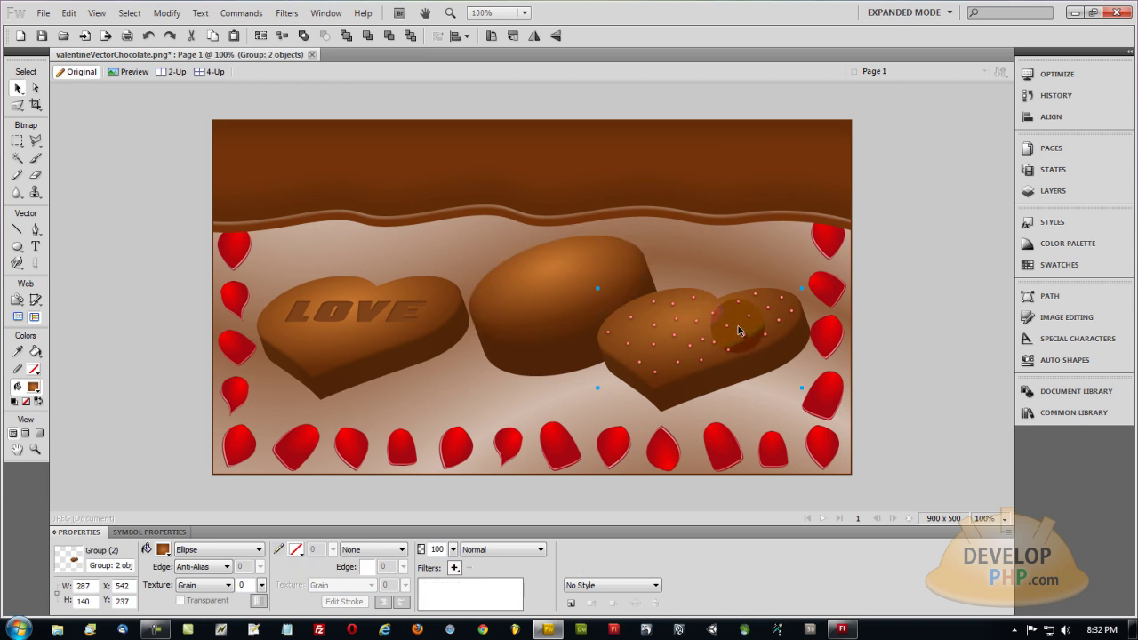
double_click(738, 325)
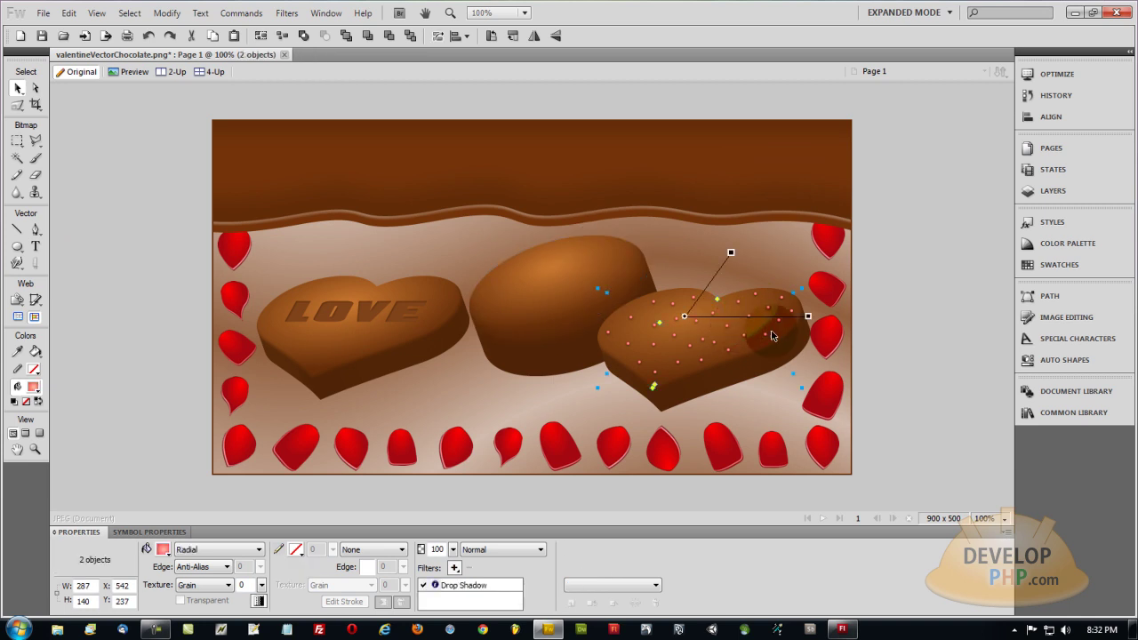
click(969, 350)
click(779, 325)
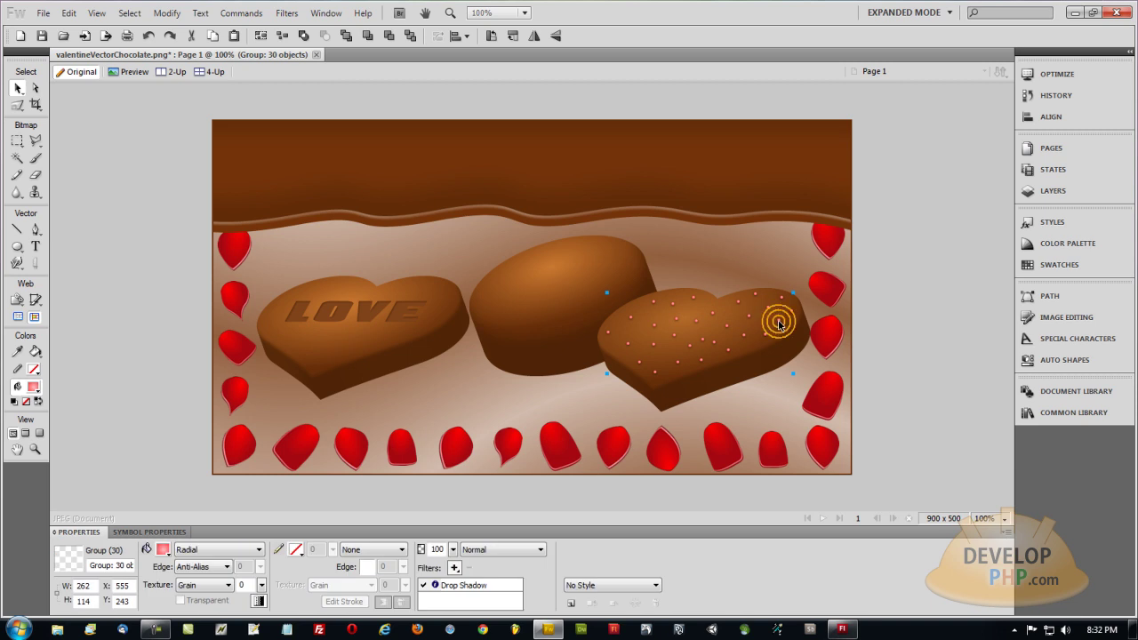
drag(779, 326, 647, 265)
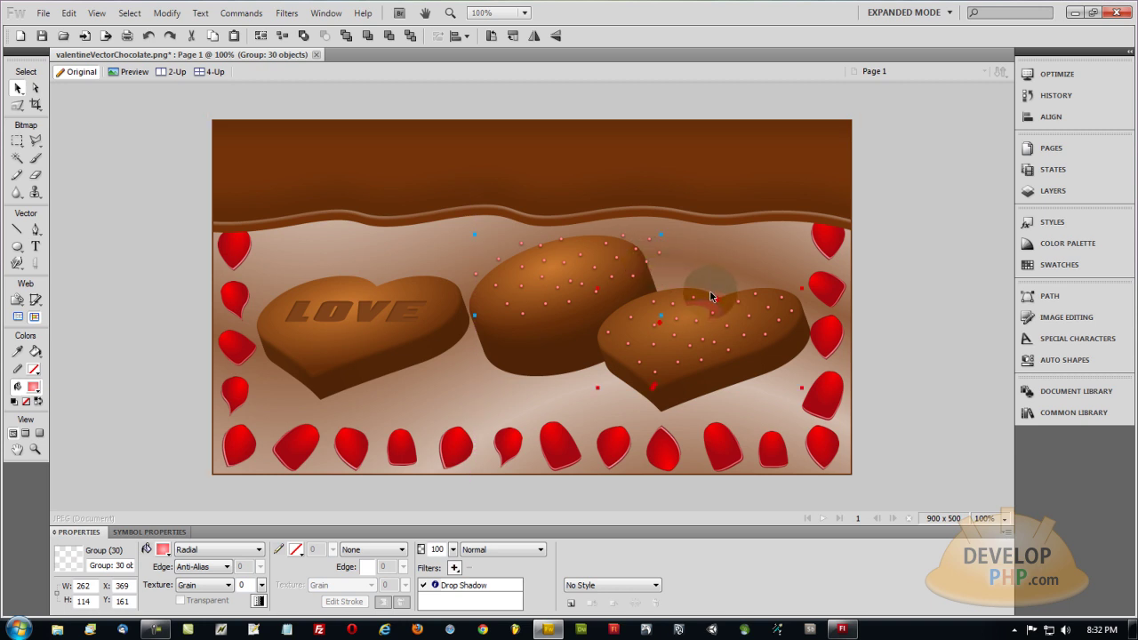
Regroup the plain heart with its original dots and move the group slightly down
click(736, 330)
click(745, 335)
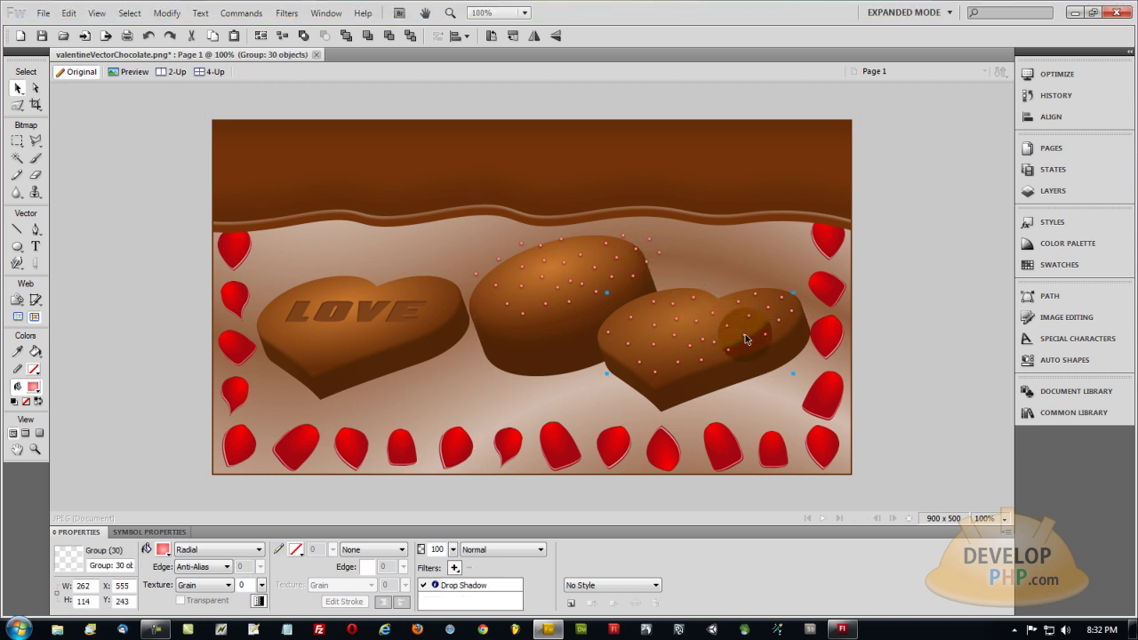
shift+click(756, 352)
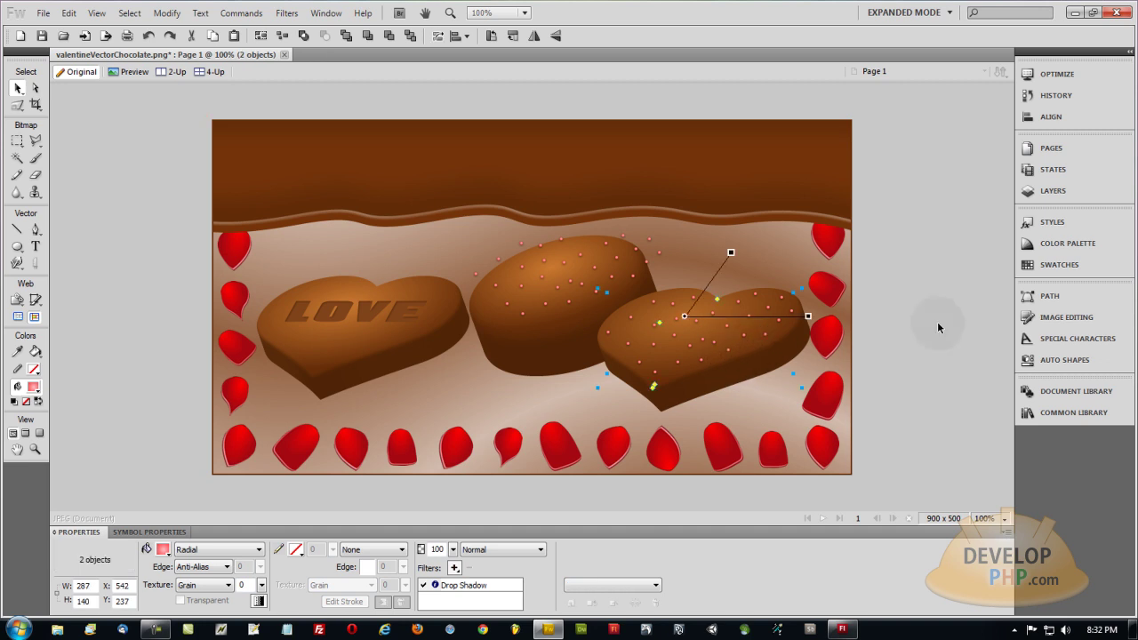
key(ctrl+g)
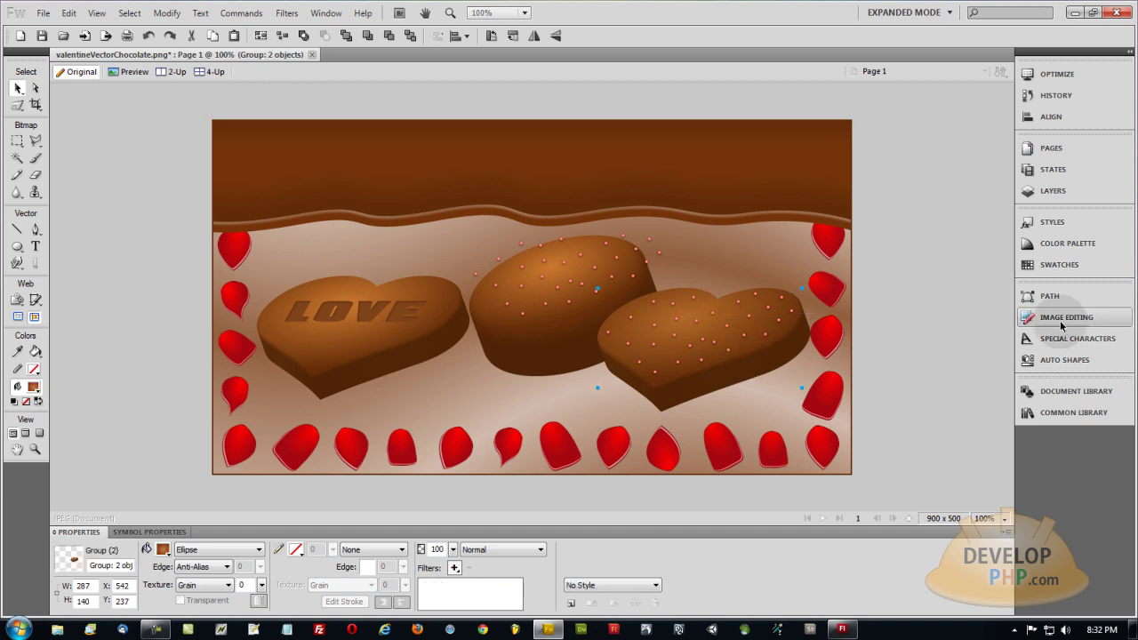
mouse_move(742, 342)
mouse_down()
mouse_move(676, 366)
mouse_move(740, 376)
mouse_move(741, 356)
mouse_up()
Ungroup the copied dots, delete those overhanging the round chocolate's edge, and shift the remaining edge dots onto its top face
click(649, 260)
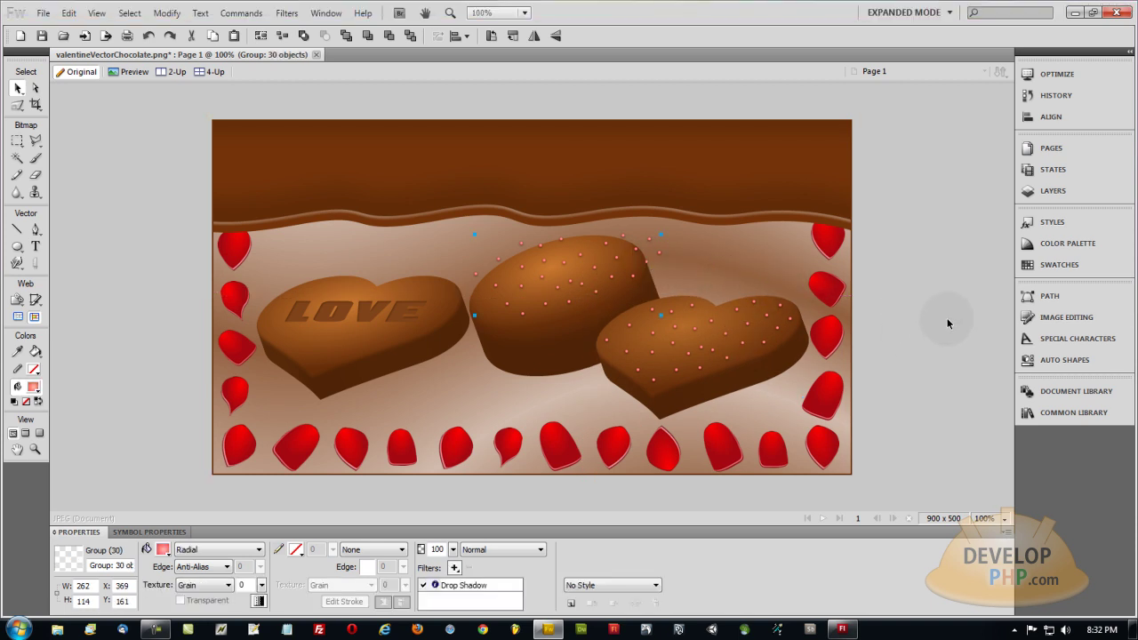
key(ctrl+shift+g)
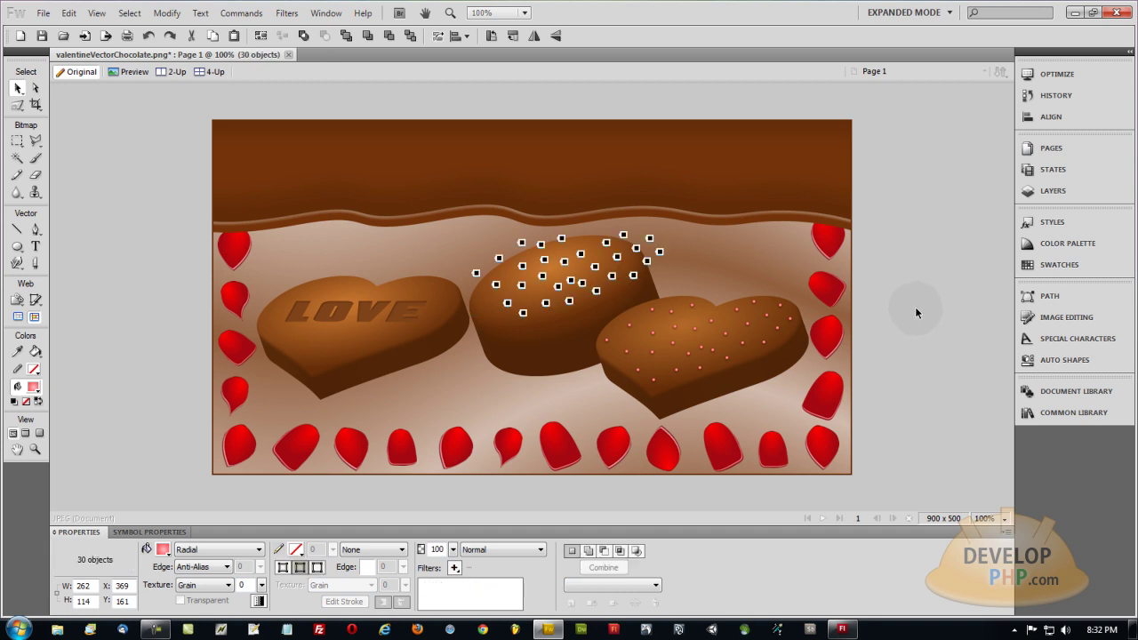
click(910, 281)
click(659, 254)
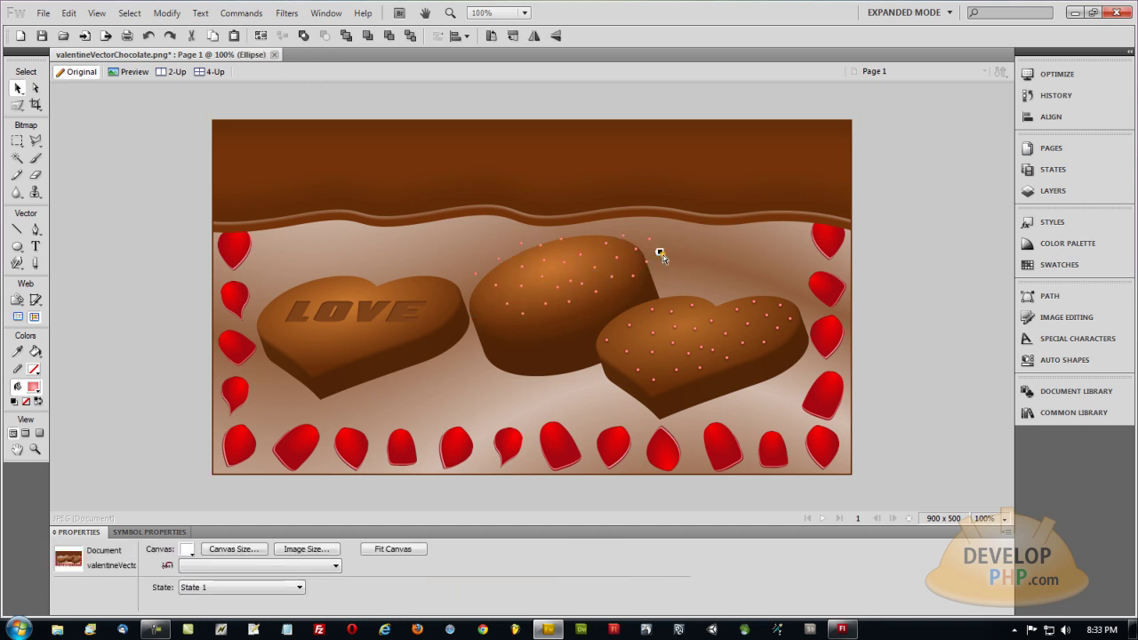
key(Delete)
click(649, 239)
key(Delete)
click(646, 261)
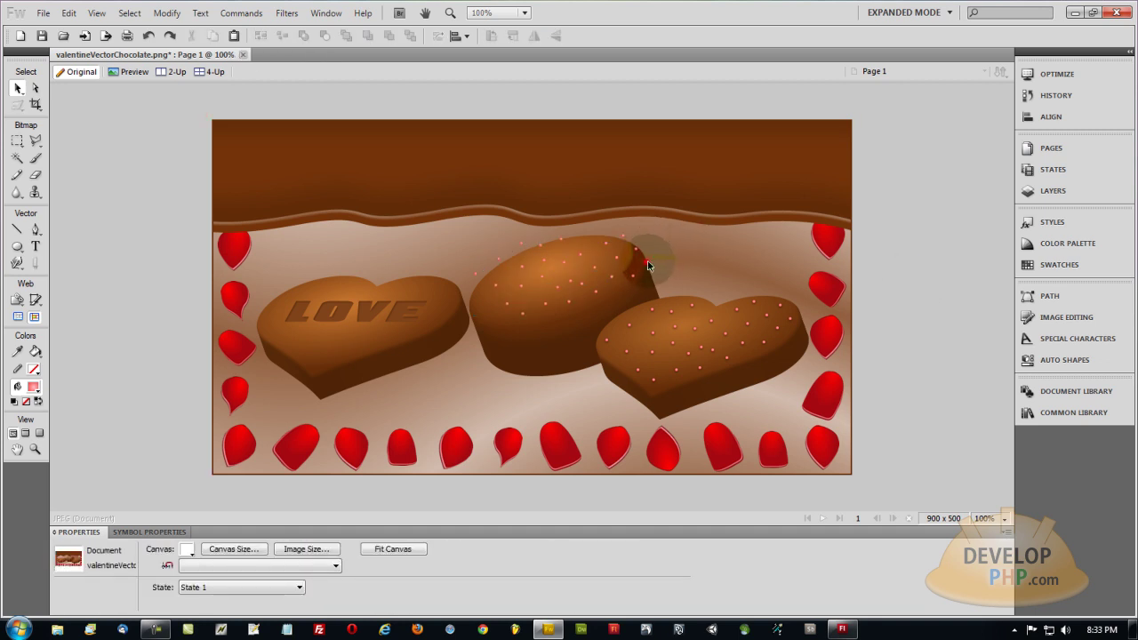
key(Delete)
click(561, 238)
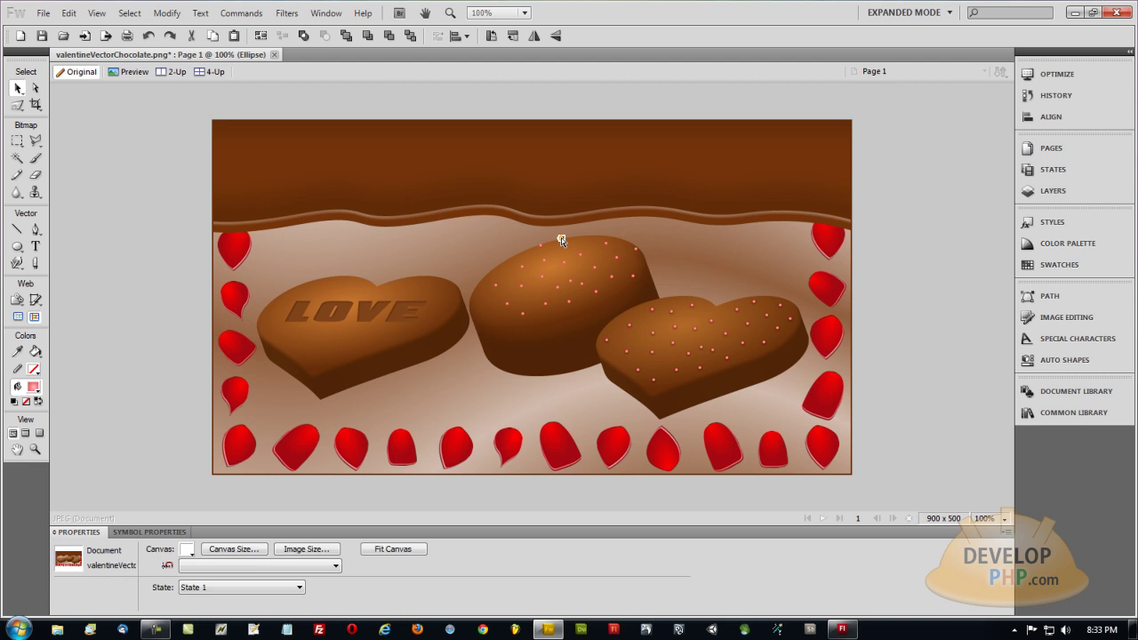
click(562, 239)
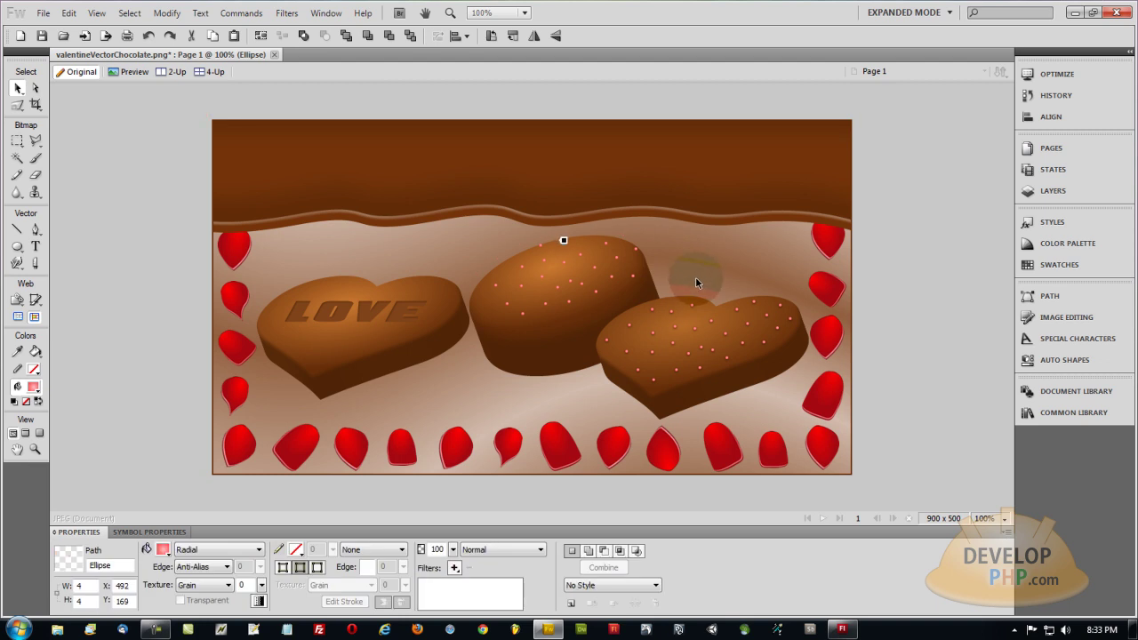
Recolour six scattered dots on the round chocolate with a radial gradient from bright green at the centre to dark green
click(617, 256)
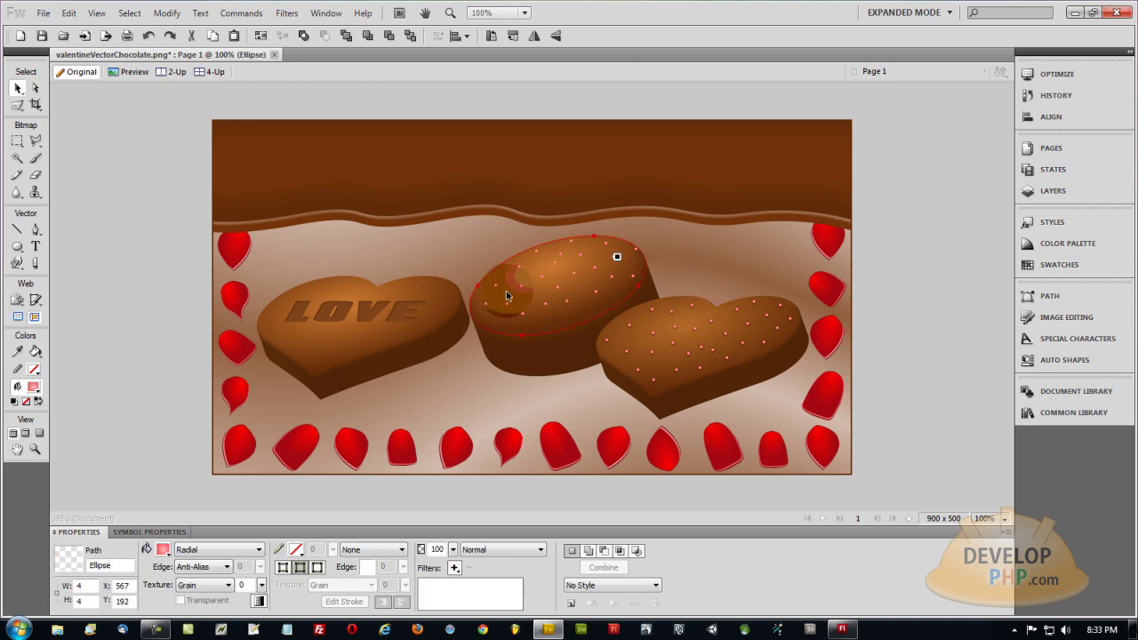
shift+click(529, 287)
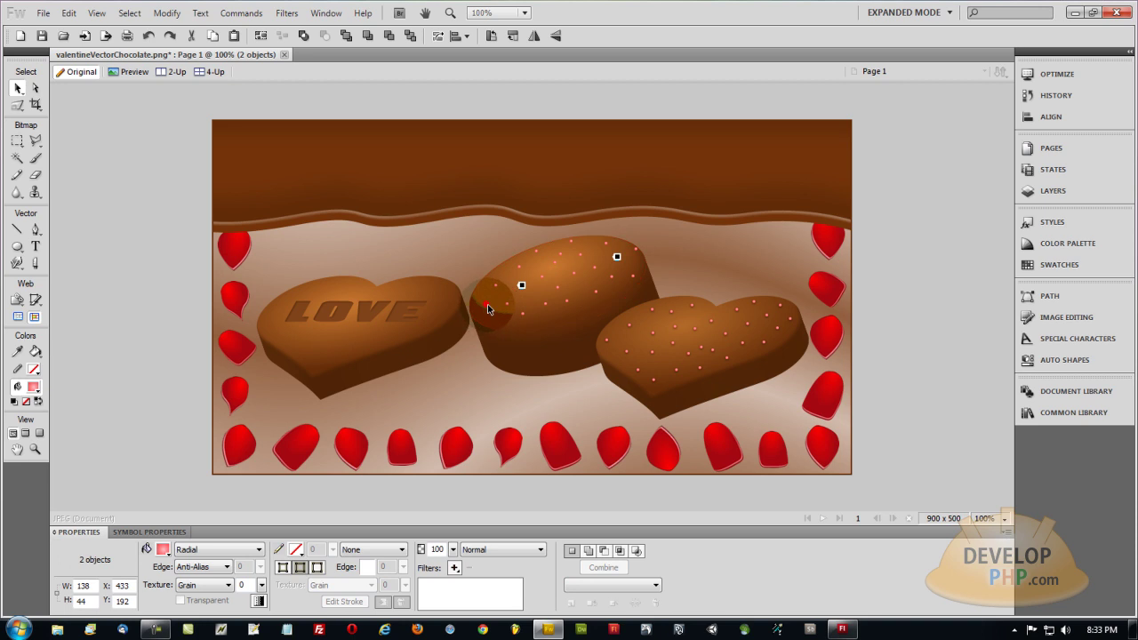
shift+click(563, 253)
shift+click(596, 267)
click(163, 550)
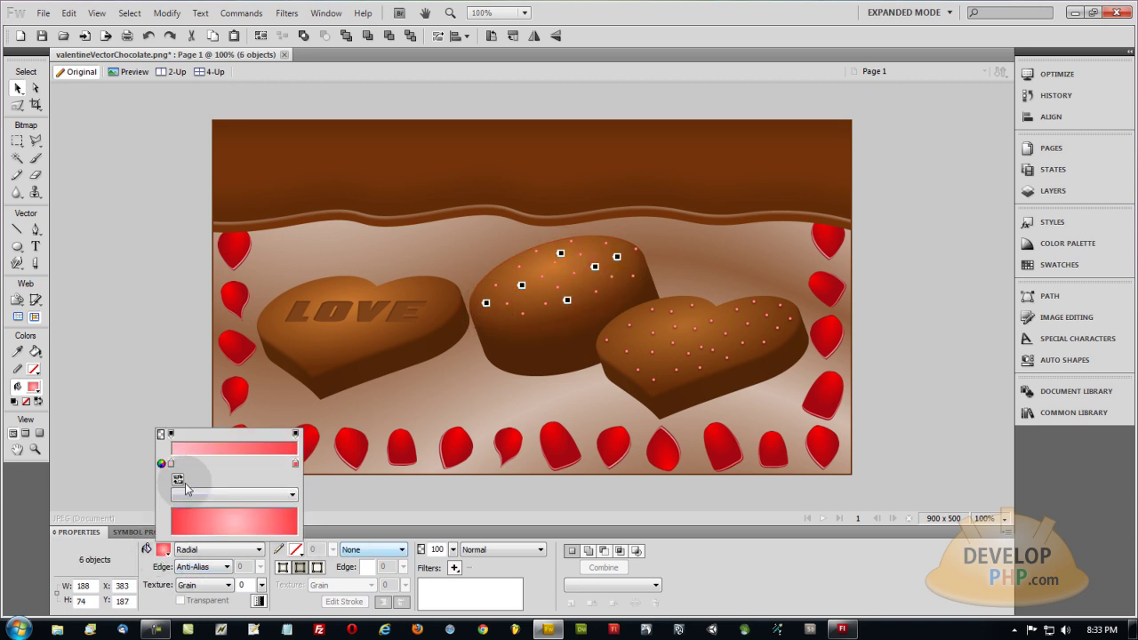
click(171, 464)
click(274, 414)
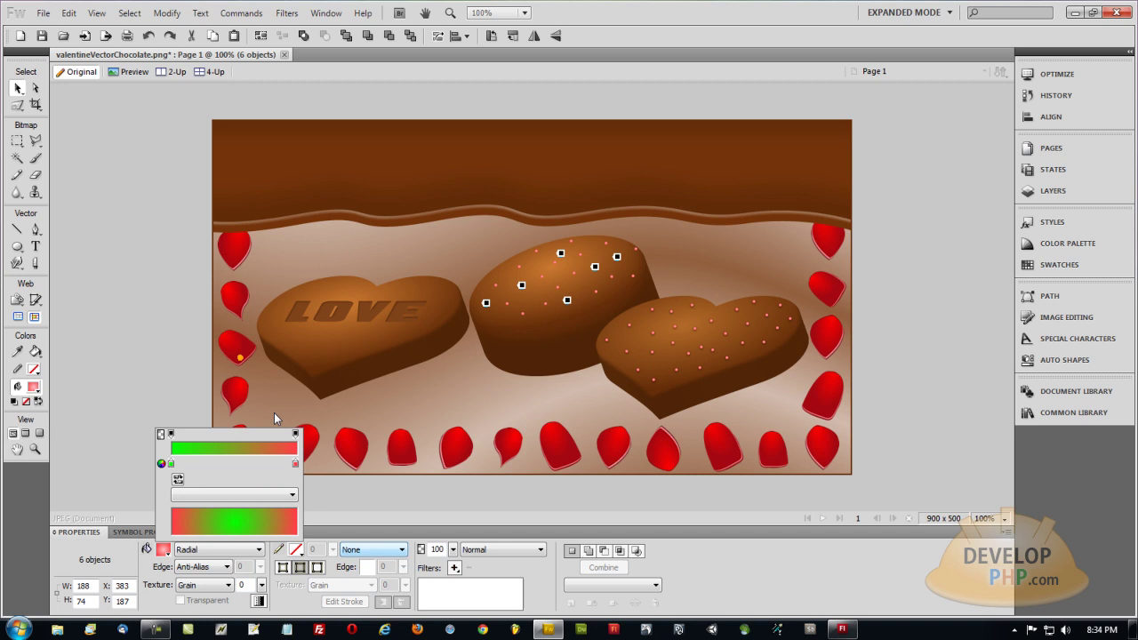
click(295, 464)
click(351, 360)
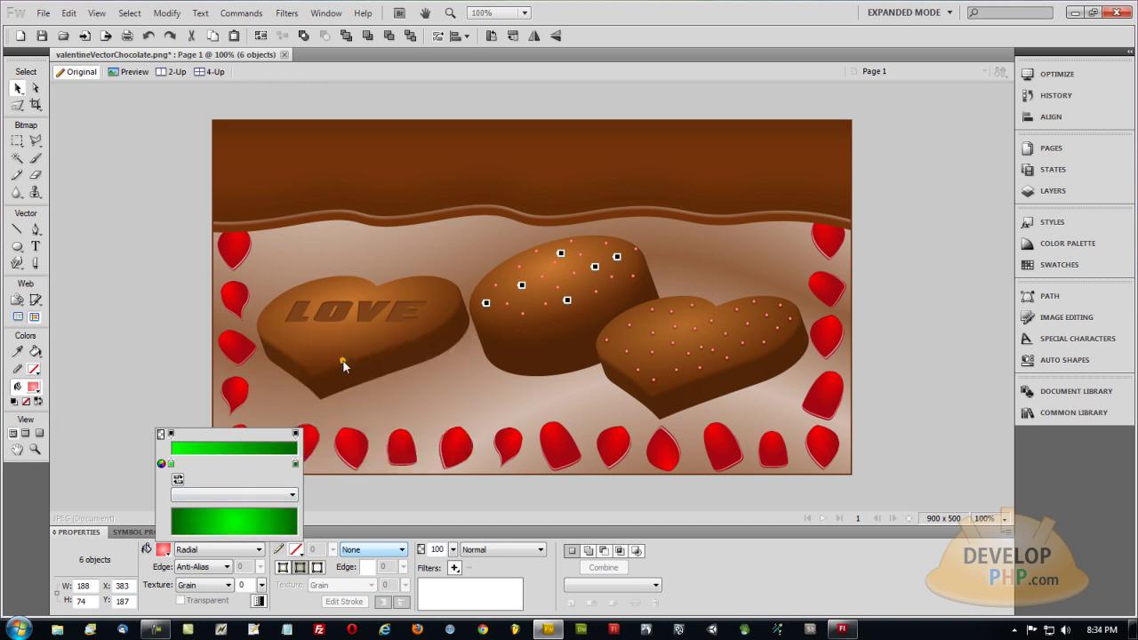
click(166, 308)
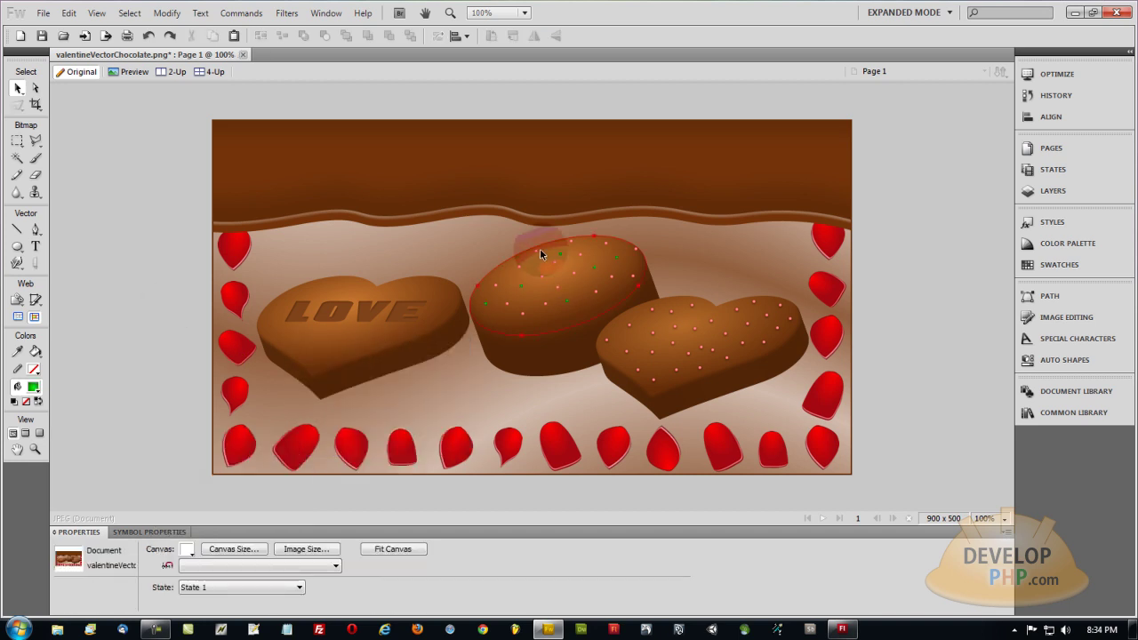
Recolour five other pink dots on the round chocolate with a radial gradient from yellow at the centre to orange
click(545, 280)
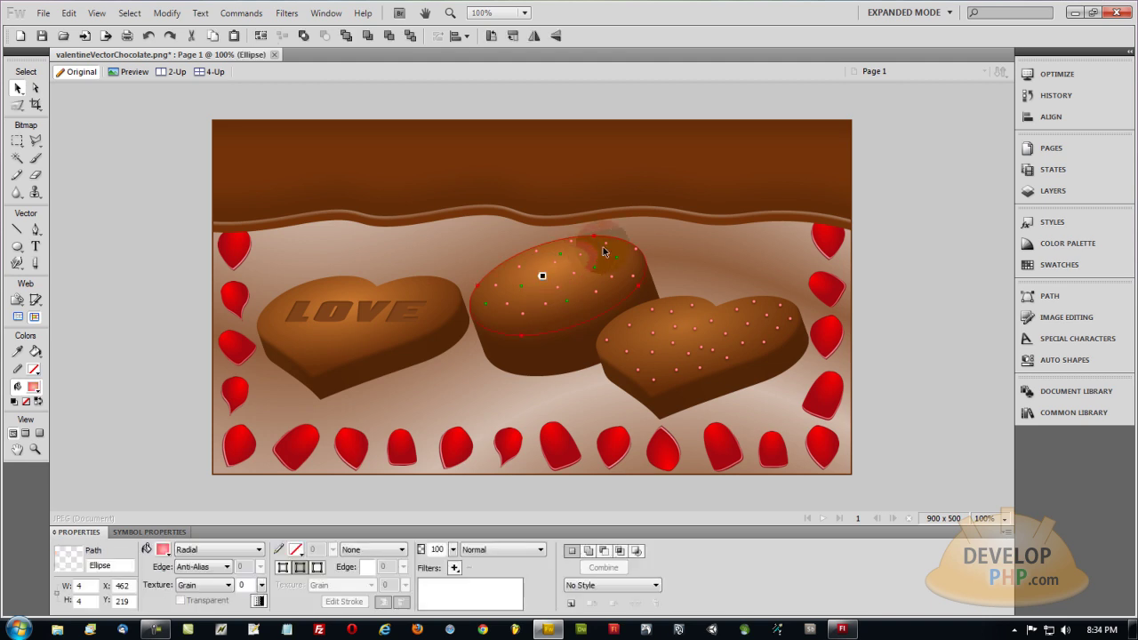
shift+click(606, 245)
click(163, 550)
click(171, 464)
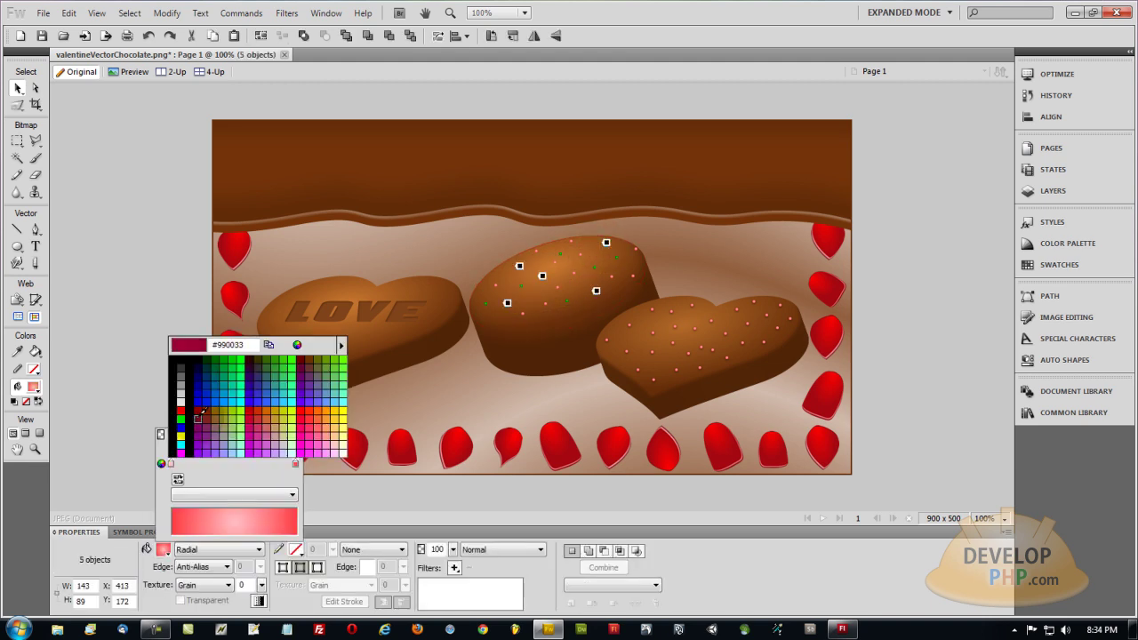
click(185, 433)
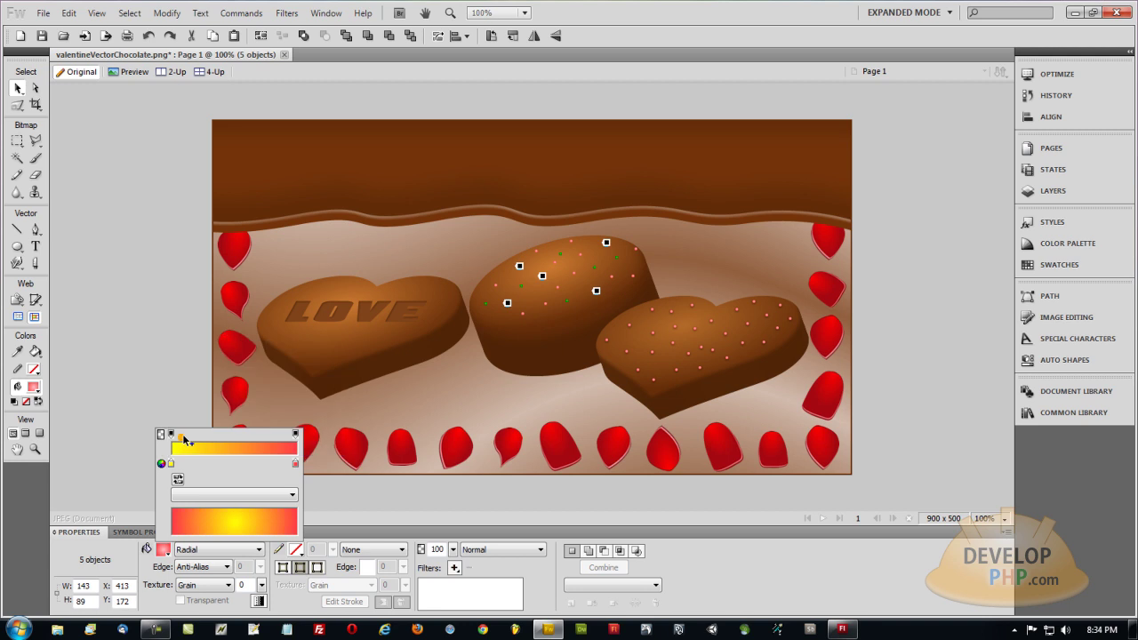
click(296, 463)
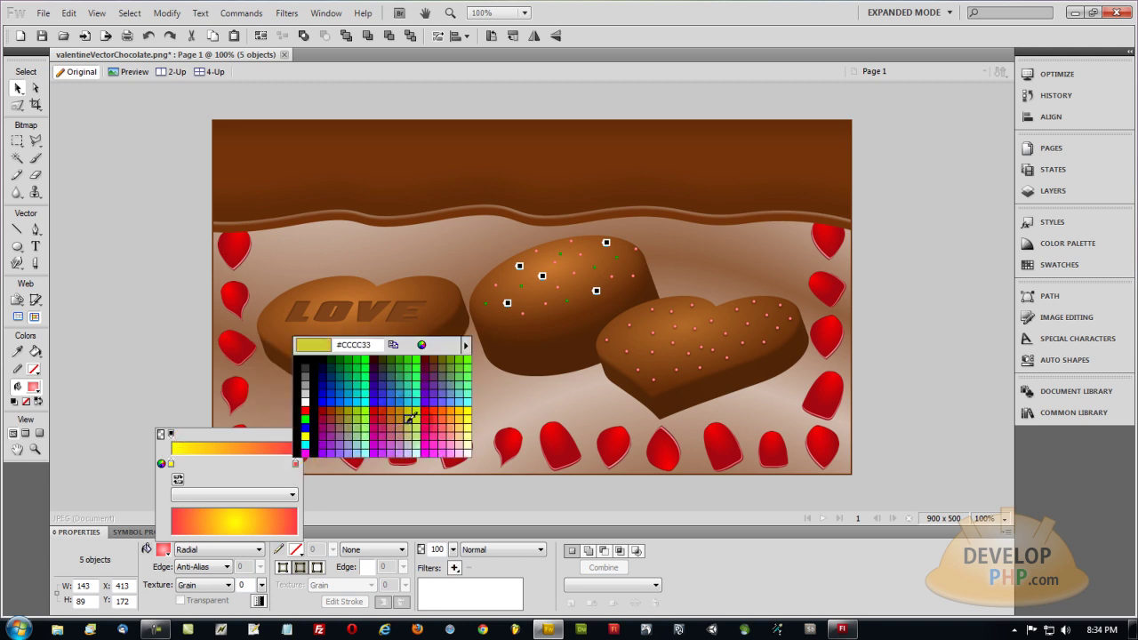
click(444, 407)
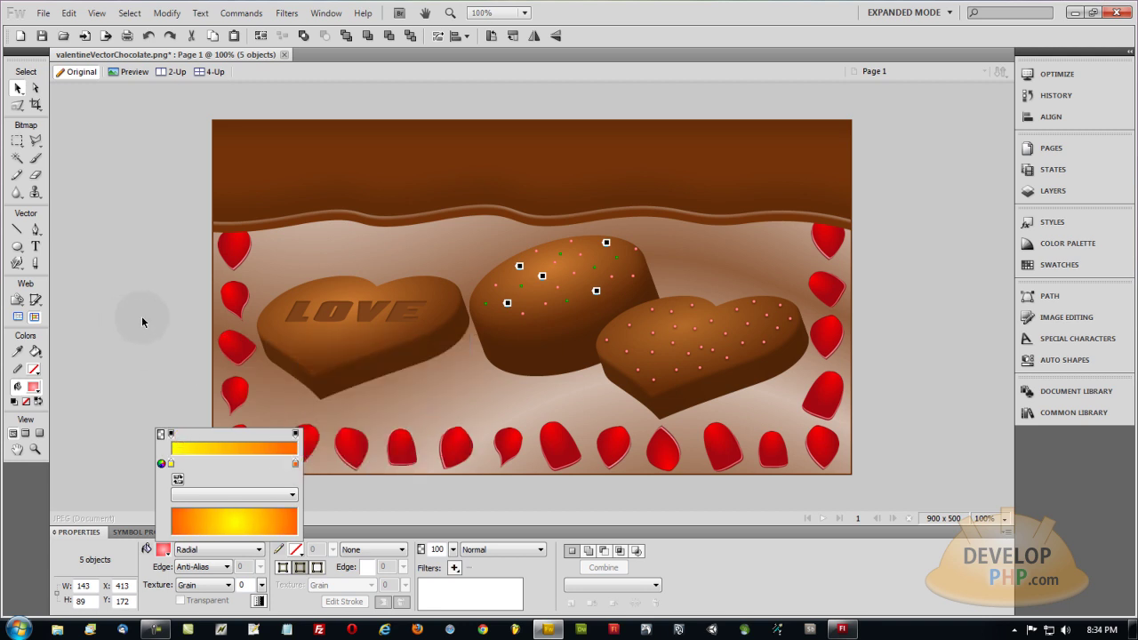
Shift the two pink dots nearest the round chocolate's outer edge slightly inward on its top face
click(141, 316)
click(633, 249)
drag(632, 249, 635, 276)
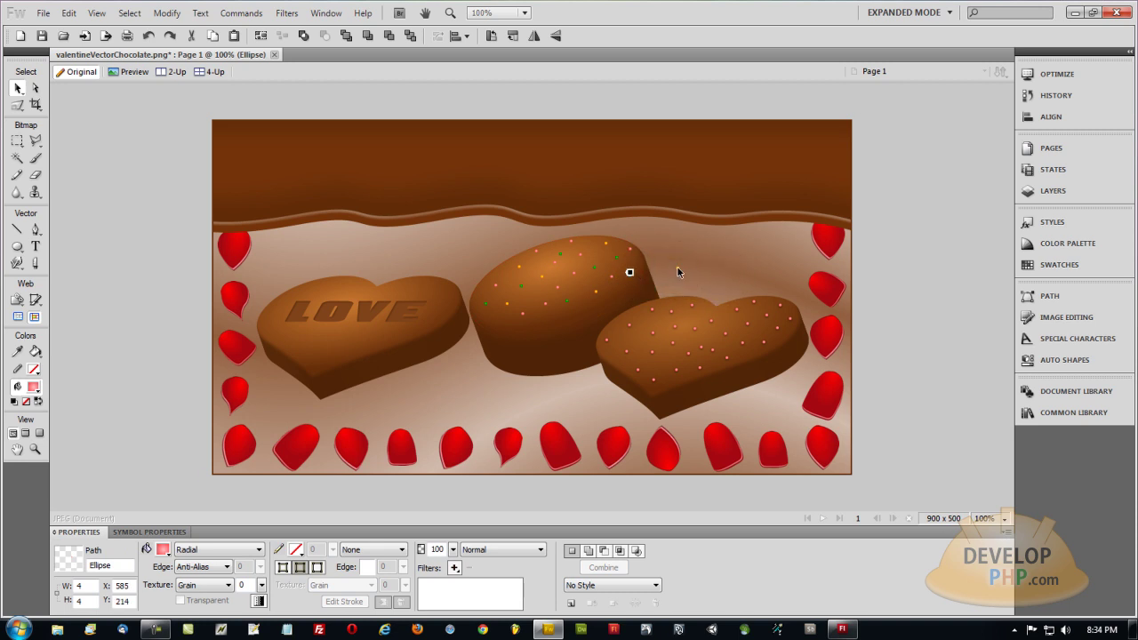
click(676, 268)
click(629, 250)
click(876, 252)
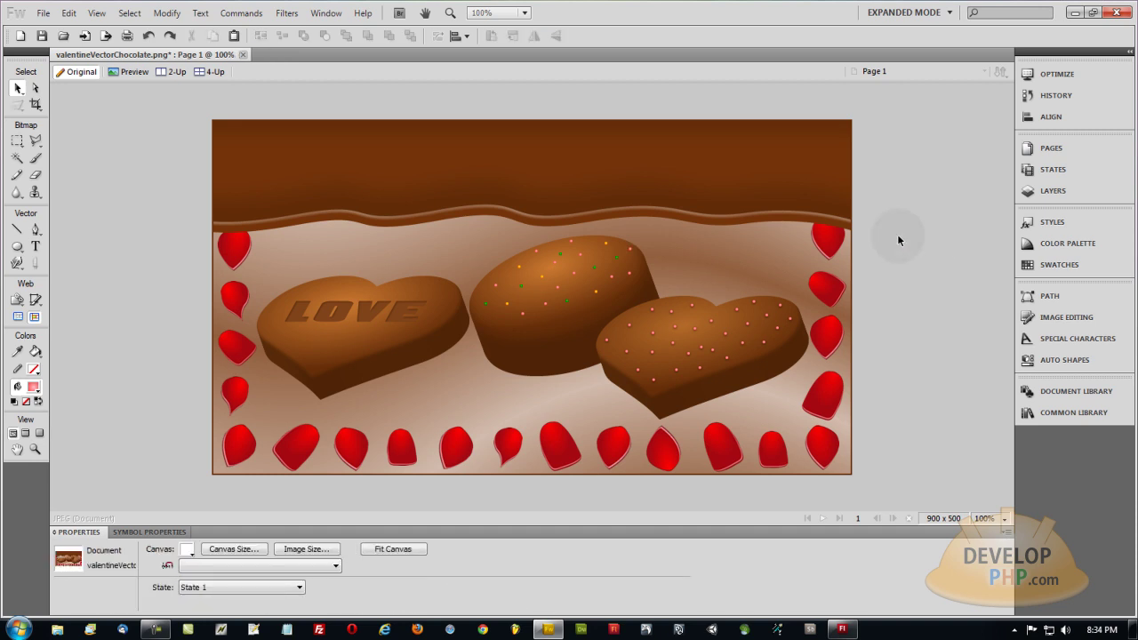
Move the pink-sprinkled heart down out of the way and group the round chocolate's top face with its body and dots
drag(750, 323, 742, 393)
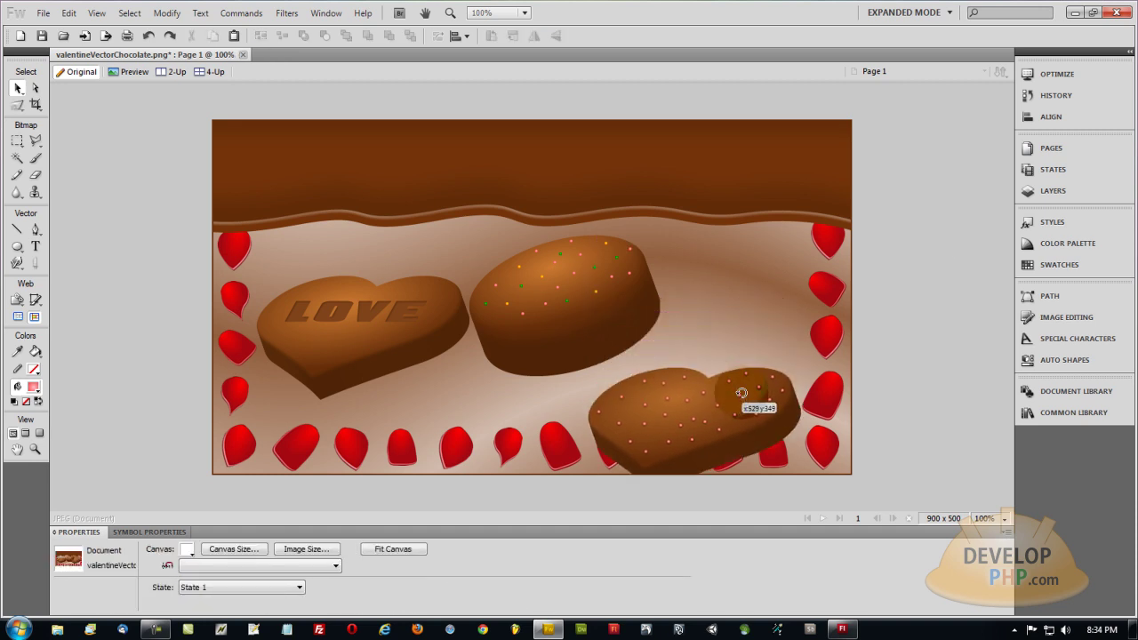
drag(900, 241, 472, 338)
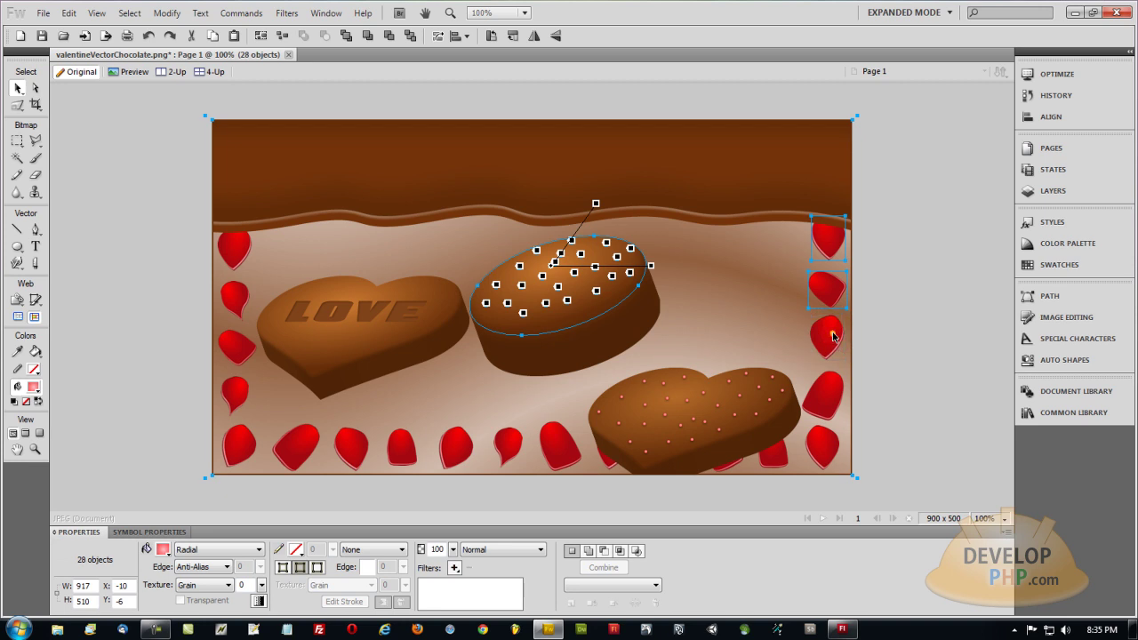
shift+click(851, 258)
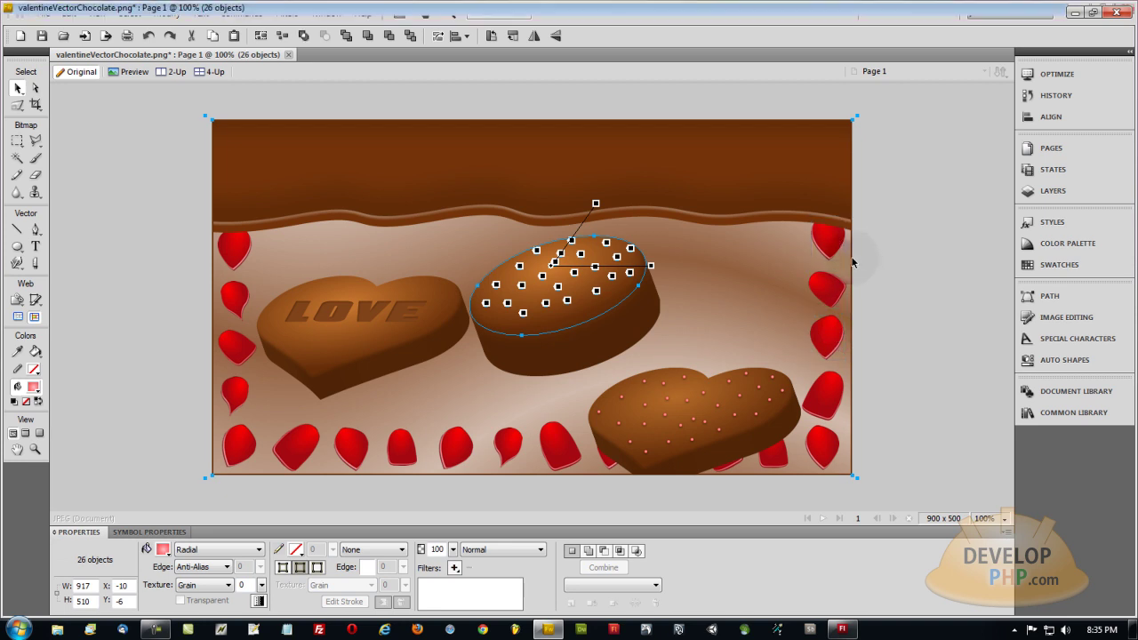
shift+click(787, 262)
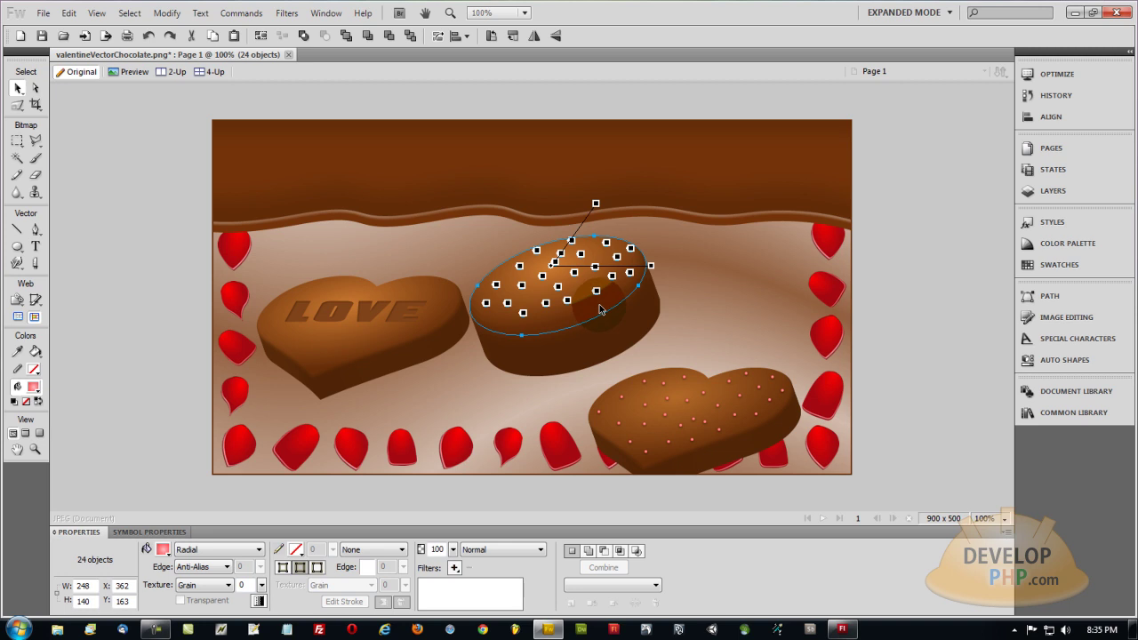
key(ctrl+g)
Duplicate the grouped round chocolate and flatten the copy into a bitmap
drag(600, 310, 576, 285)
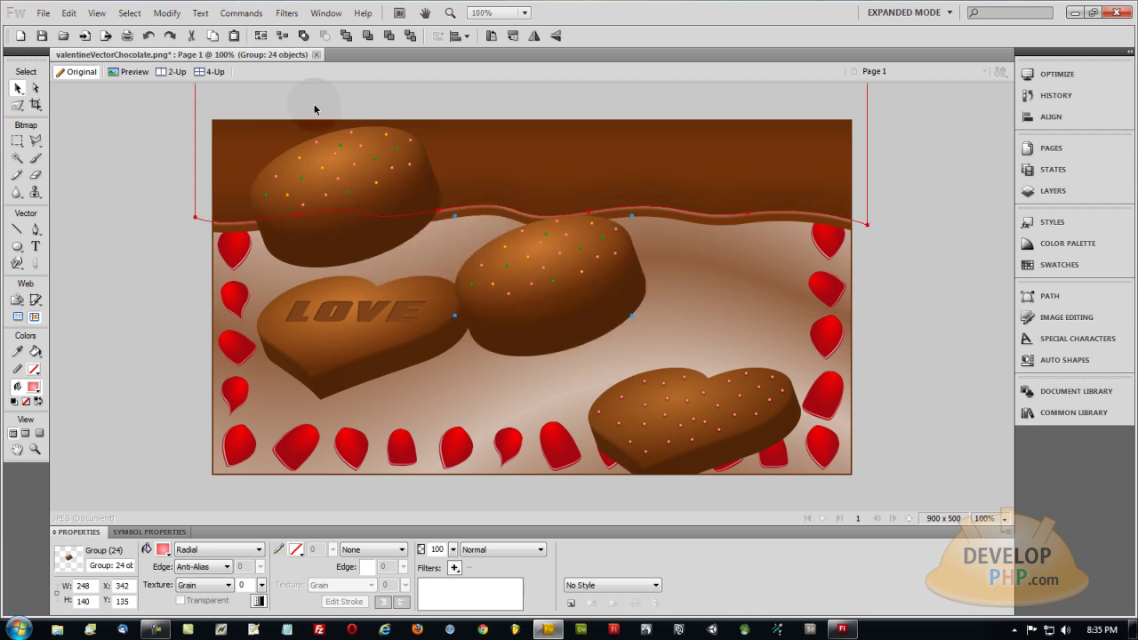
click(166, 12)
click(191, 155)
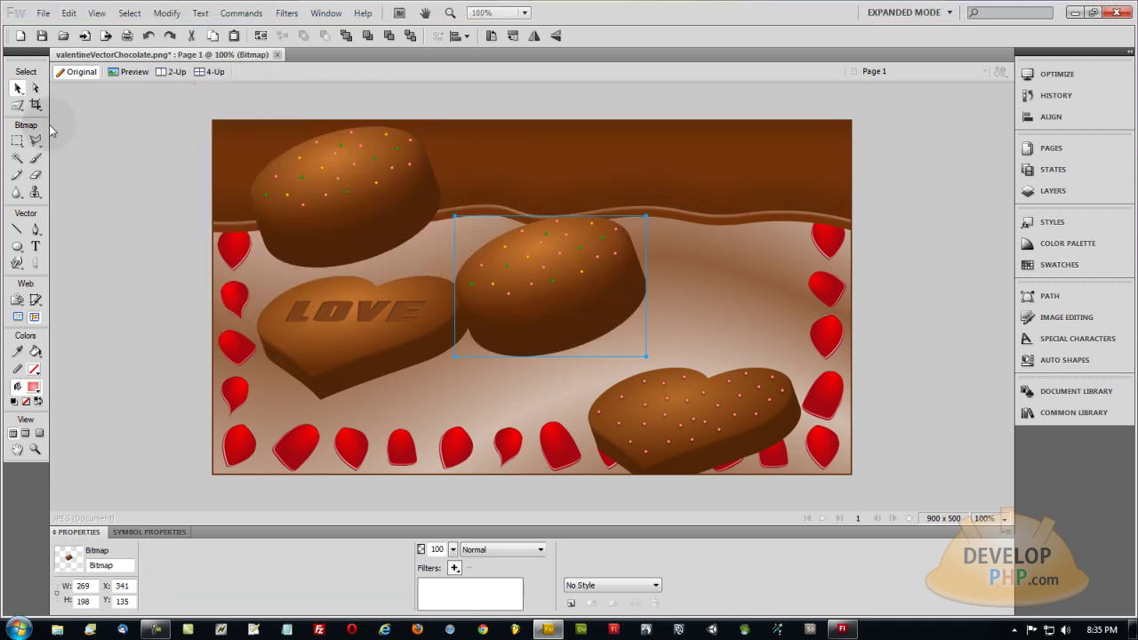
Scale the round chocolate bitmap down to about 128 by 94 px and move the full-size original off the canvas
drag(21, 110, 32, 117)
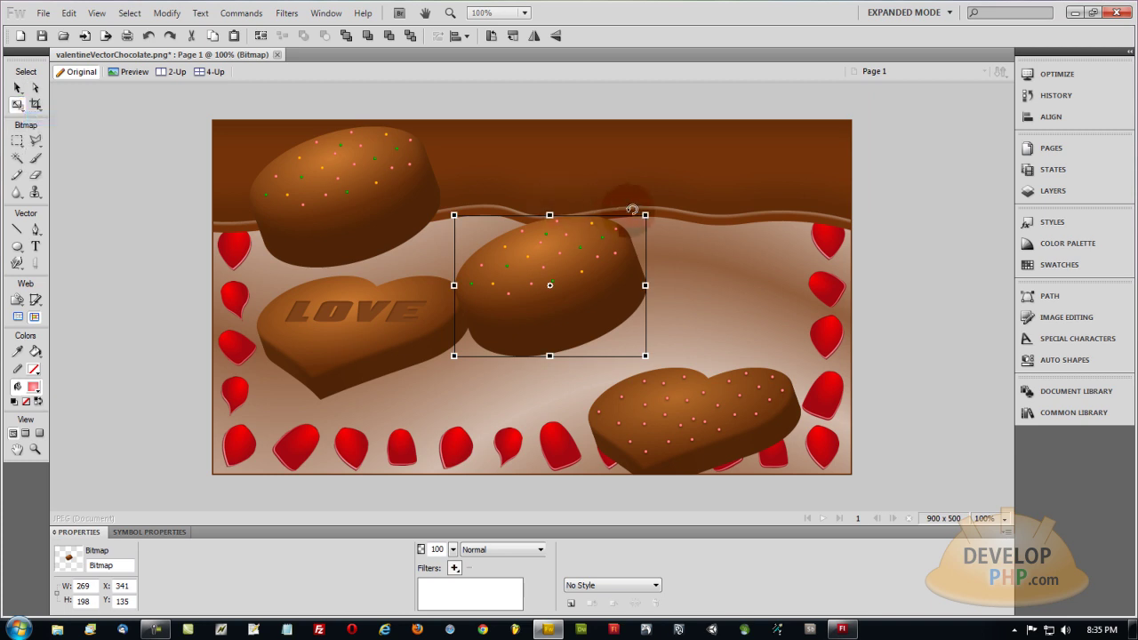
drag(646, 214, 596, 248)
drag(356, 183, 975, 277)
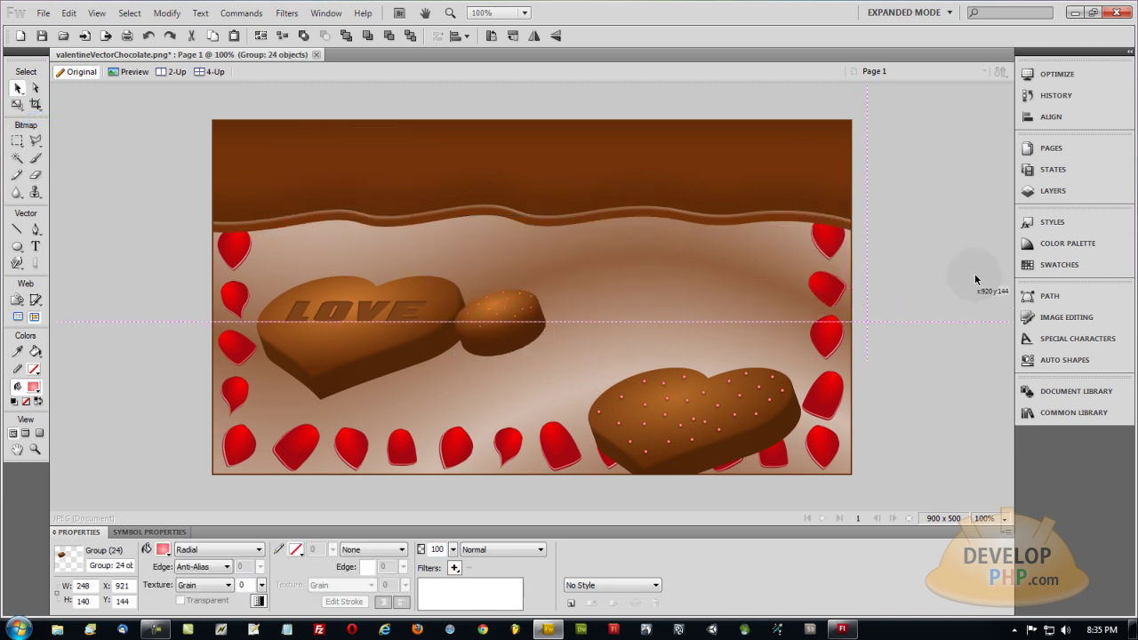
Move the pink-sprinkled heart back up and group the LOVE text with its heart chocolate
drag(711, 411, 712, 320)
click(384, 312)
shift+click(331, 354)
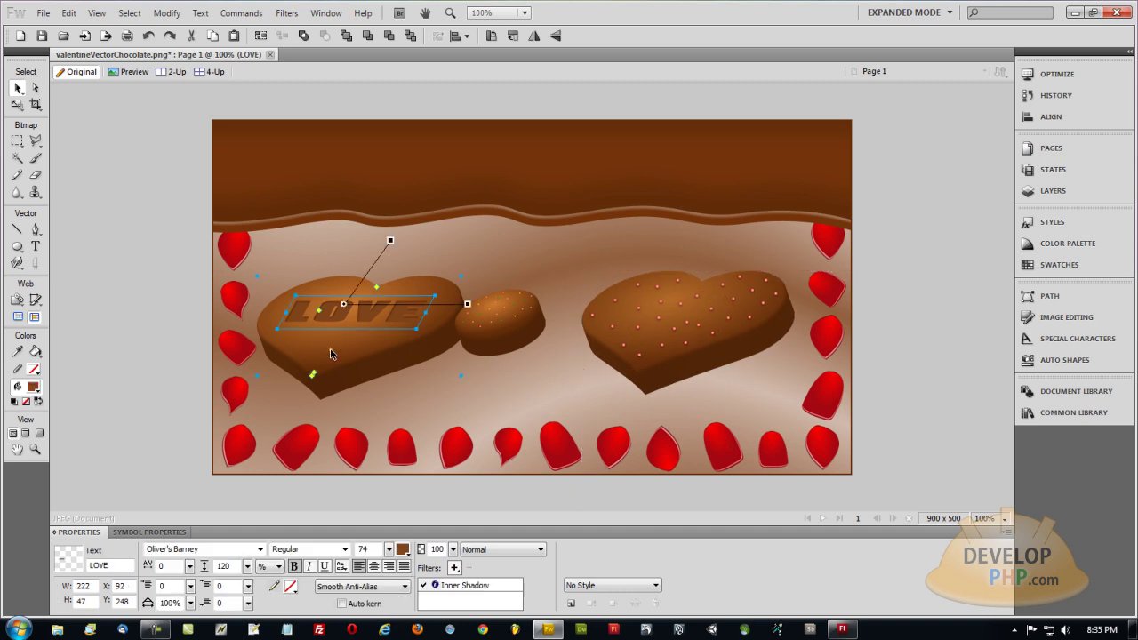
key(ctrl+g)
Arrange the LOVE heart, the small round chocolate and the pink-sprinkled heart in a row with small gaps between them
drag(366, 342, 381, 343)
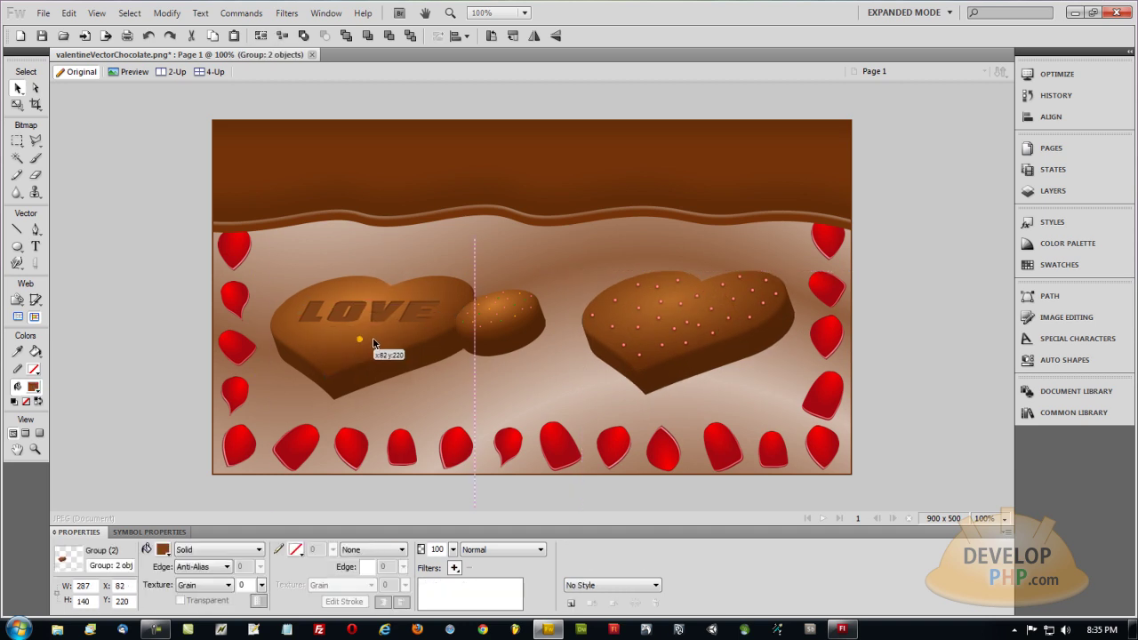
drag(494, 330, 535, 331)
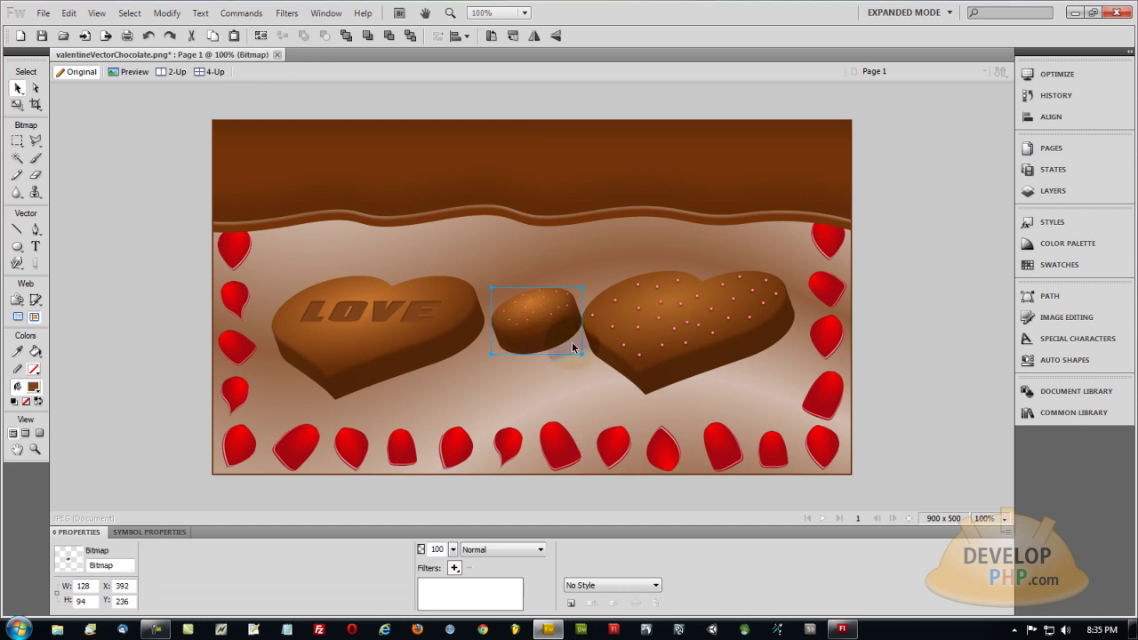
click(659, 332)
drag(659, 332, 663, 332)
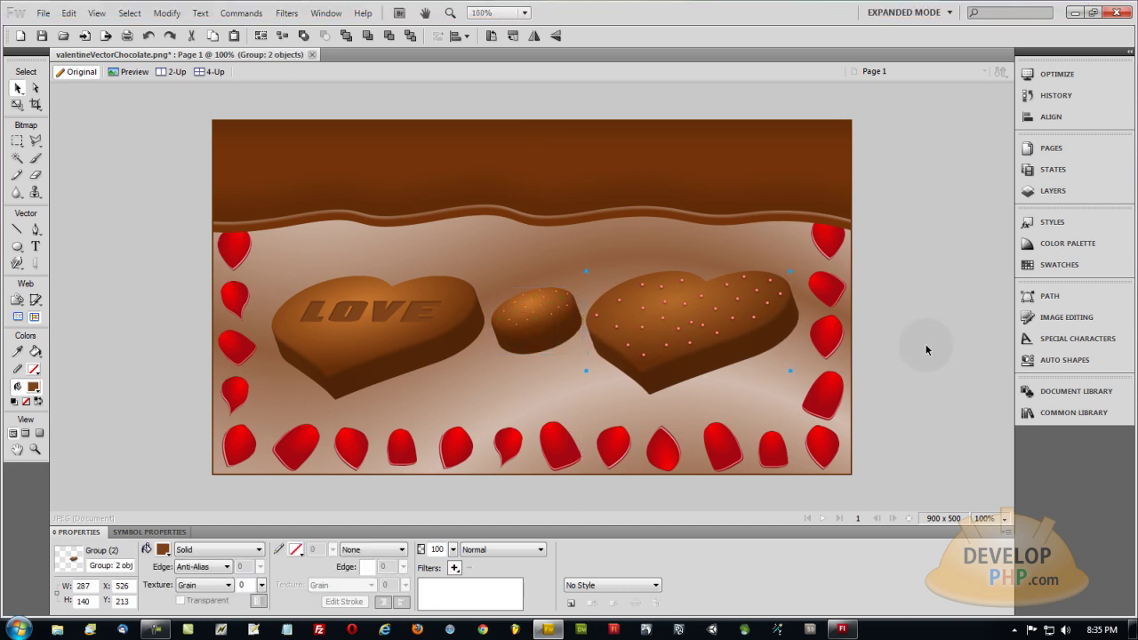
click(926, 349)
Add the title "Valentine Vector Chocolate" on the dark chocolate banner in white at size 46
click(35, 247)
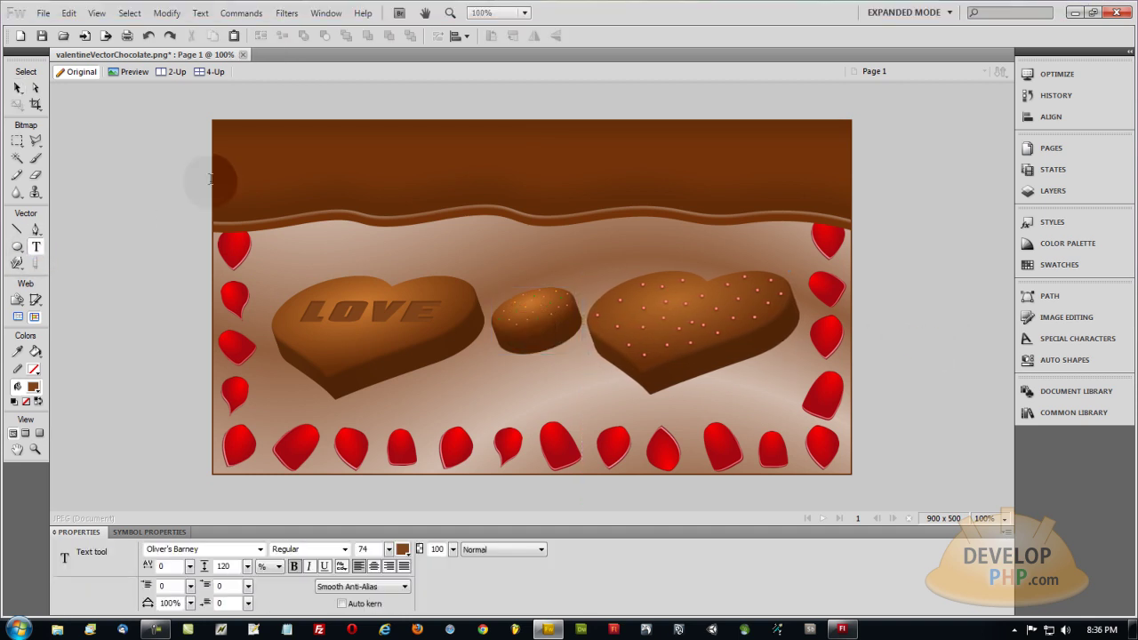
click(234, 160)
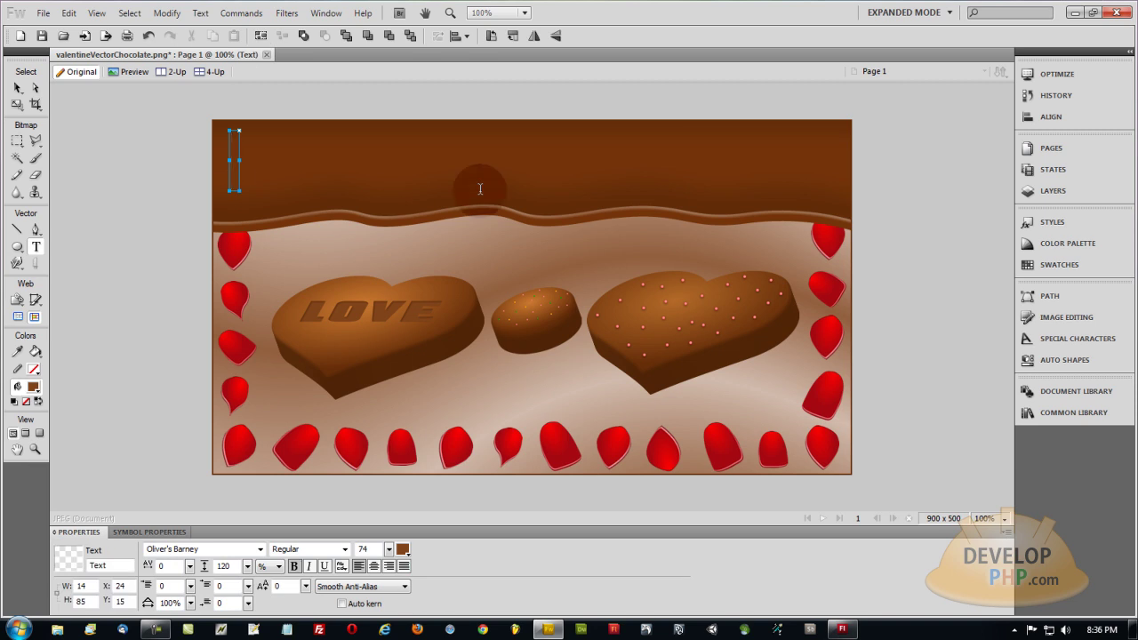
text(VALENTINE)
text(Vector Chocolate)
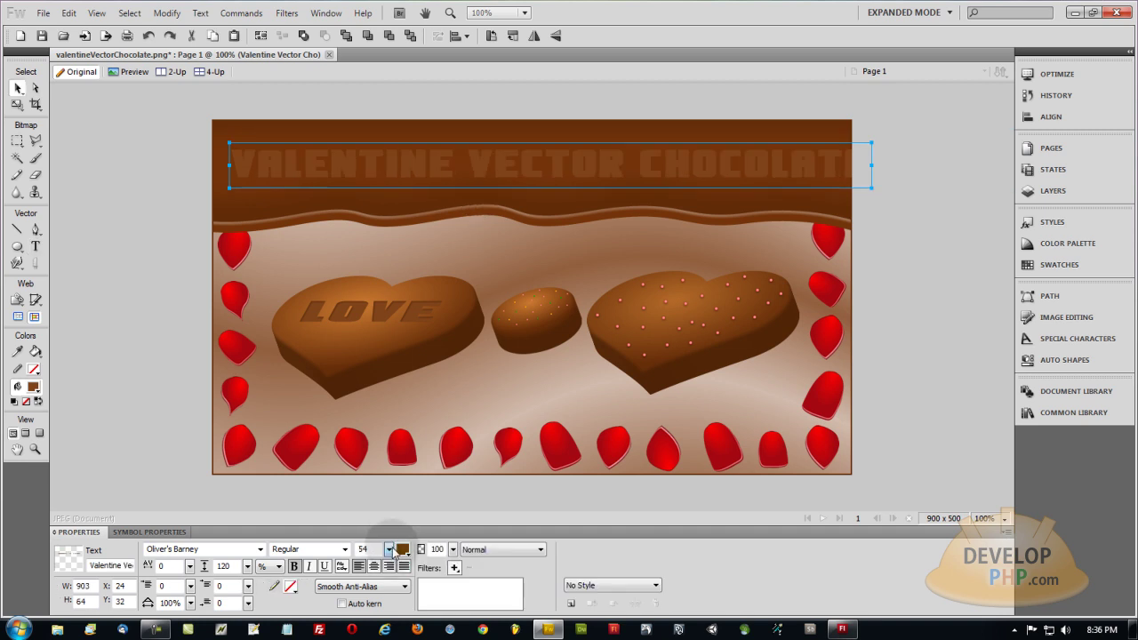
drag(392, 555, 392, 562)
click(402, 549)
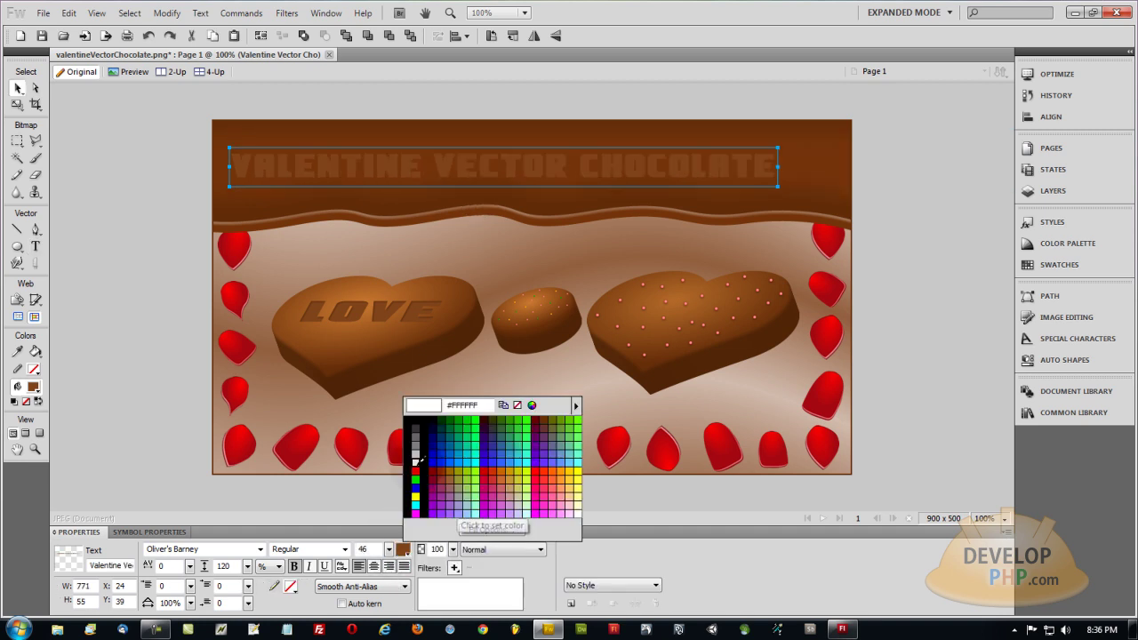
click(414, 468)
Set the title in the Scriptina font at size 59 and centre it on the banner
click(260, 550)
drag(260, 282, 270, 477)
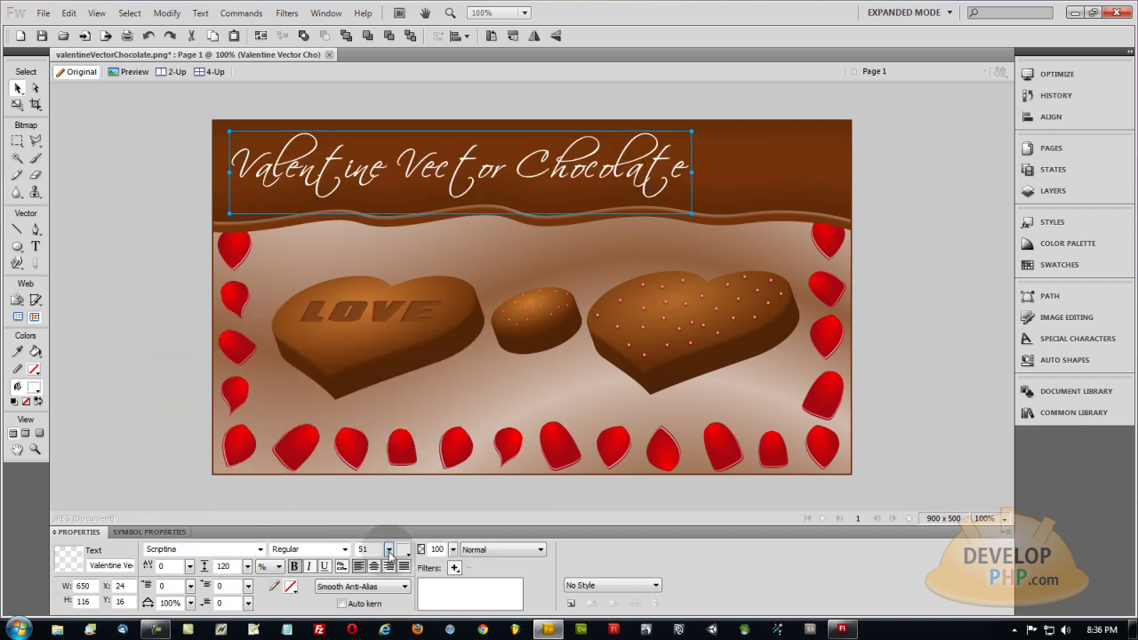
drag(390, 553, 389, 537)
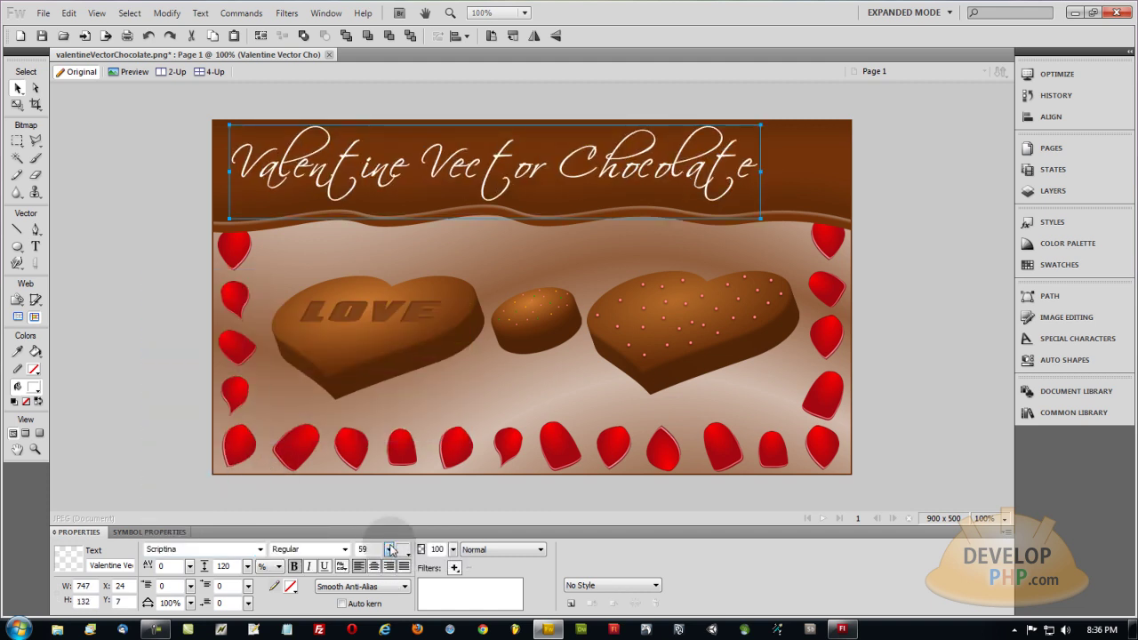
drag(327, 187, 371, 175)
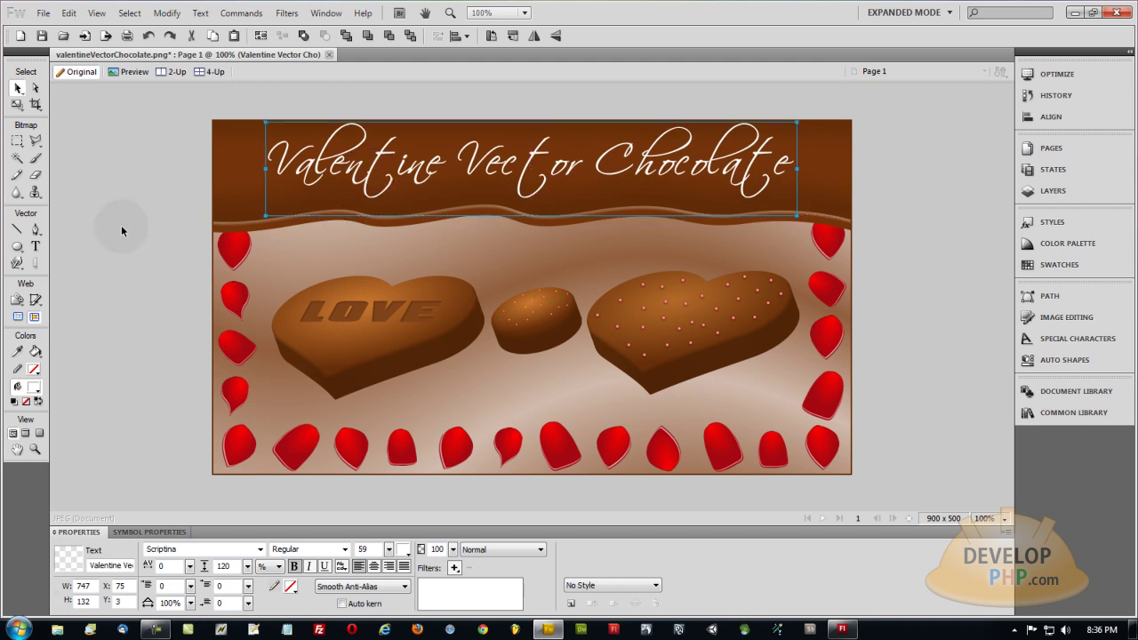
Recolour the title with the orange-brown sampled from the small round chocolate, lightened to a pale caramel tan
click(403, 550)
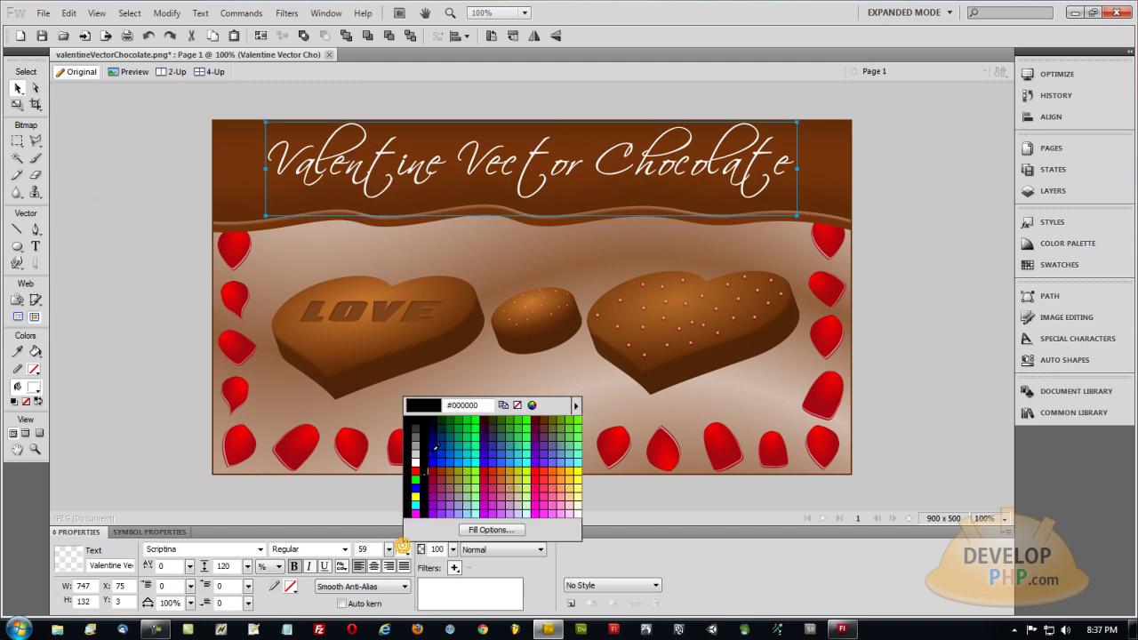
click(532, 297)
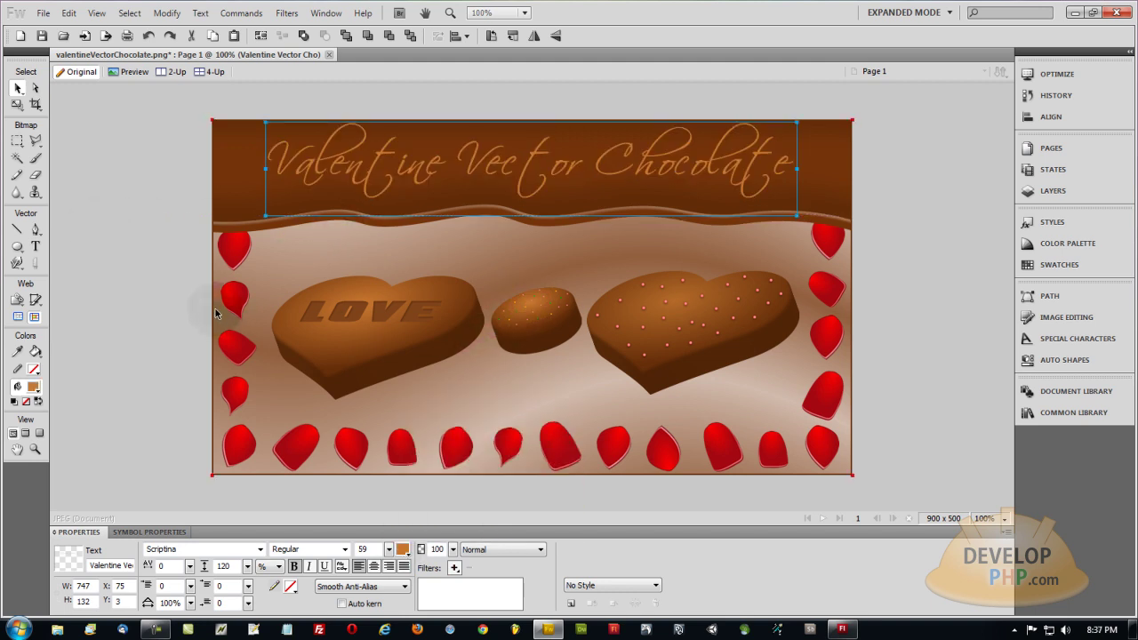
click(403, 550)
click(531, 406)
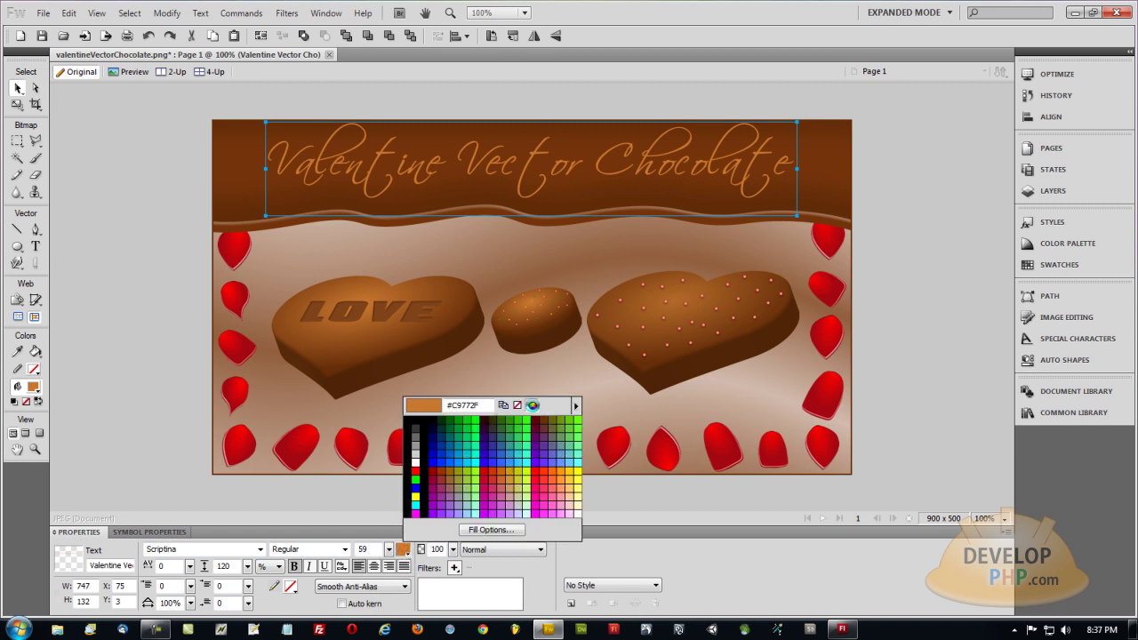
click(643, 418)
click(360, 568)
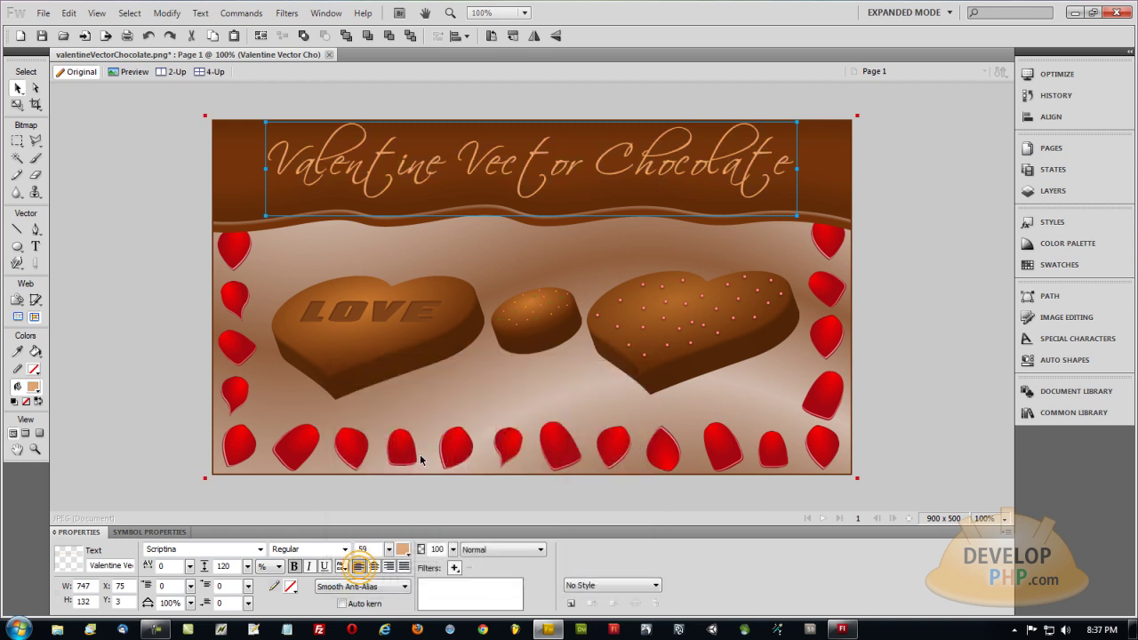
click(135, 268)
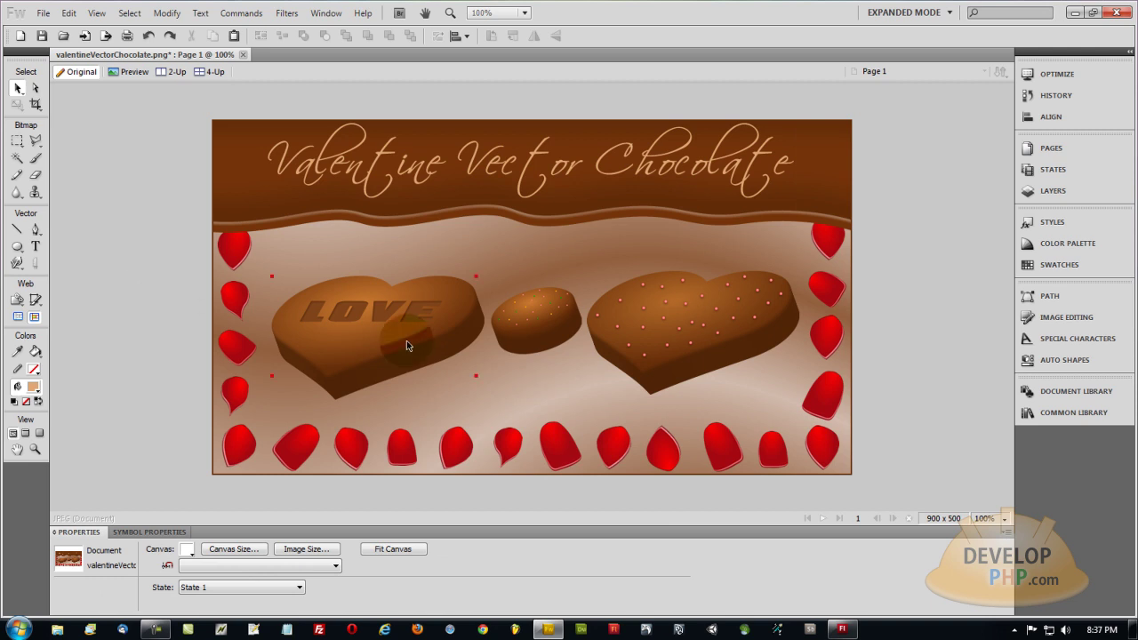
Apply a Glow filter to all three chocolates together
click(675, 290)
shift+click(539, 313)
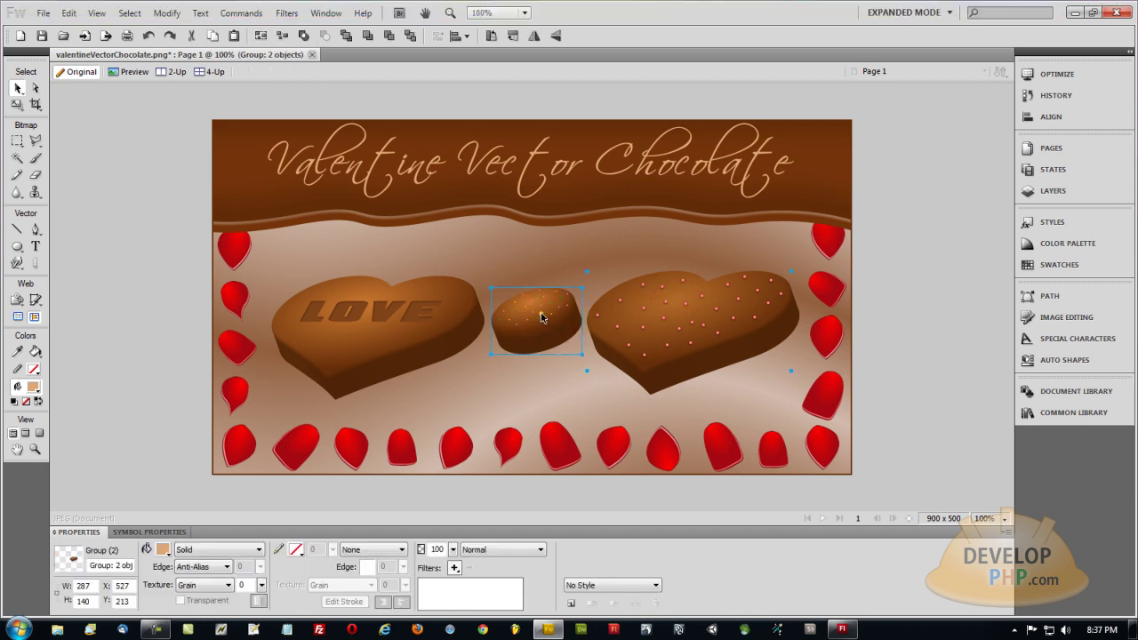
shift+click(396, 325)
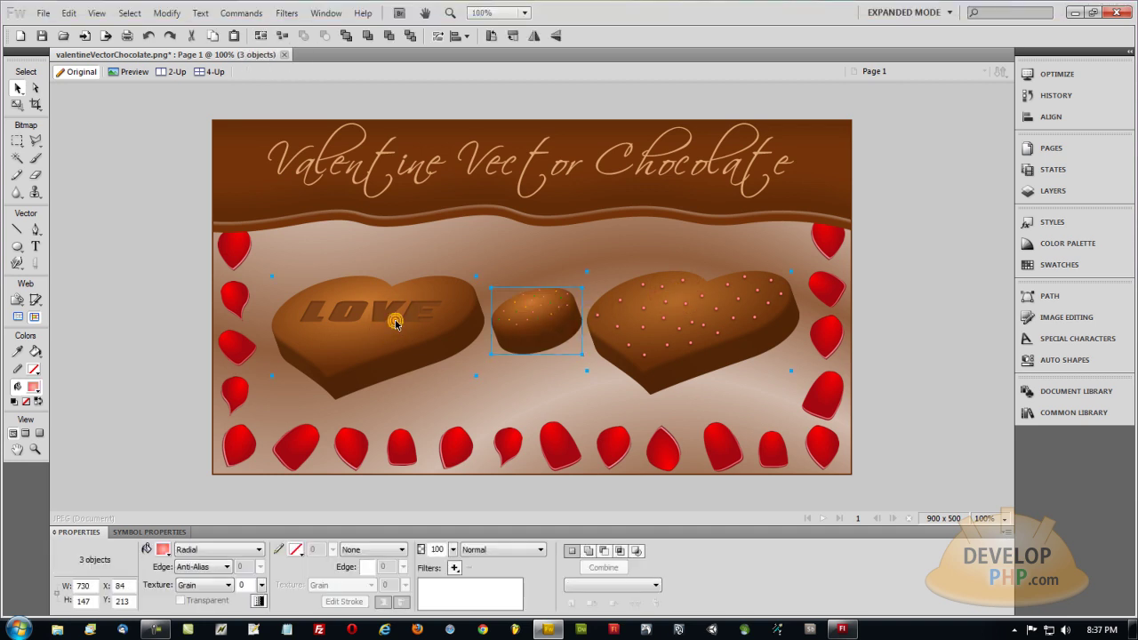
click(454, 569)
mouse_move(587, 523)
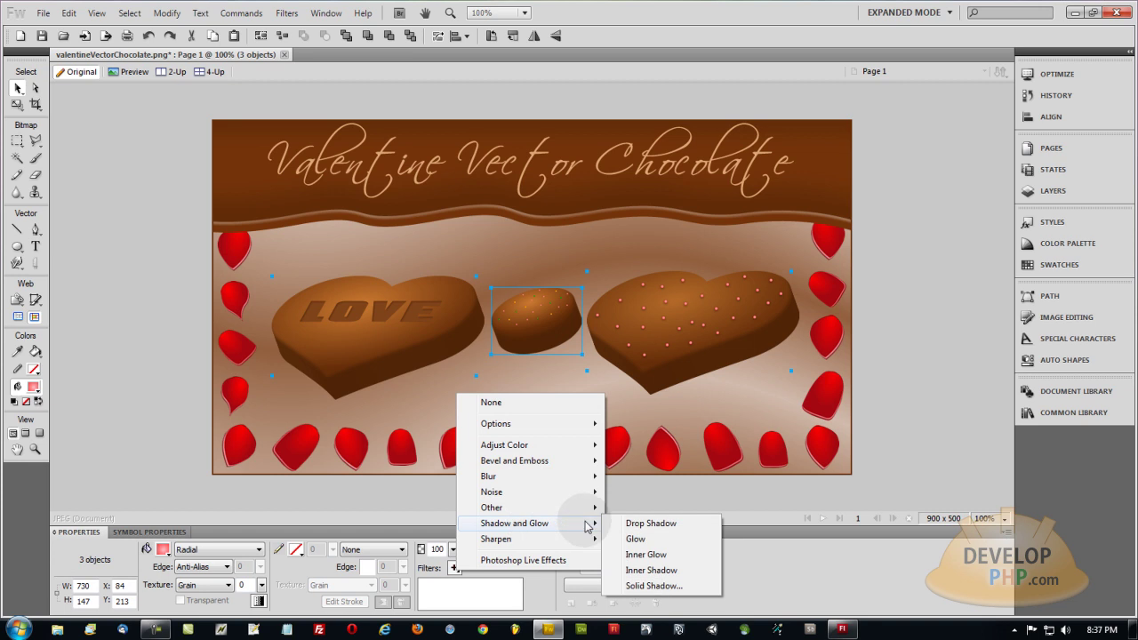
click(644, 541)
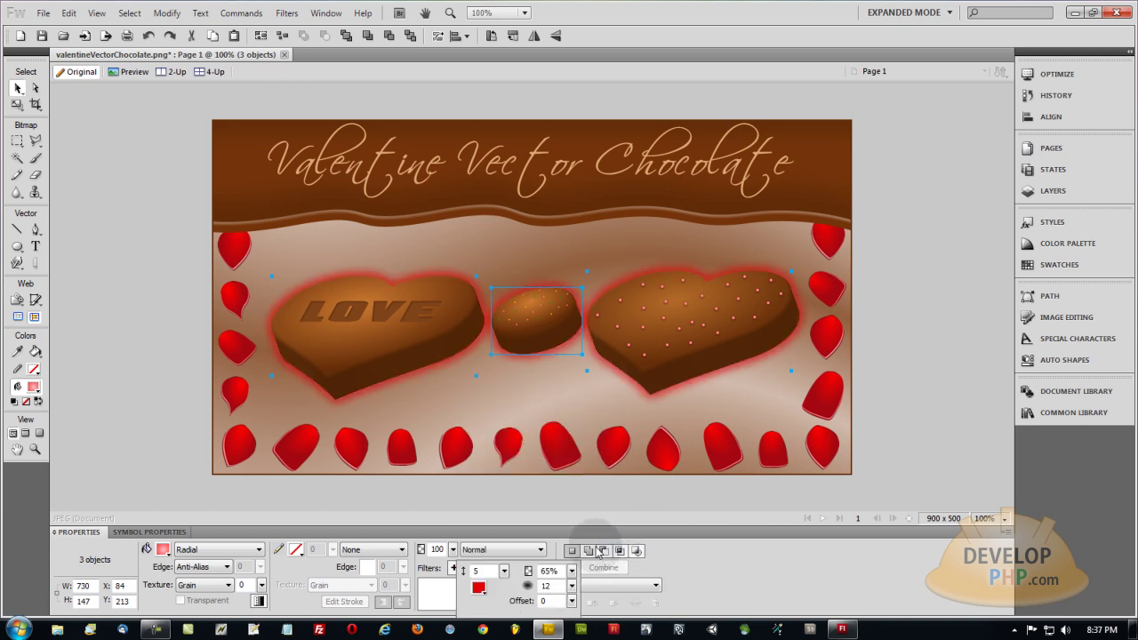
Make the chocolates' glow white with 27% opacity and a softness of 15
click(478, 588)
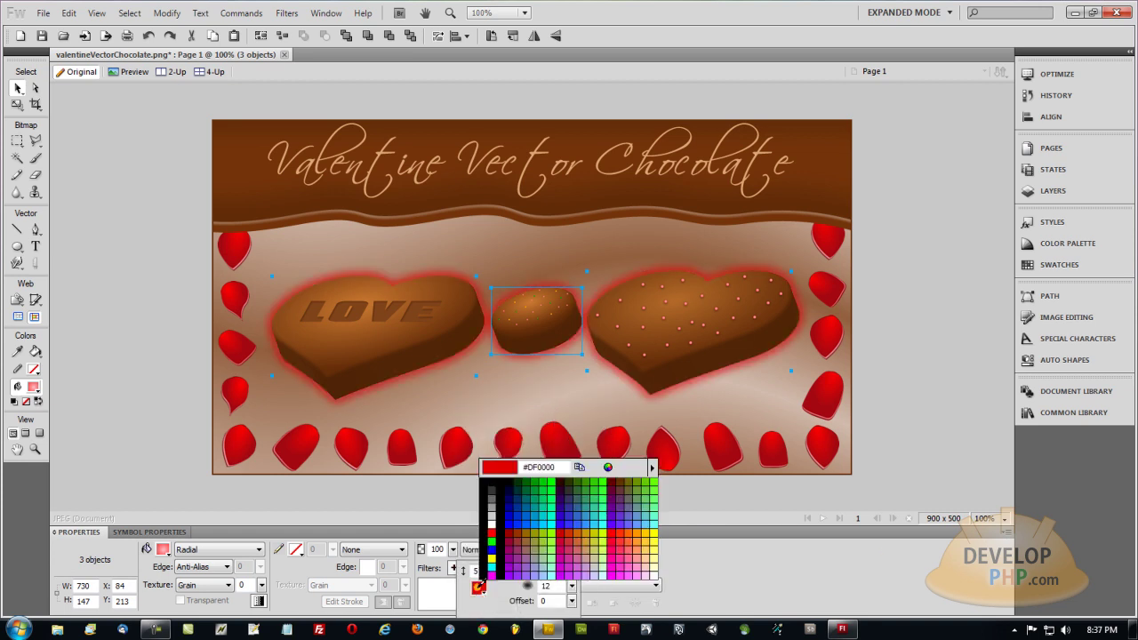
click(494, 528)
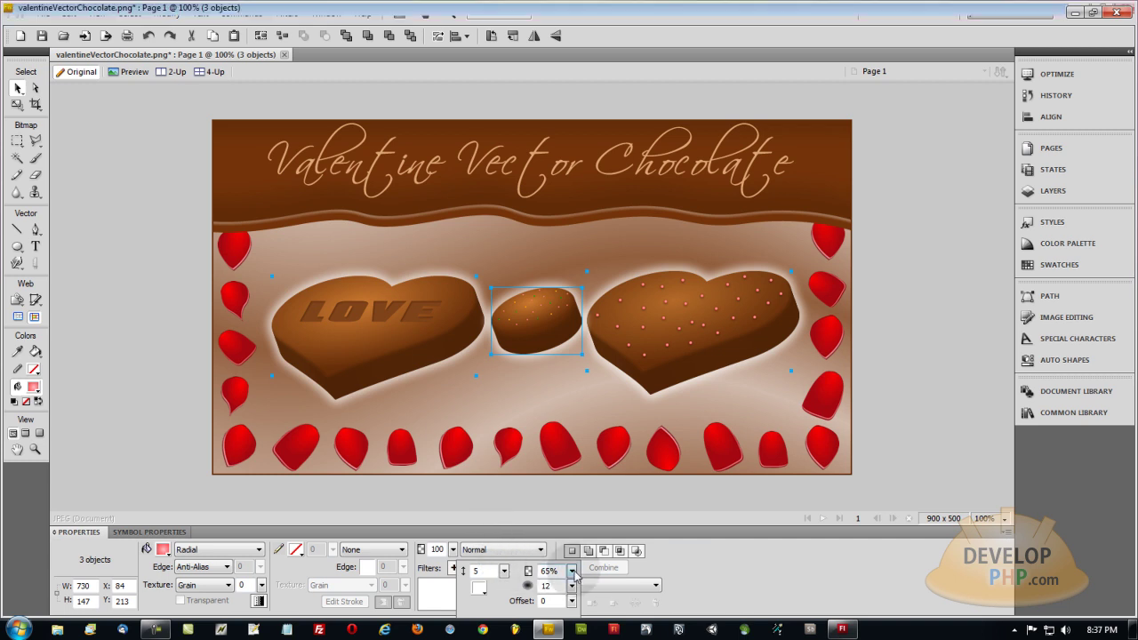
drag(572, 585, 572, 596)
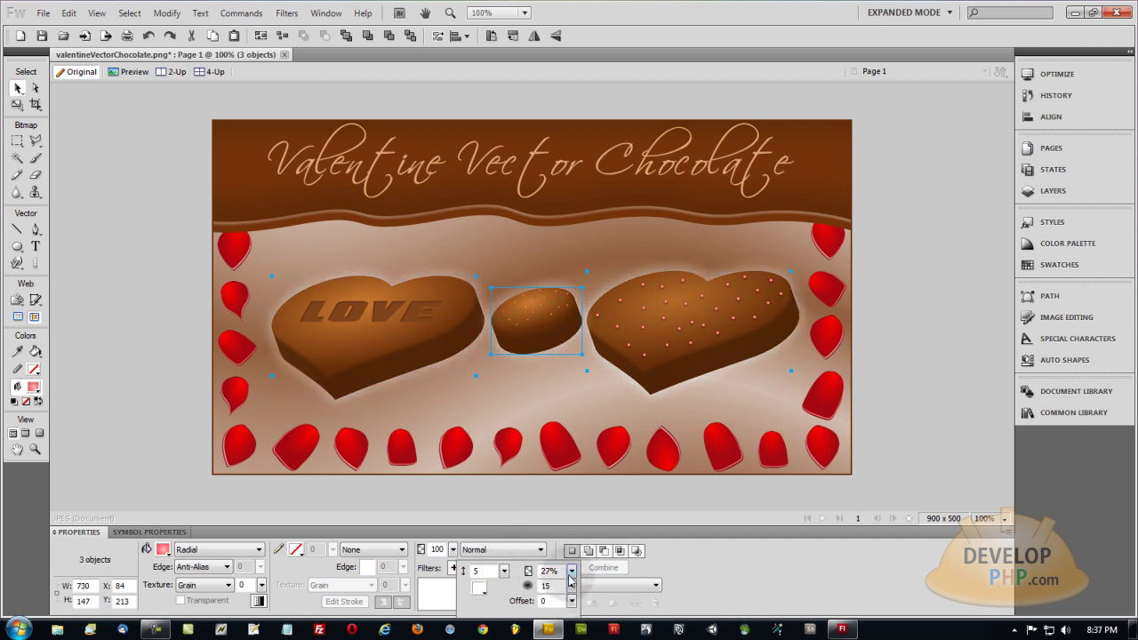